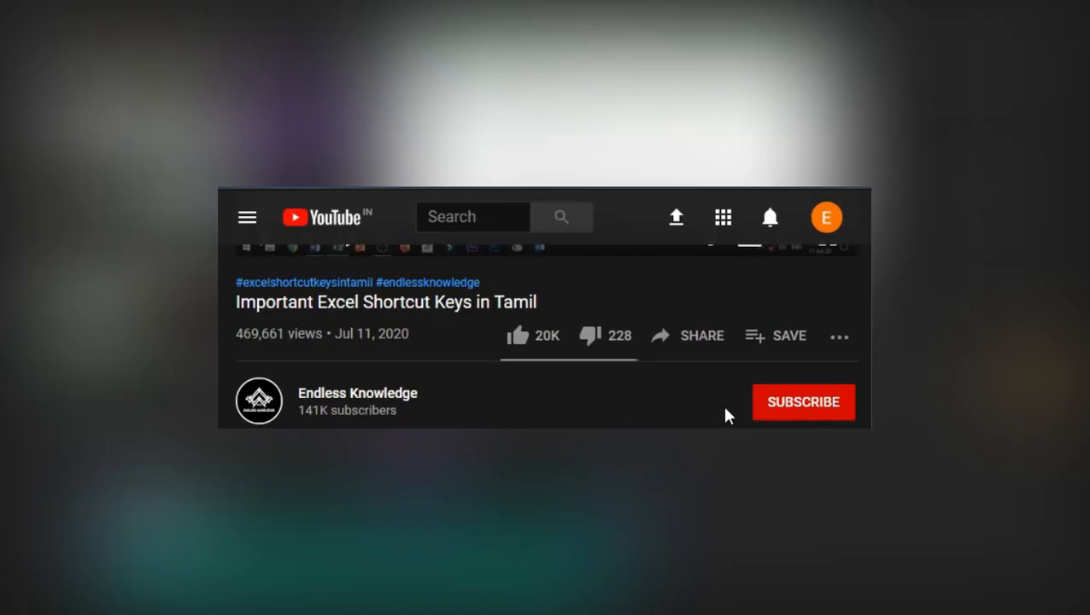
- Subscribe to the Endless Knowledge channel and set its notifications to All
left_click(784, 410)
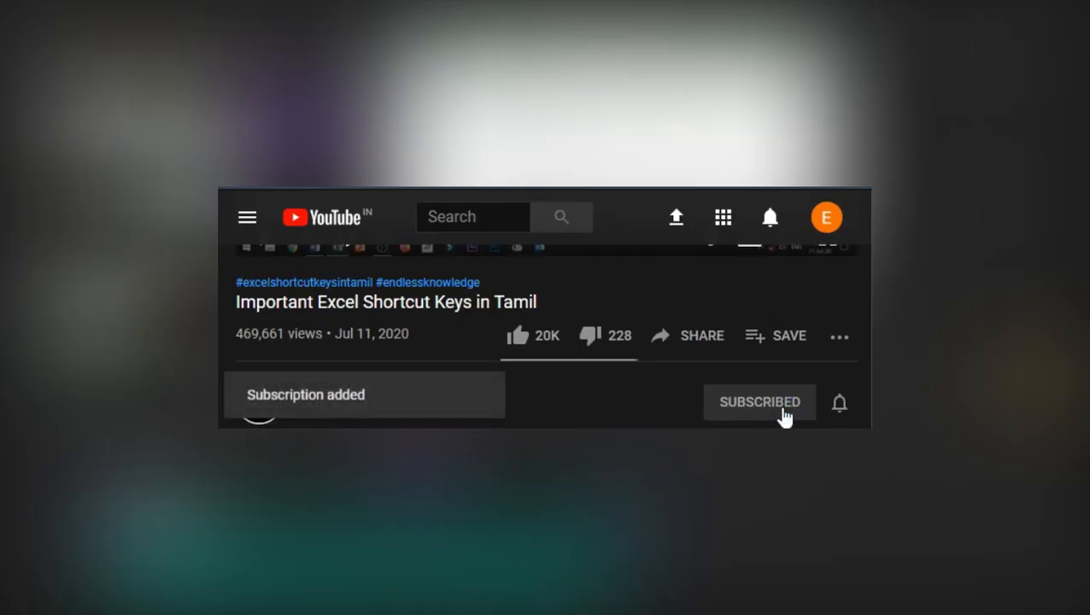
left_click(839, 408)
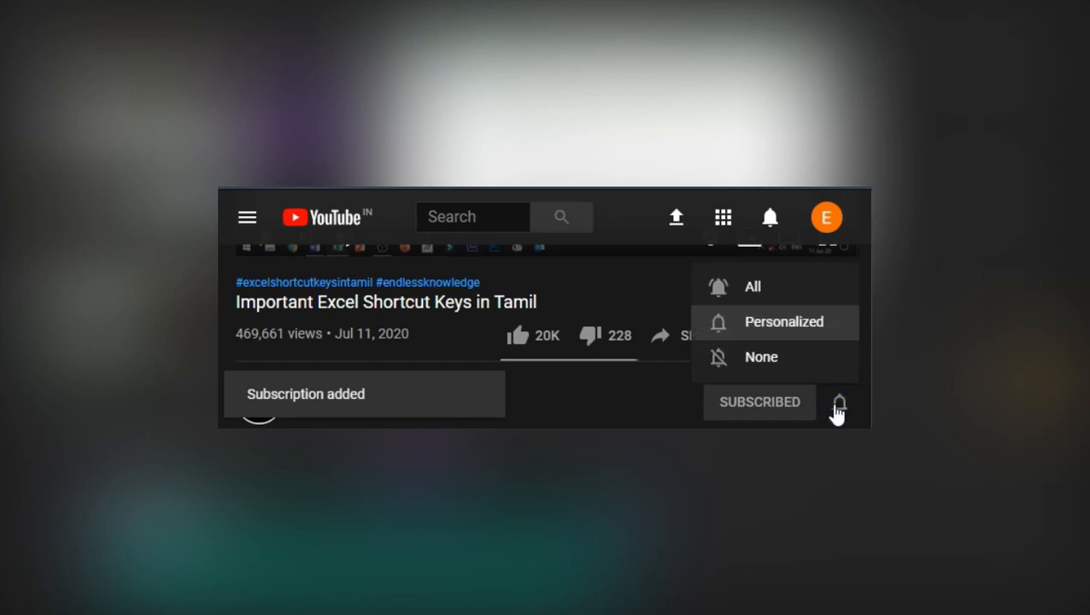
left_click(804, 293)
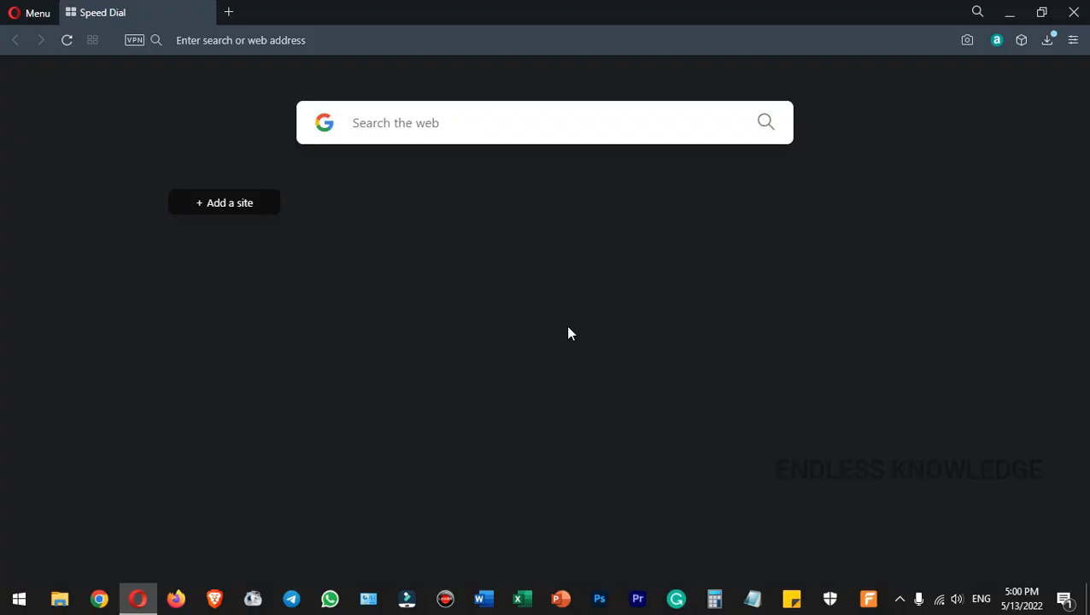
- Search the web for "acemovi" and open the official TunesKit AceMovi website
left_click(484, 127)
type("acemovi")
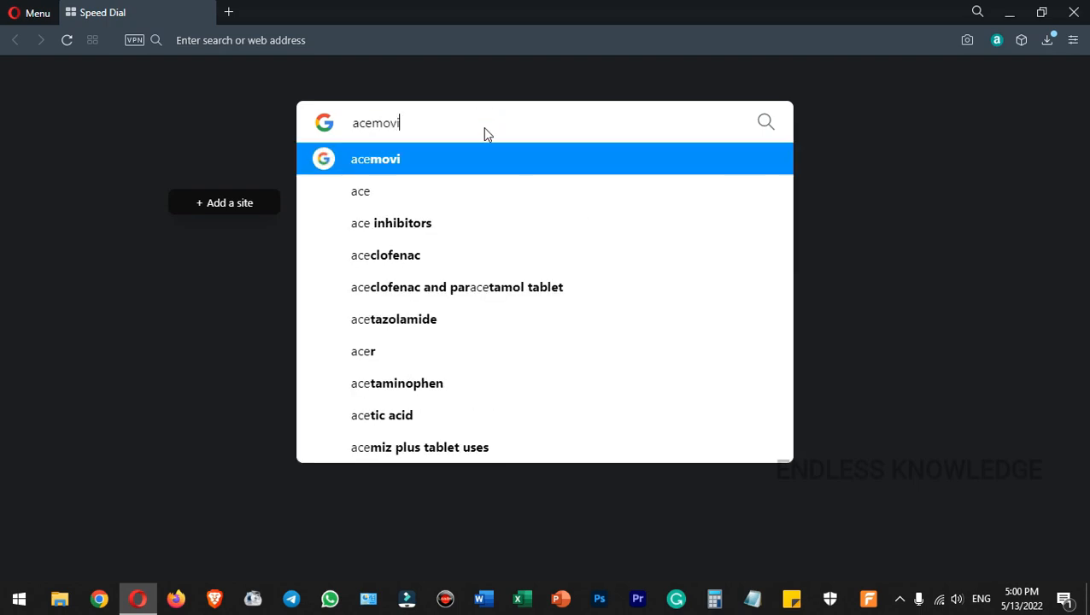
key("Return")
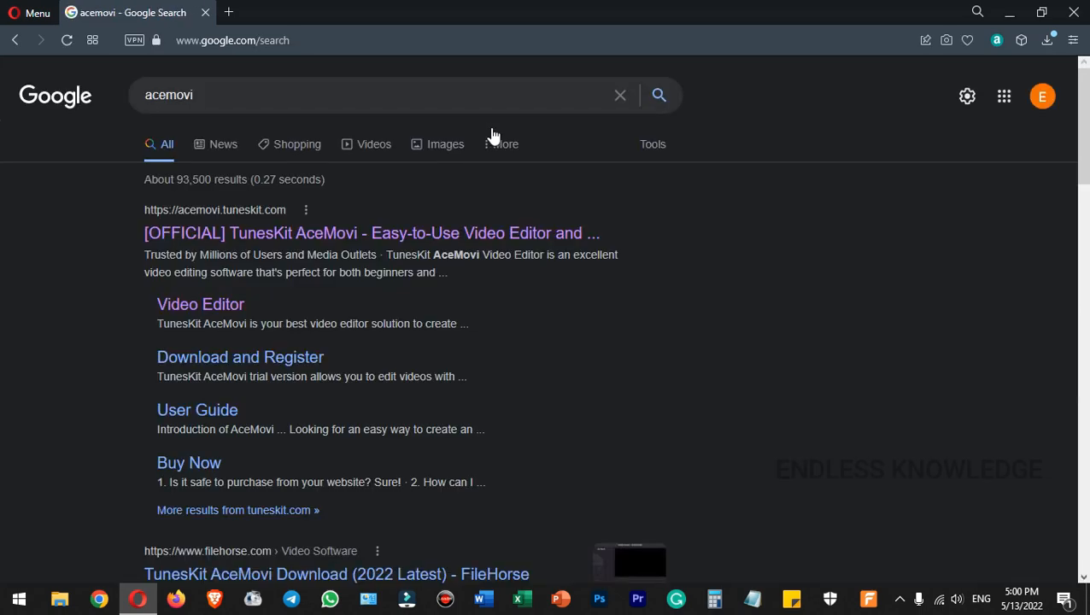
left_click(460, 234)
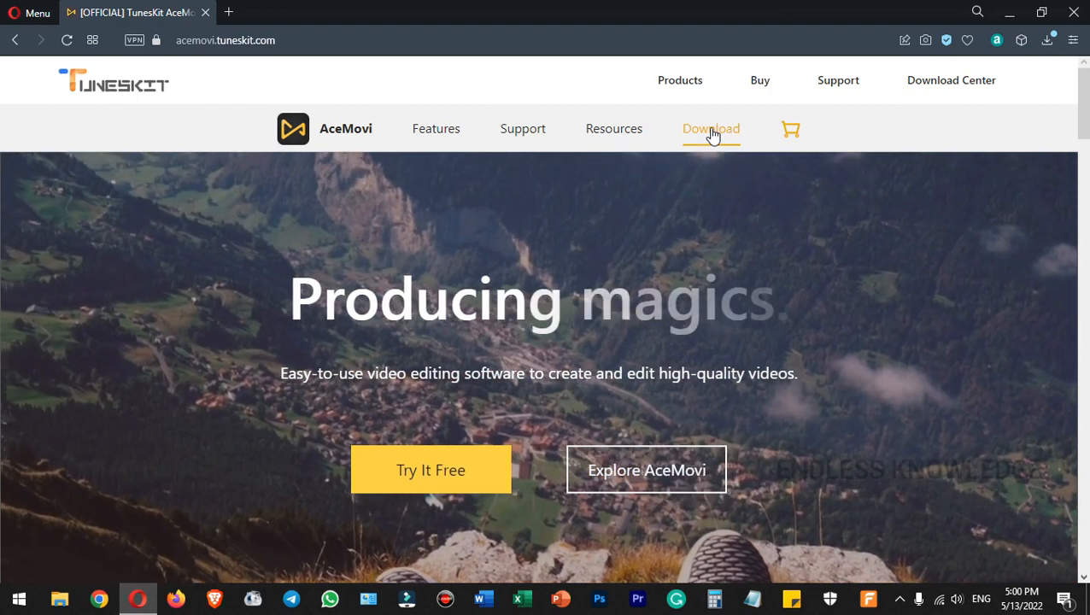
- Download AceMovi for Windows and save AceMovi.exe in the Downloads folder
mouse_move(712, 135)
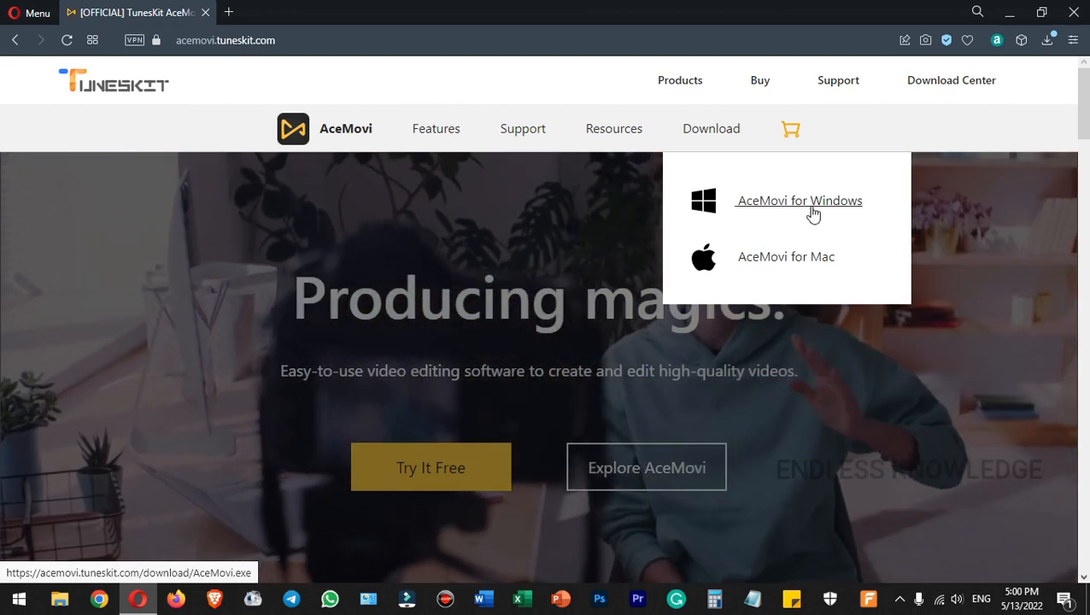
left_click(813, 202)
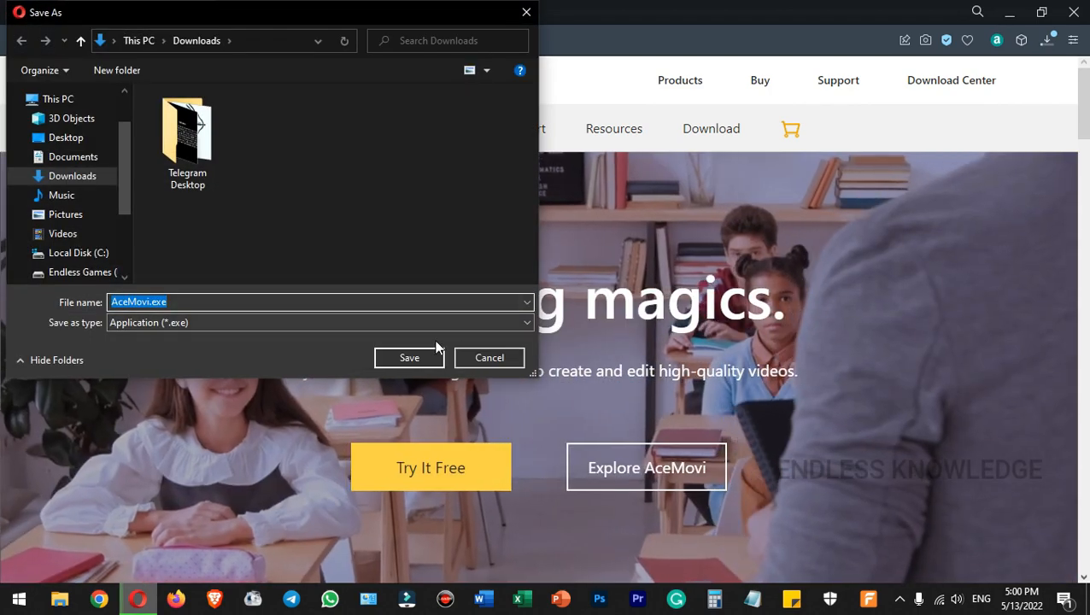
left_click(421, 359)
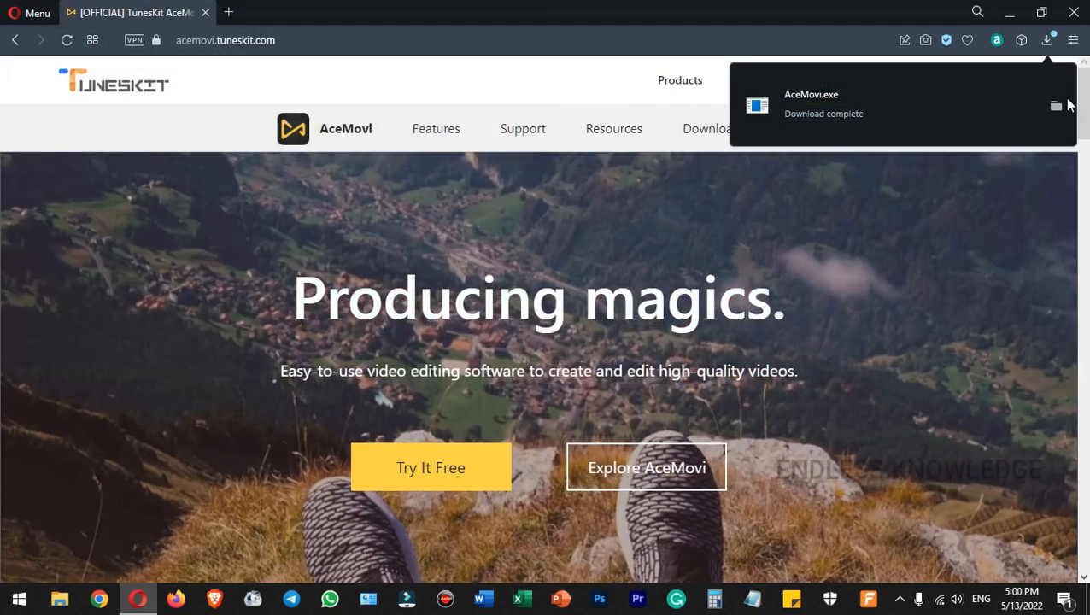
- Show the downloaded AceMovi.exe in its folder and run it as administrator
left_click(1056, 104)
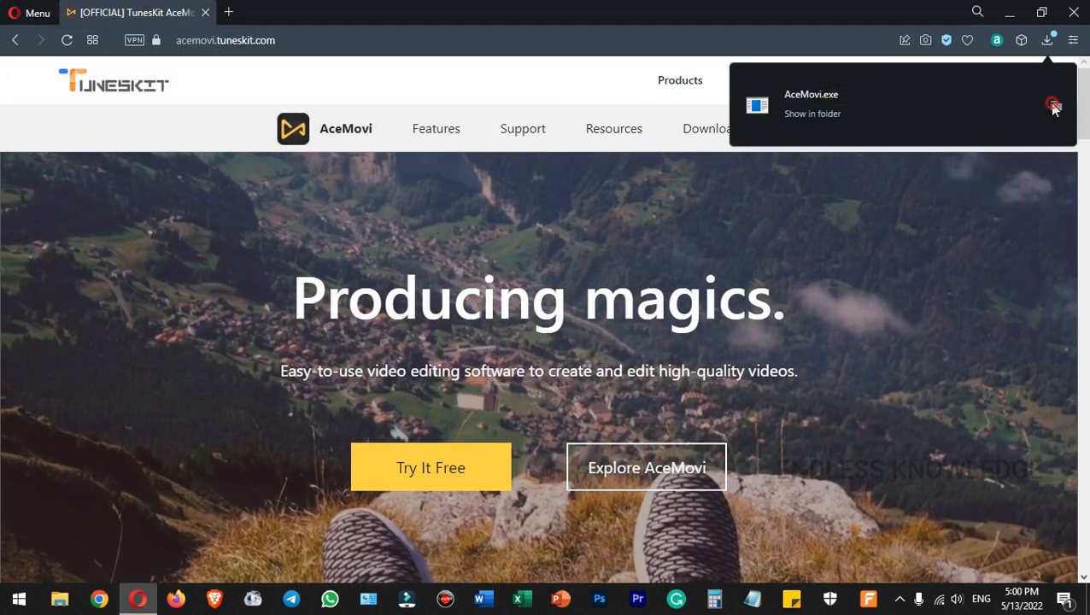
right_click(230, 147)
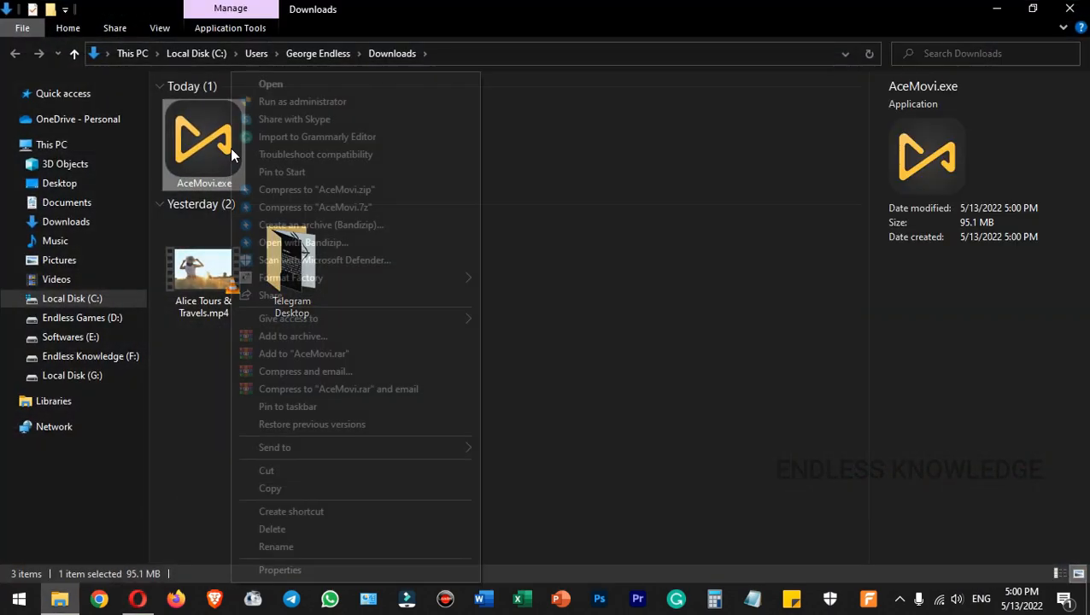
left_click(310, 103)
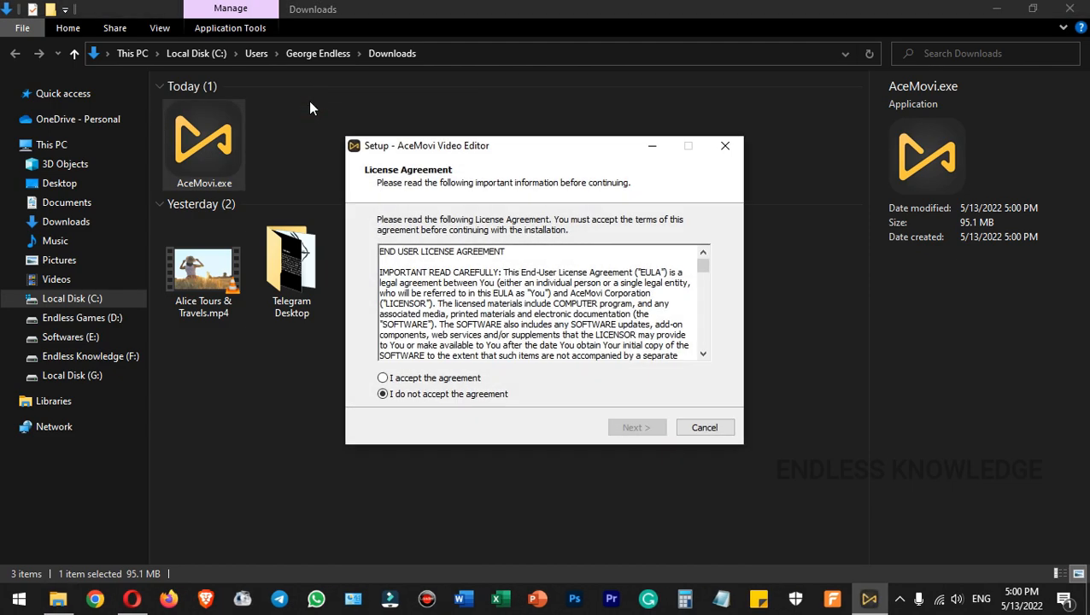
- Accept the license agreement and install AceMovi Video Editor in the default folder with a desktop shortcut
left_click(382, 378)
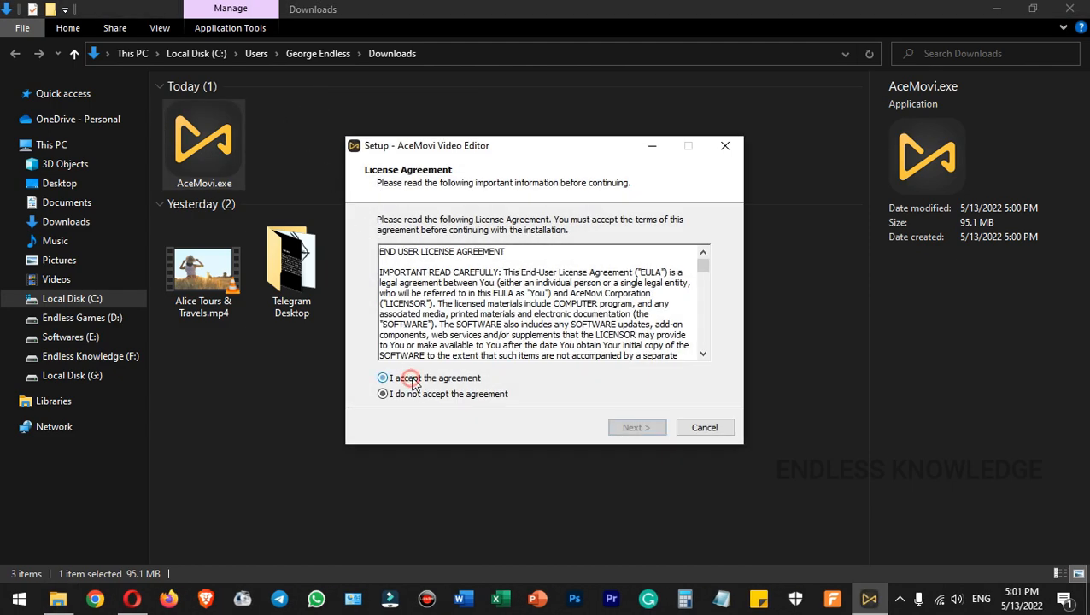
left_click(655, 433)
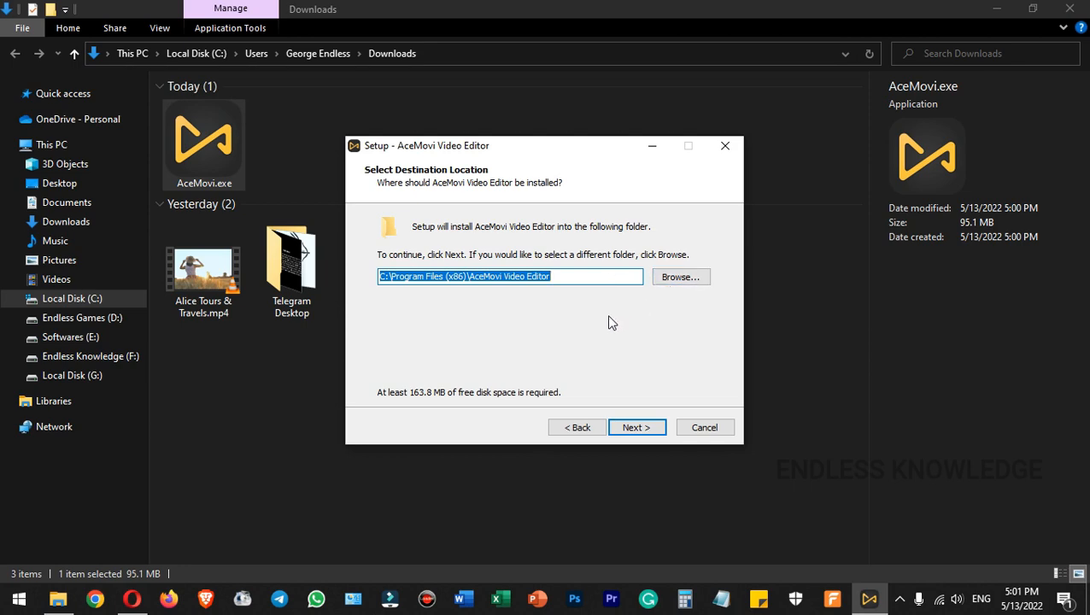
left_click(638, 429)
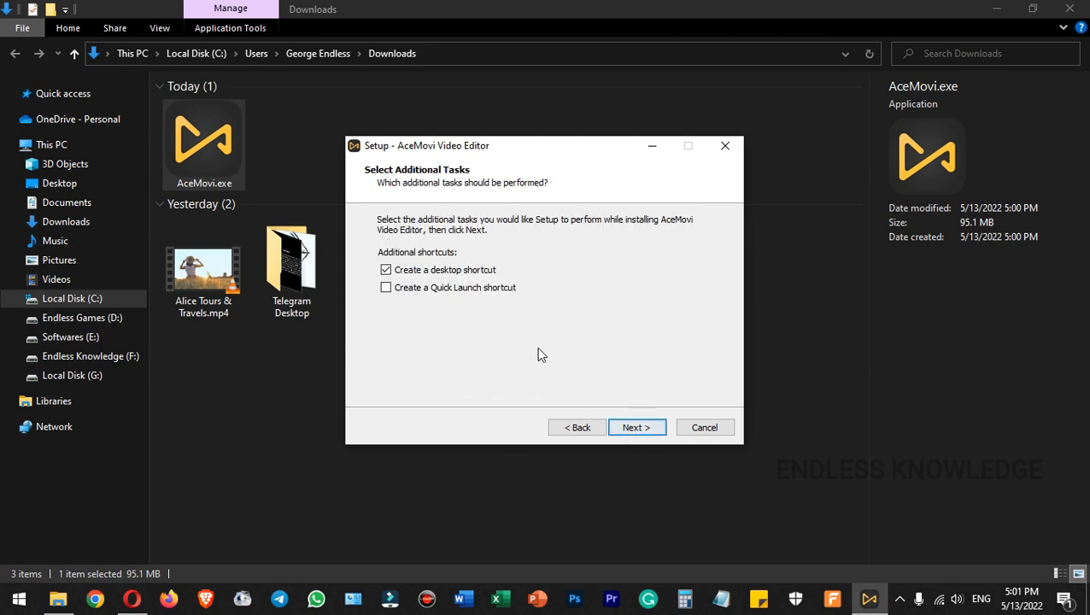
left_click(630, 425)
left_click(632, 425)
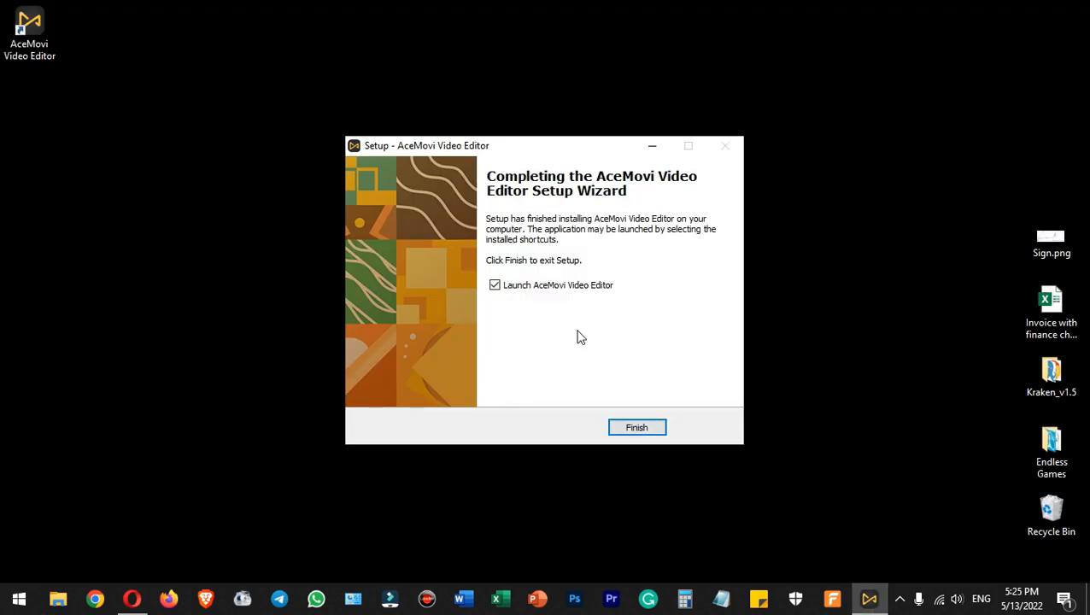
- Switch to the Opera browser and review AceMovi's features page, including the effects carousel and the additional recording and slideshow tools
left_click(132, 599)
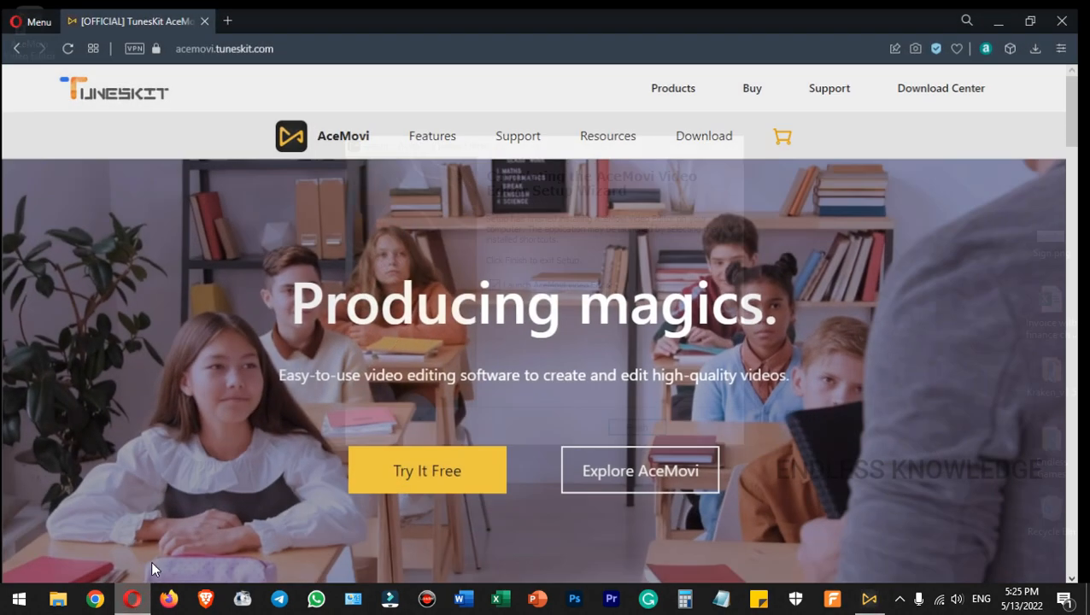
left_click(441, 139)
scroll(585, 309, "down", 10)
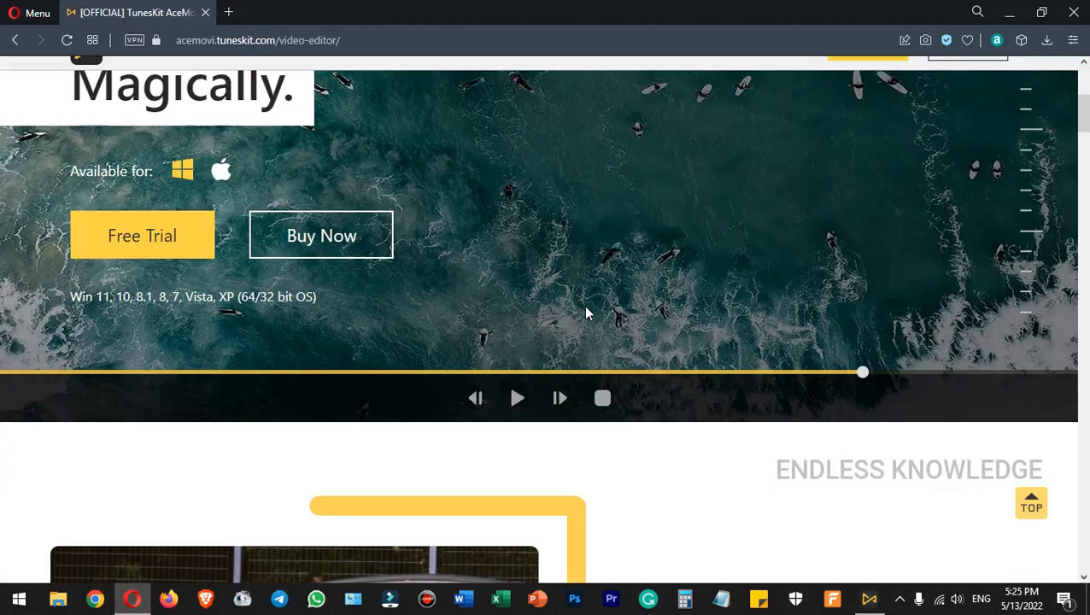
scroll(584, 334, "down", 10)
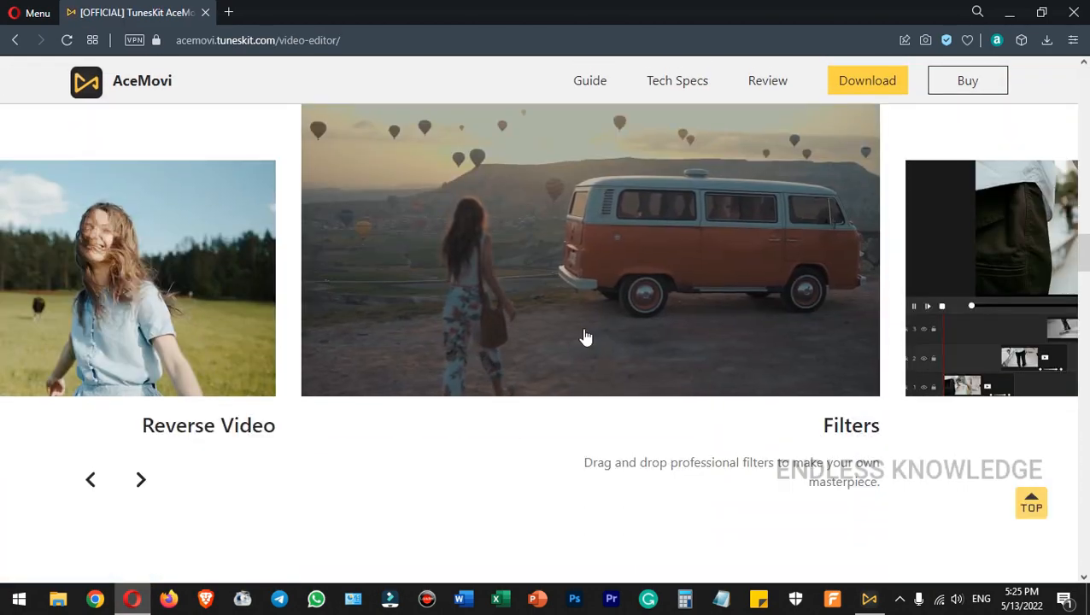
left_click(91, 480)
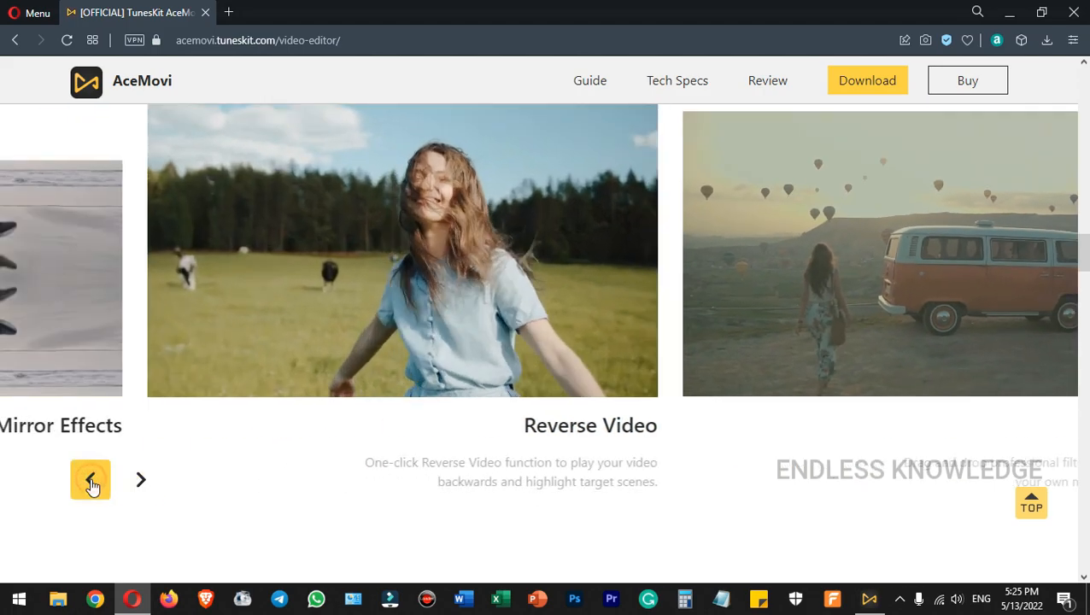
left_click(91, 481)
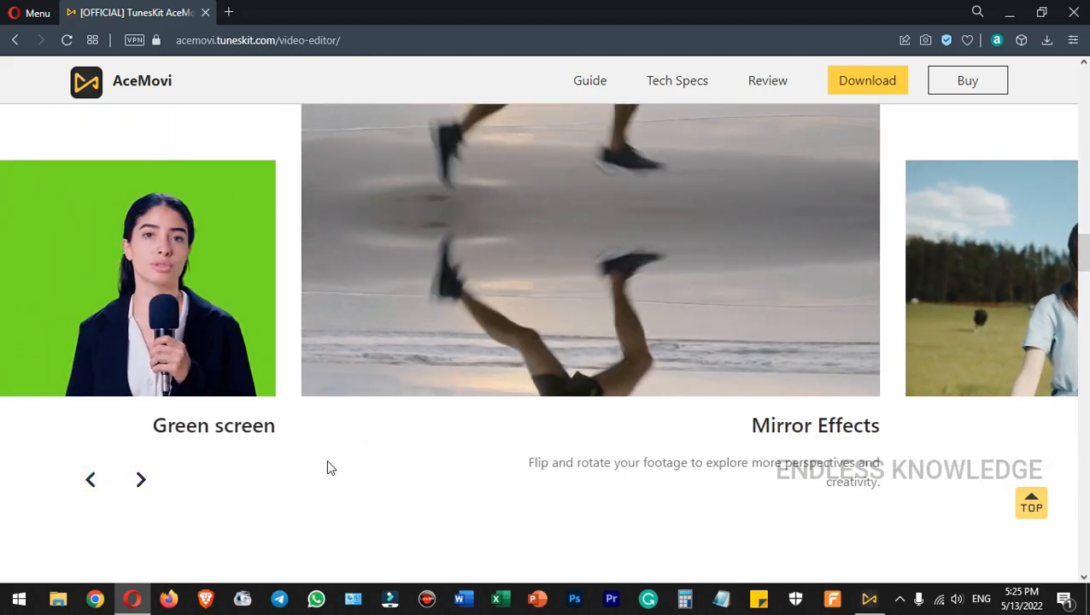
scroll(328, 467, "down", 2)
scroll(329, 467, "down", 5)
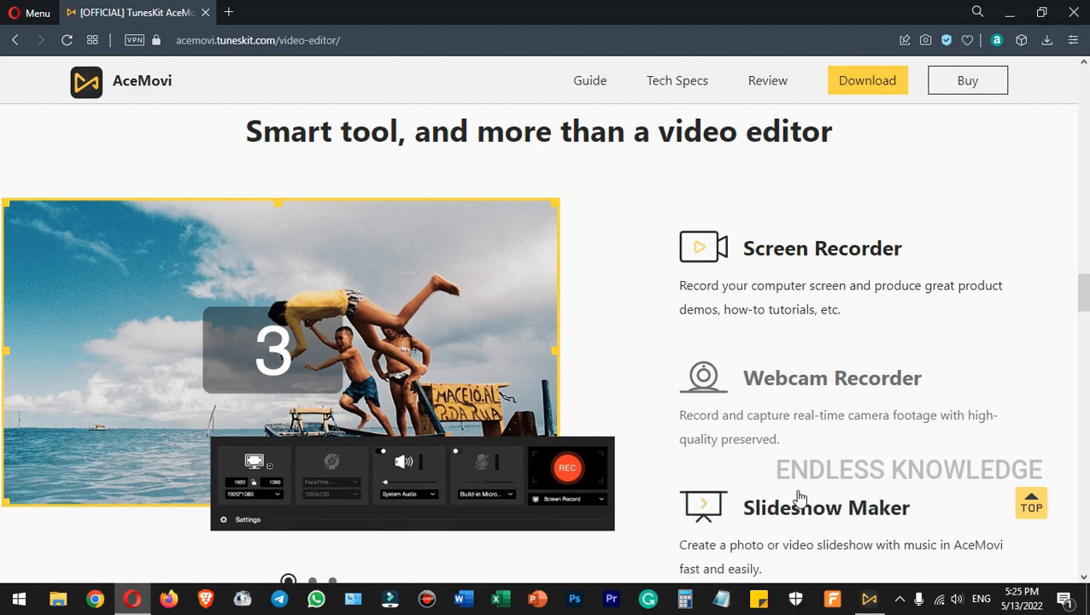
- Open the main TunesKit website from the AceMovi page and look at its product range
key("Home")
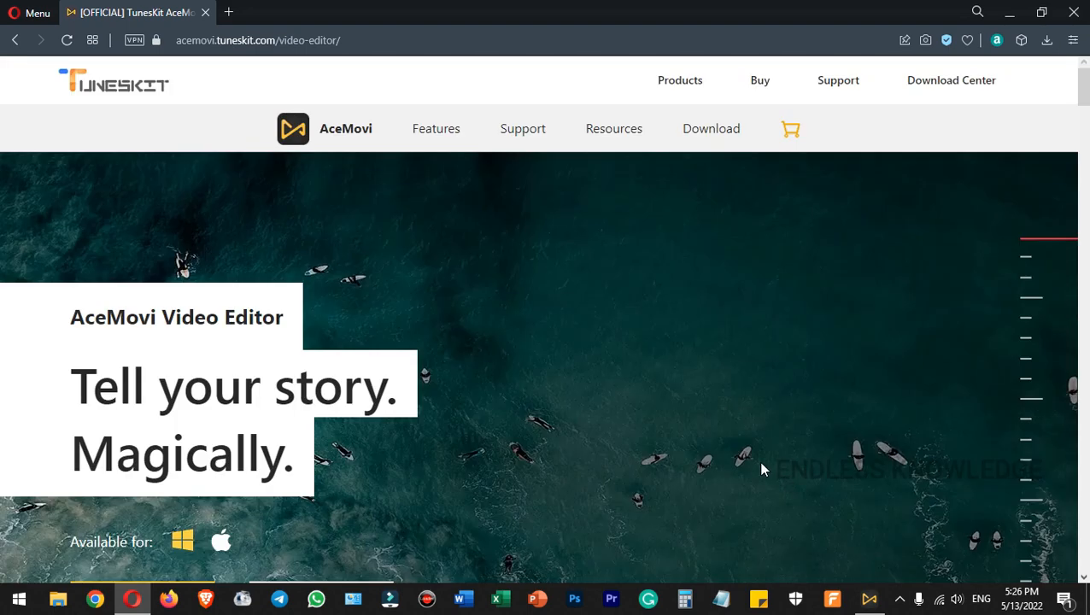
left_click(128, 89)
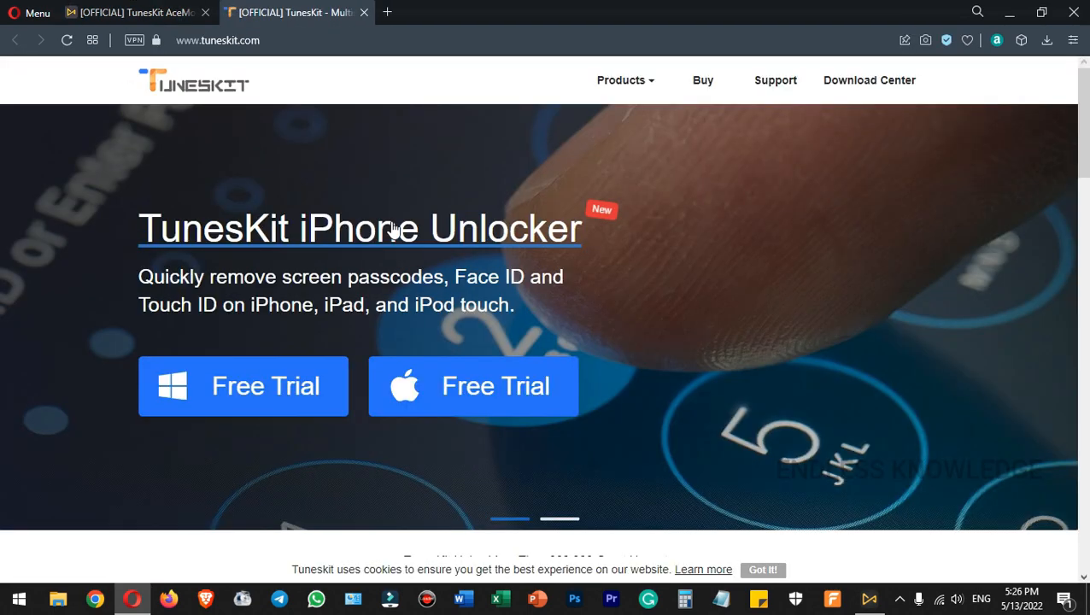
mouse_move(638, 92)
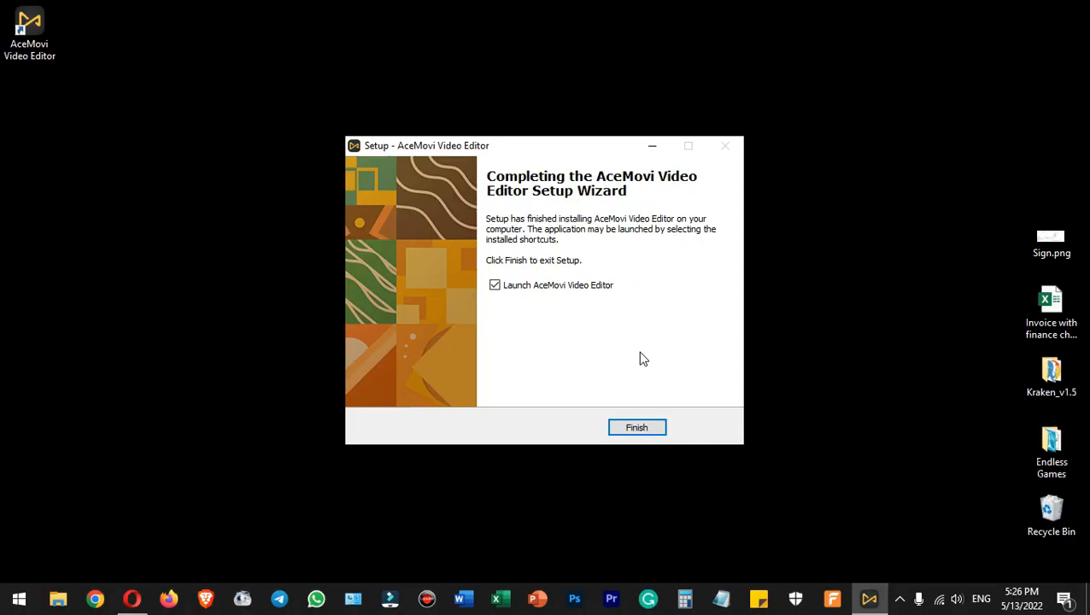
- Finish the setup with AceMovi Video Editor launching, and save the new project on the Desktop as "Digital Signature"
left_click(637, 427)
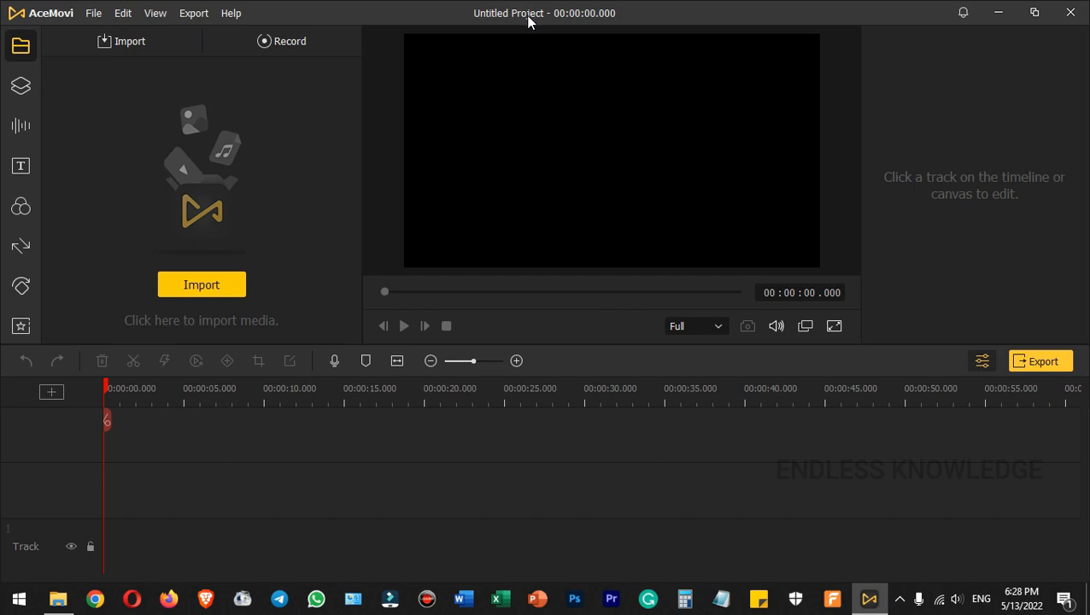
key("ctrl+s")
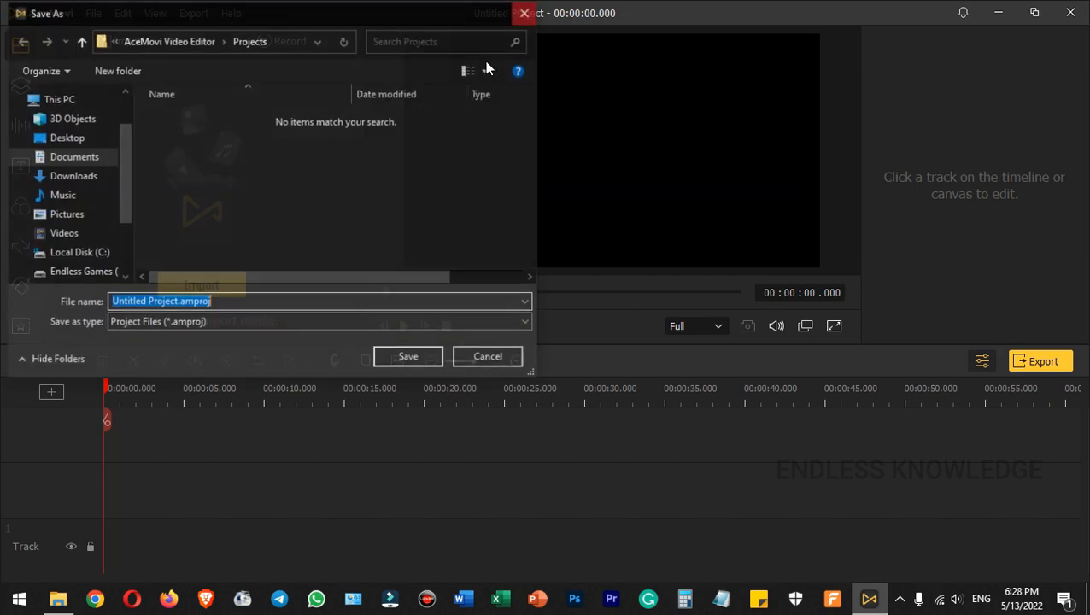
left_click(77, 138)
left_click(227, 301)
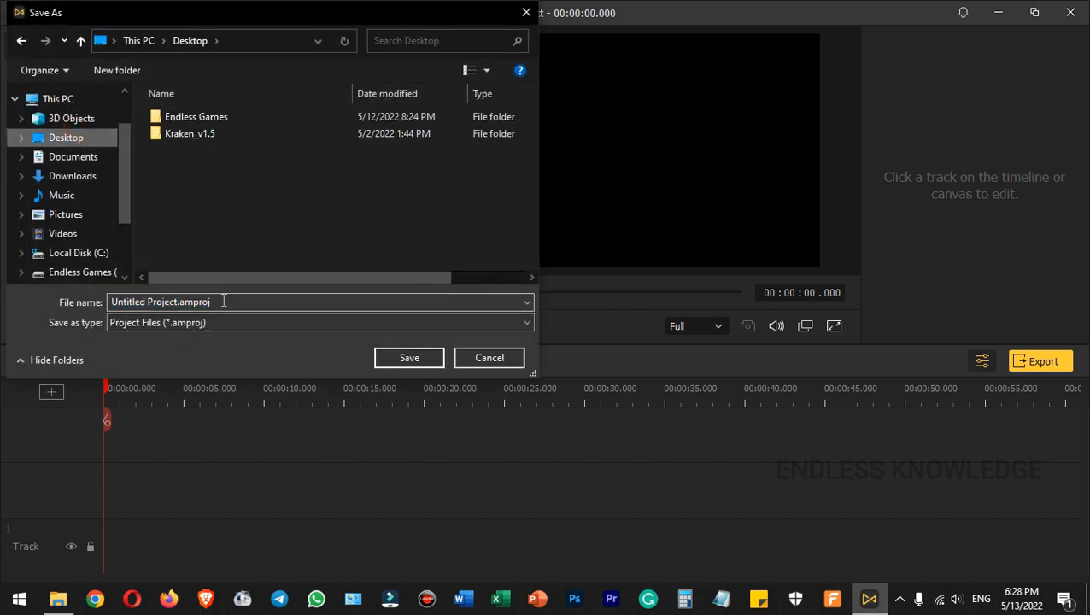
key("ctrl+a")
type("Digital")
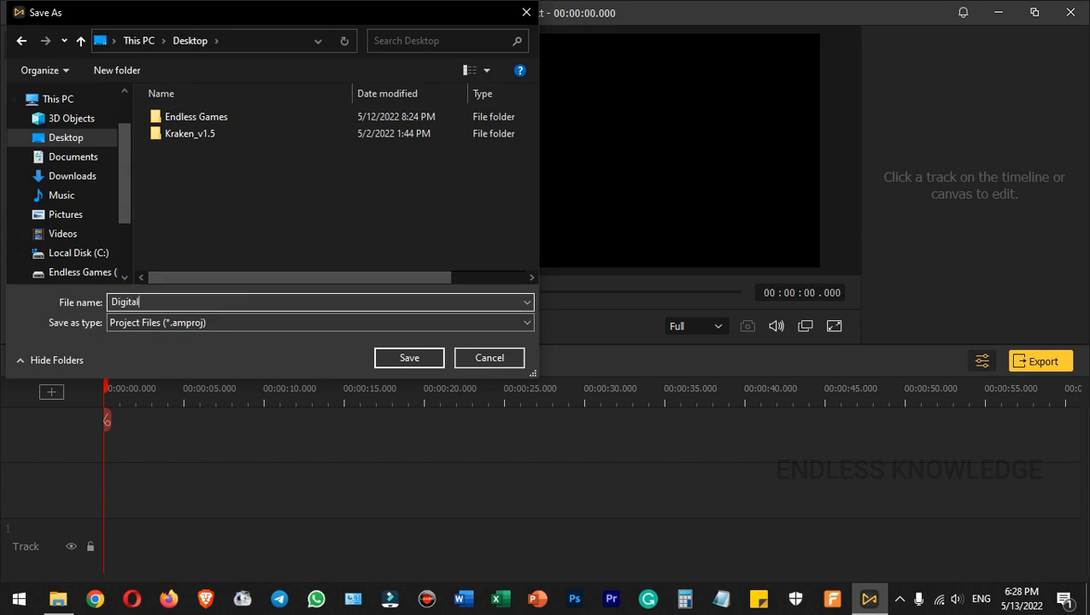
type(" Signature")
left_click(378, 351)
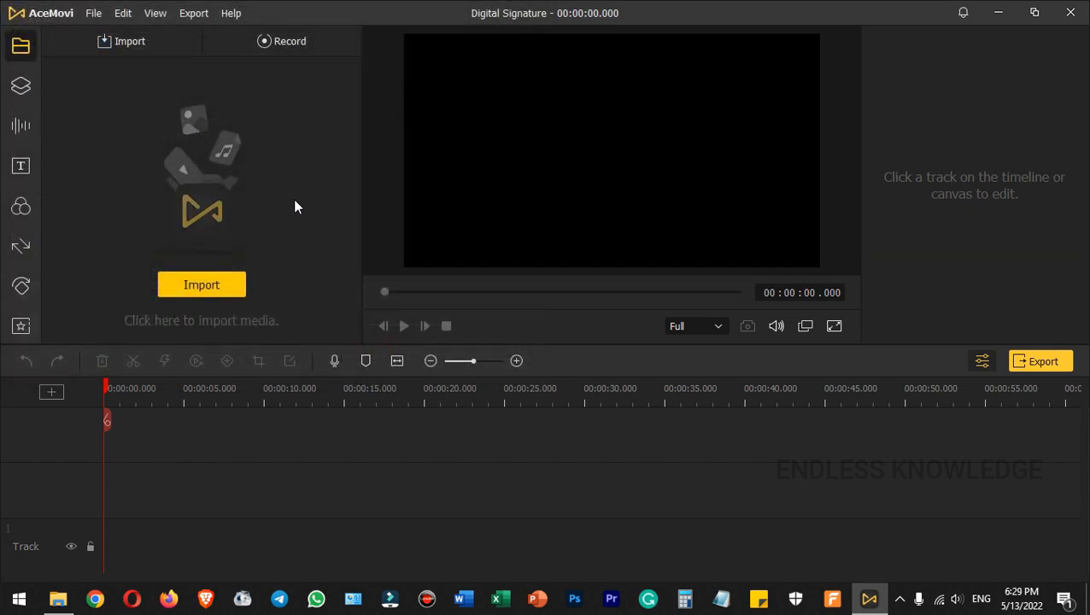
- Set the preferences to back up the project every 1 min and apply them
left_click(94, 14)
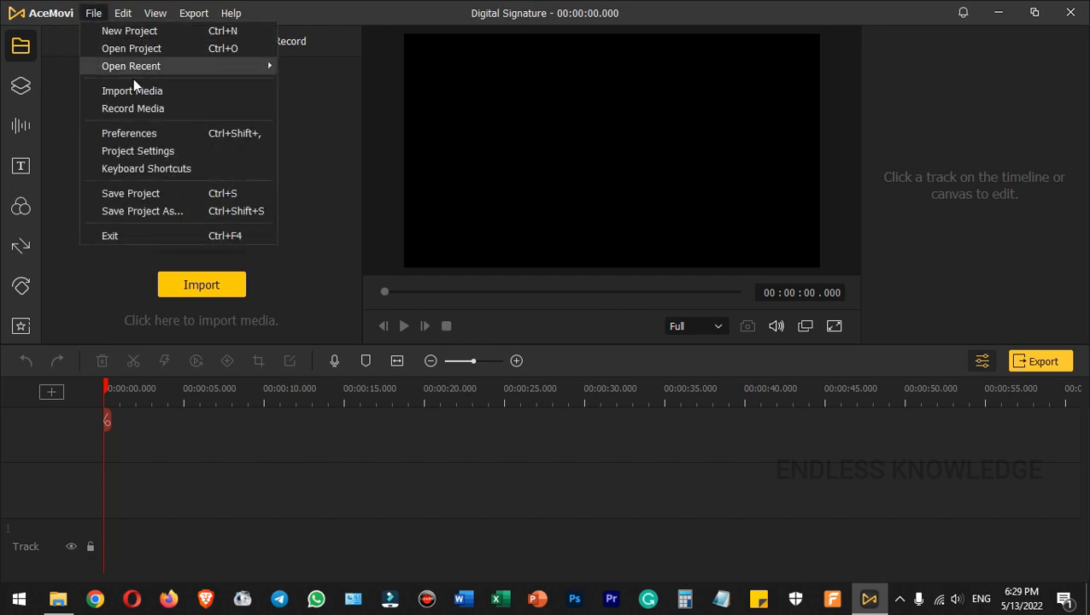
left_click(155, 135)
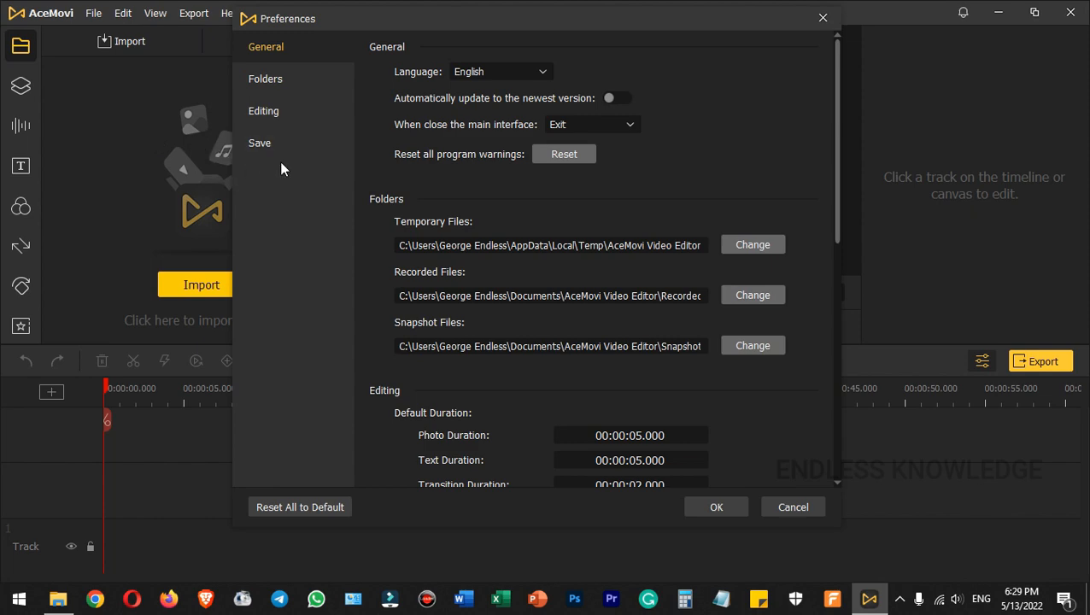
left_click(293, 144)
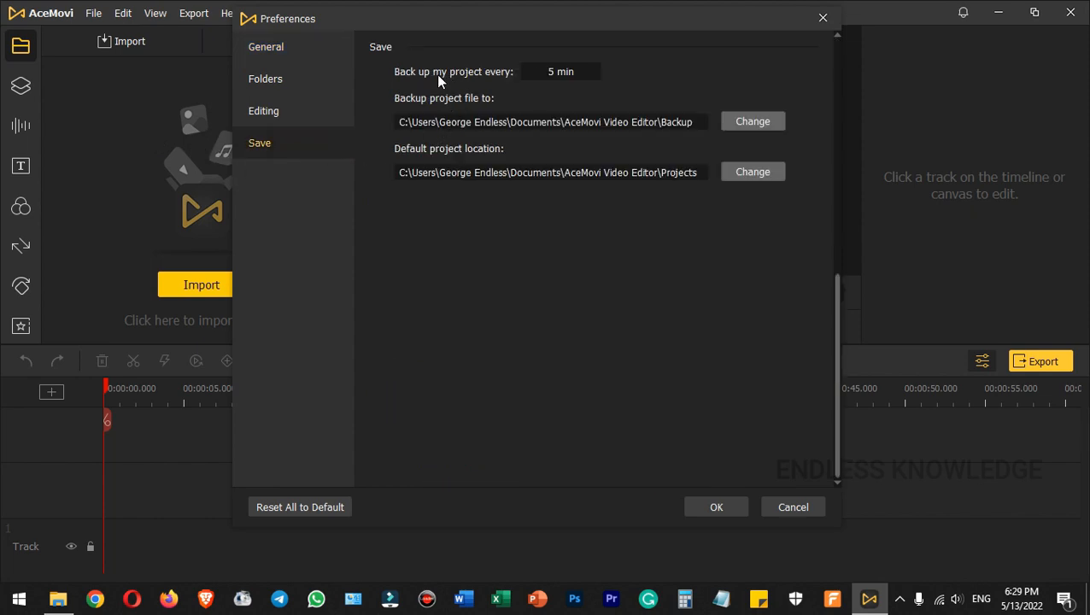
left_click(581, 74)
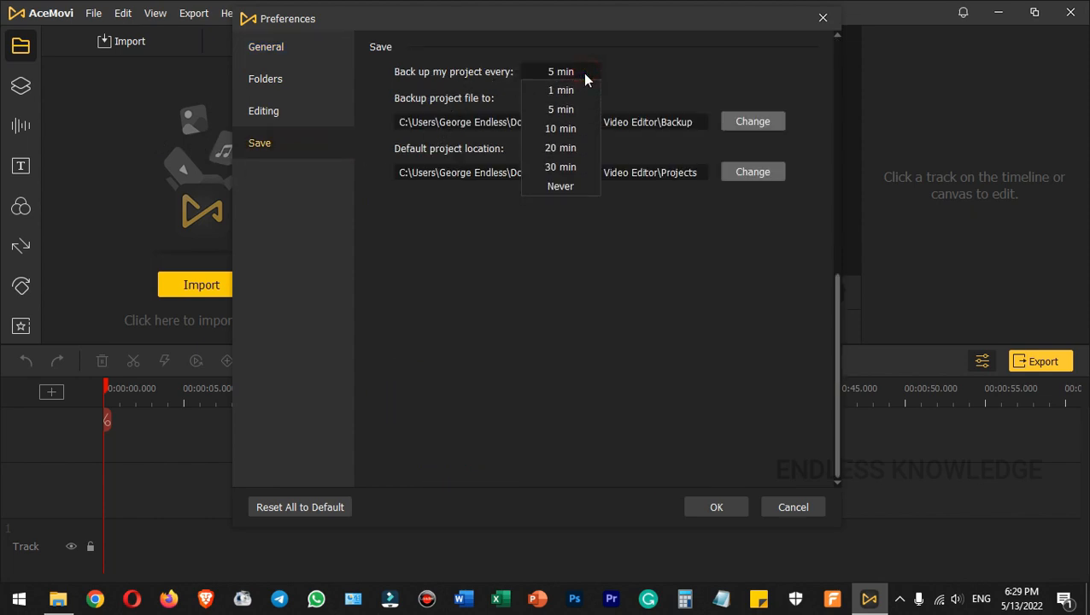
left_click(573, 93)
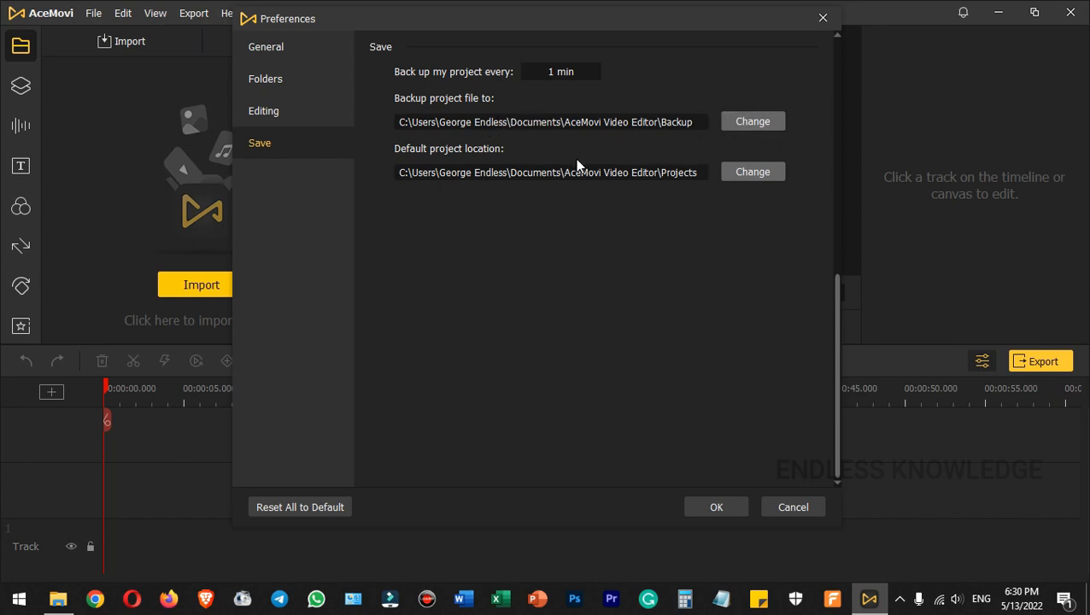
left_click(708, 508)
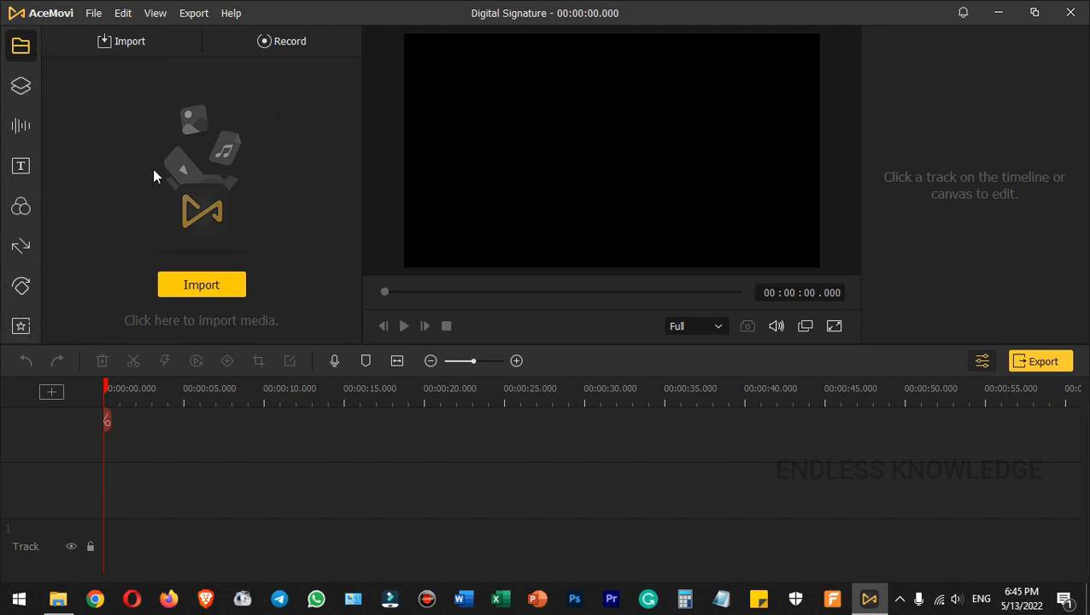
- Import the video Alice Tours & Travels.mp4 from the Downloads folder into the media library
left_click(126, 46)
left_click(289, 172)
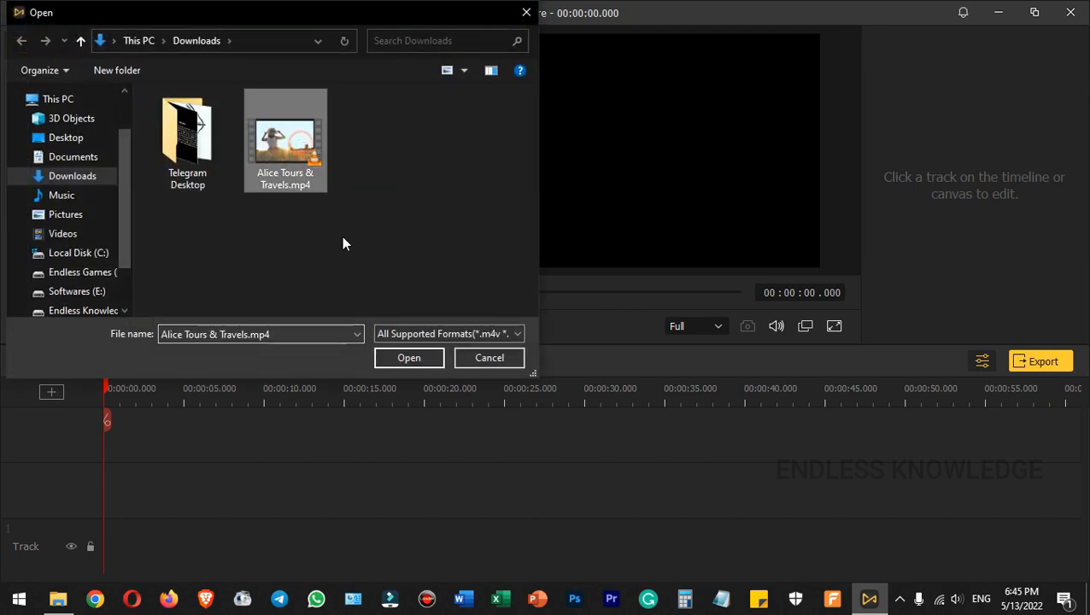
left_click(409, 358)
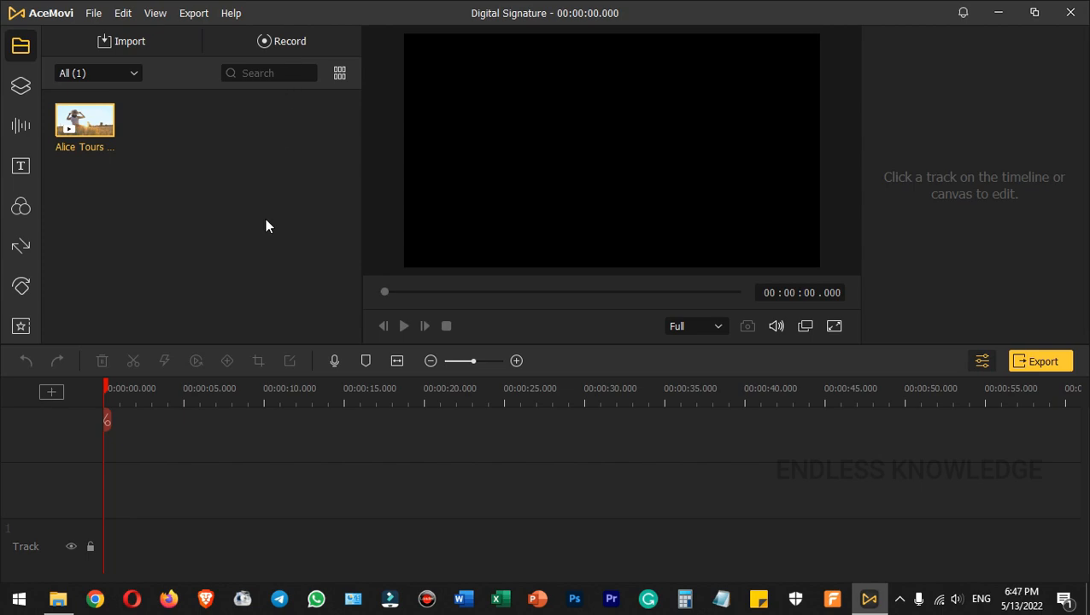
- Look through the built-in asset libraries: stickers, audio, text, filters and overlays, transitions, animations and motions, regional effects and split screens
left_click(20, 85)
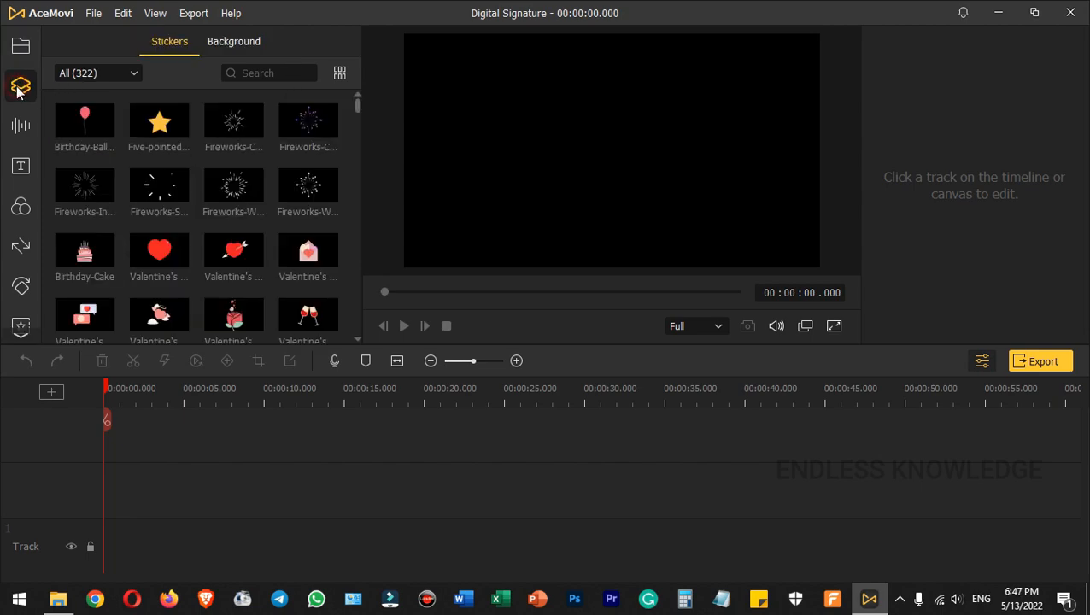
left_click(21, 128)
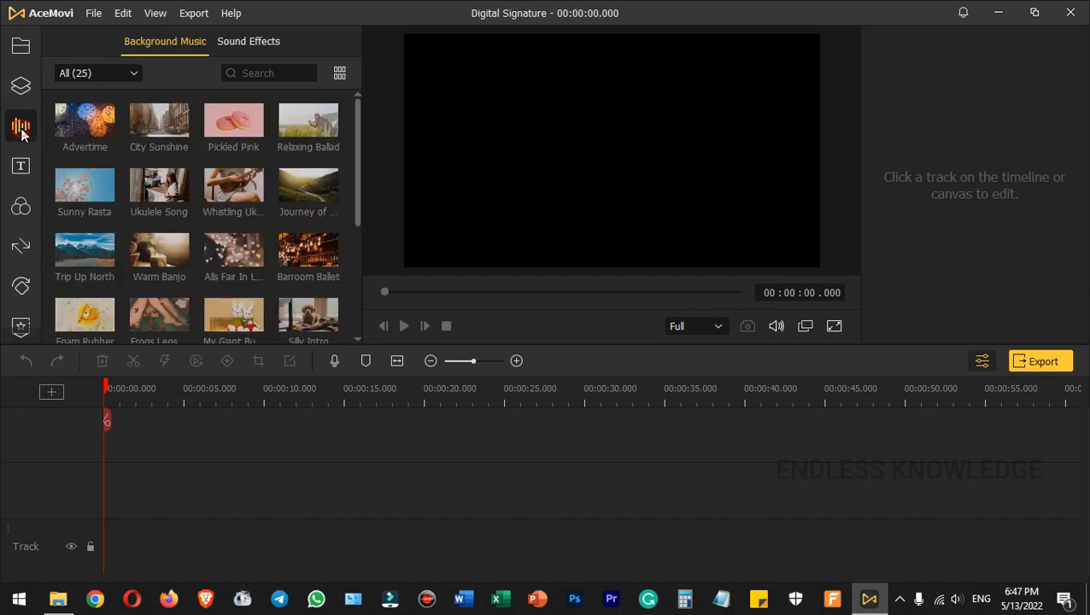
left_click(24, 171)
left_click(20, 207)
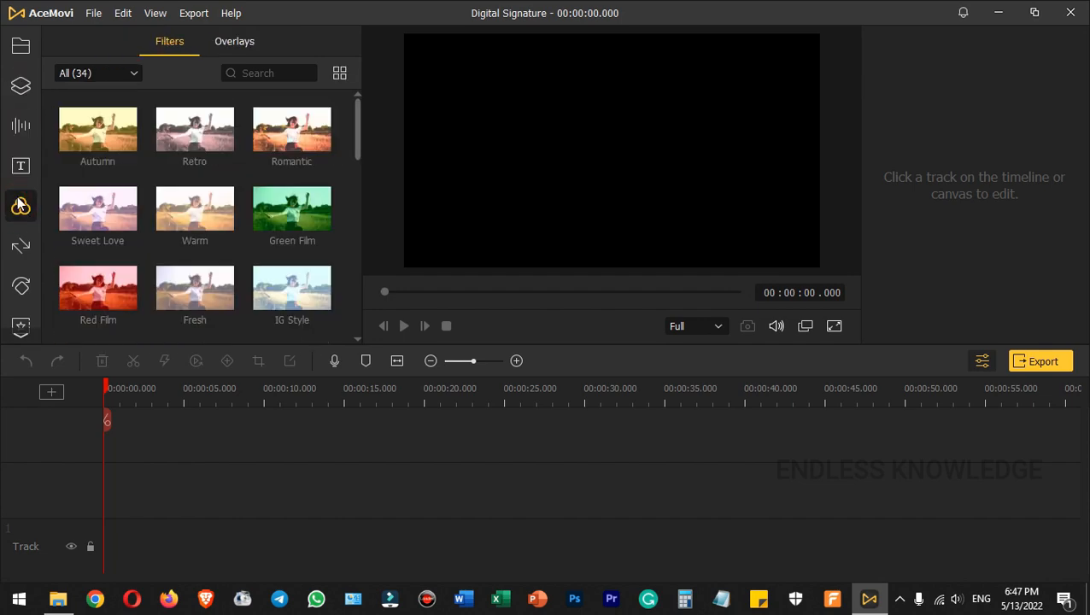
left_click(238, 41)
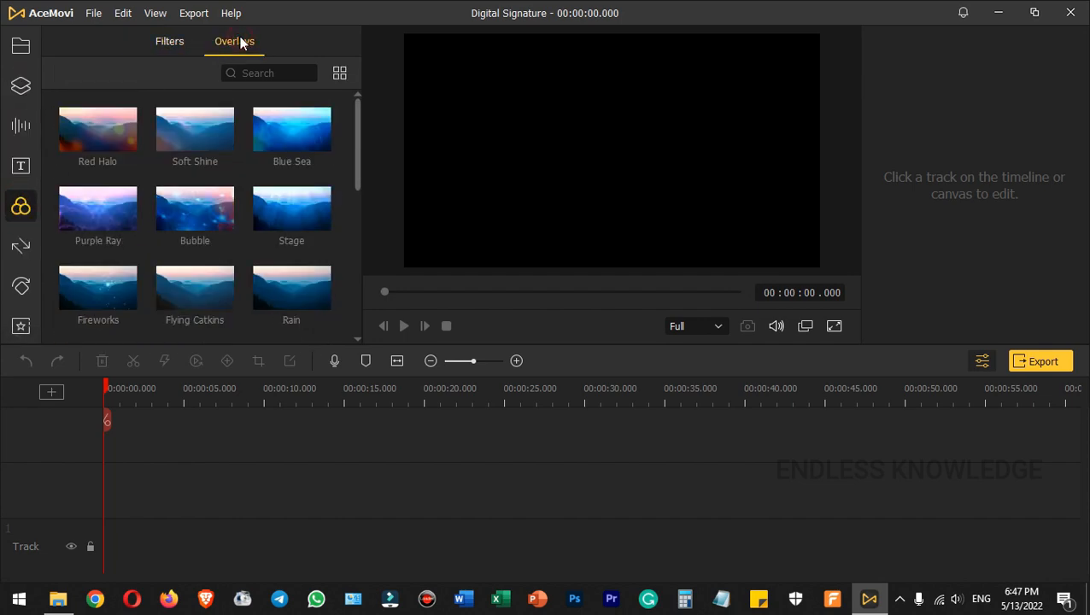
left_click(169, 44)
left_click(24, 246)
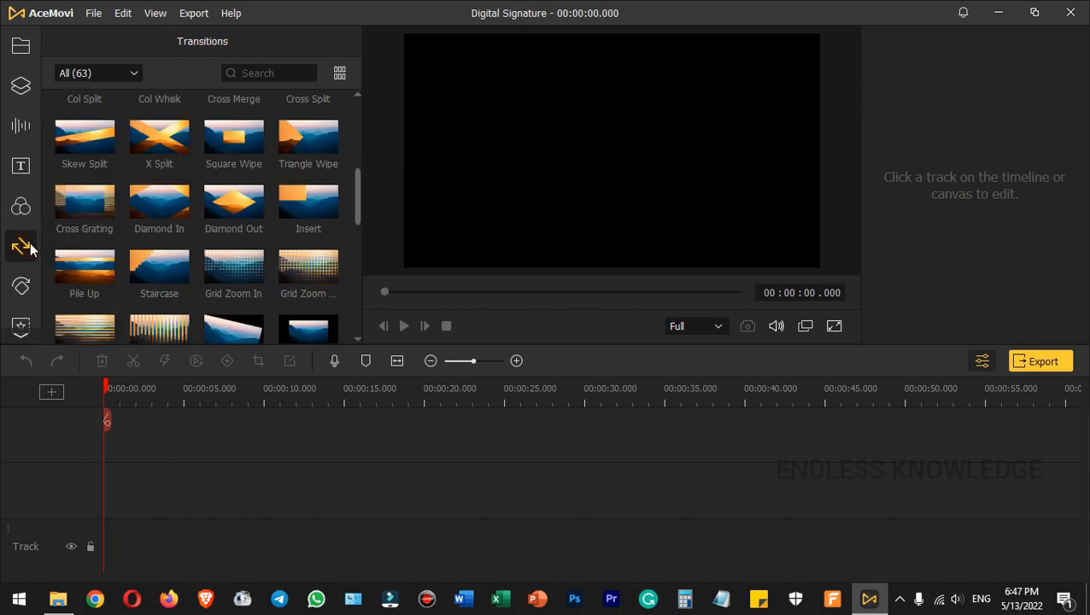
left_click(23, 287)
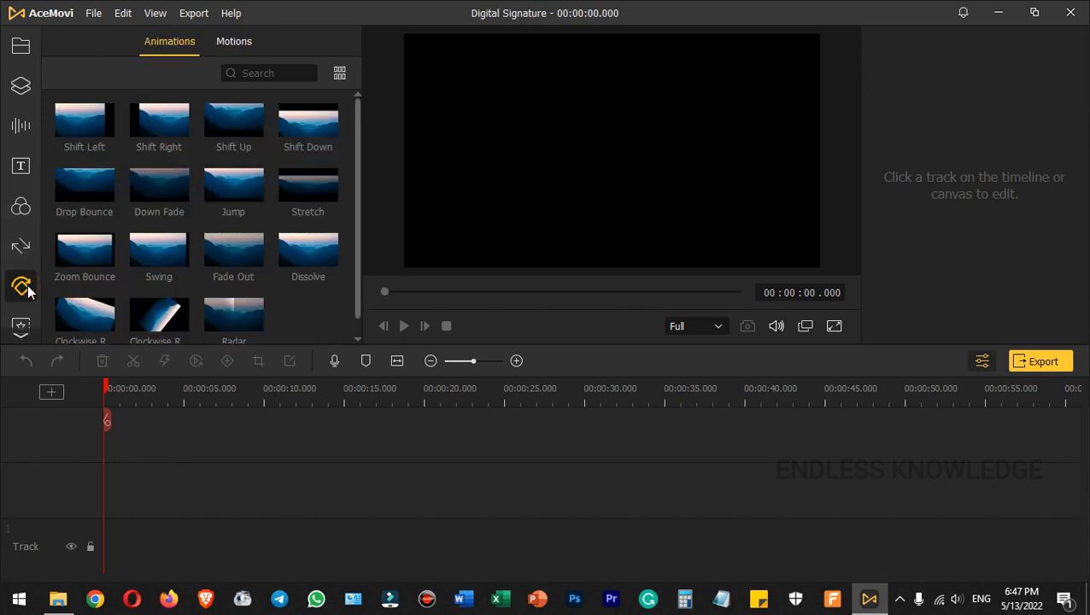
left_click(257, 40)
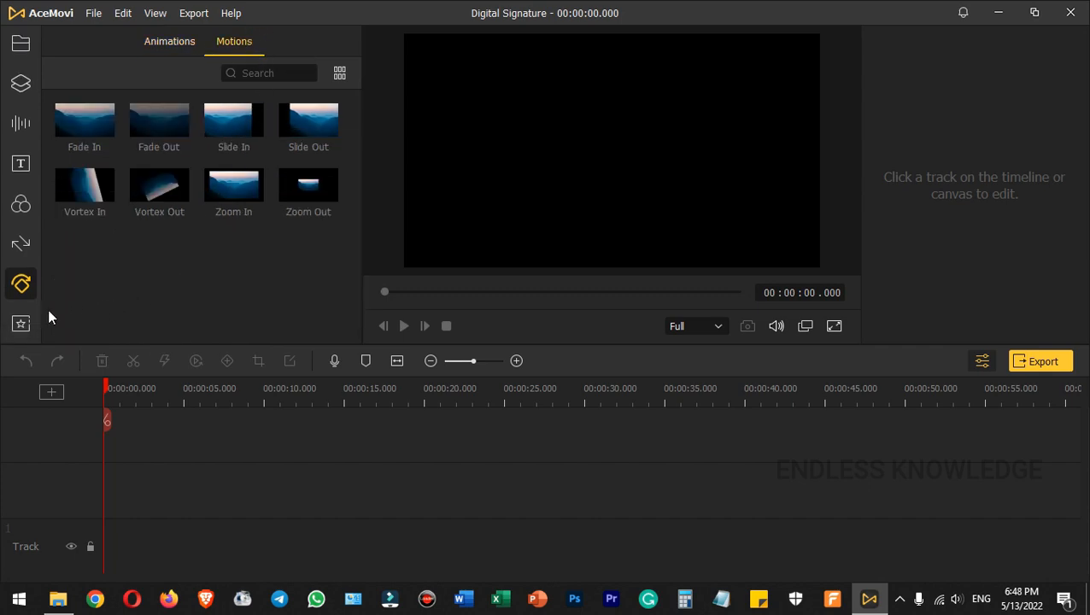
left_click(26, 318)
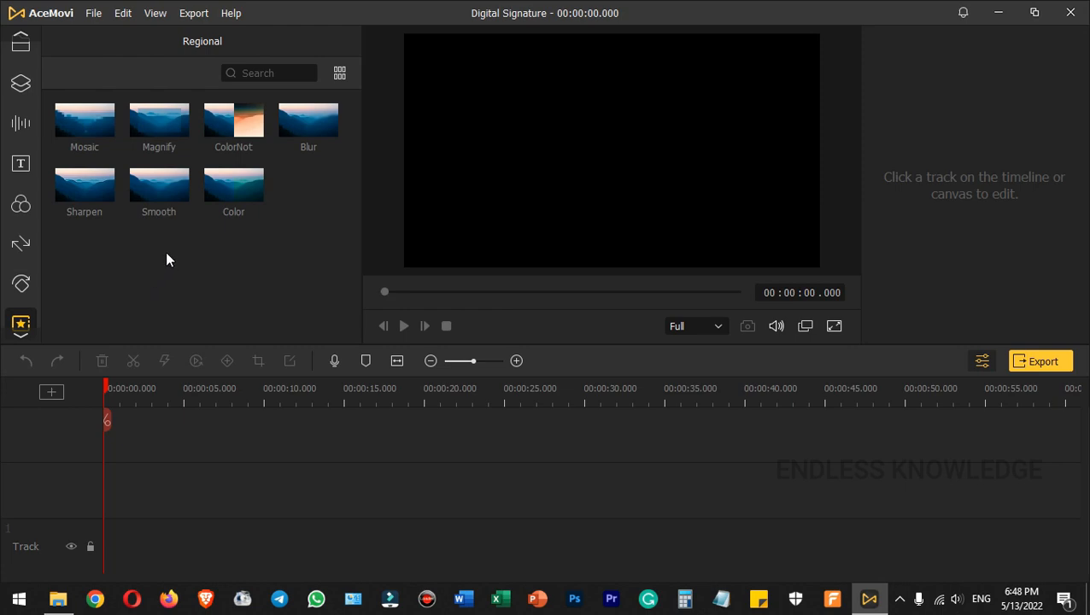
scroll(21, 290, "down", 1)
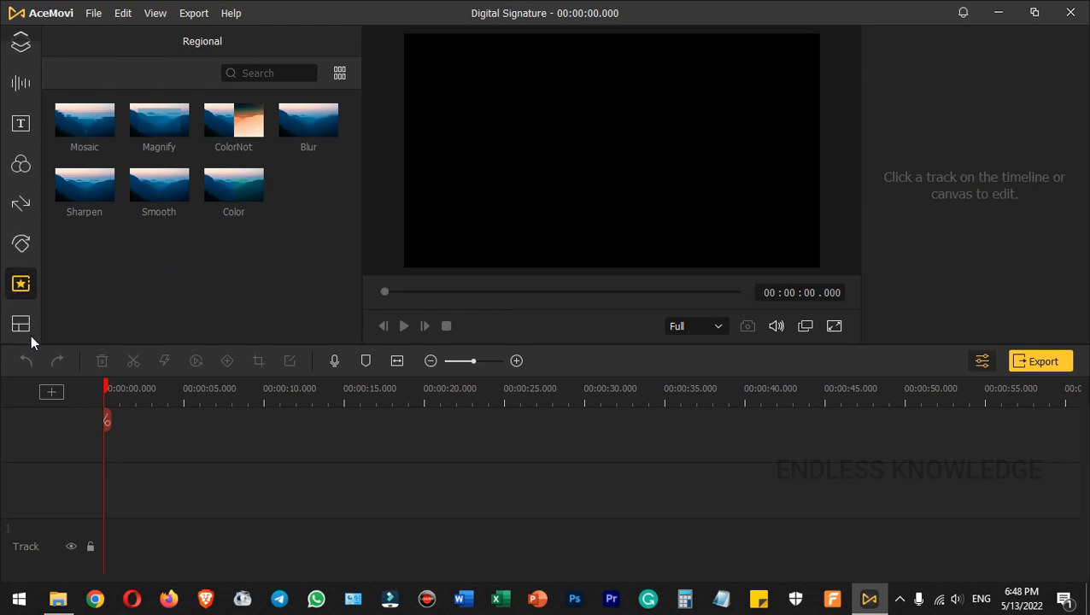
left_click(22, 324)
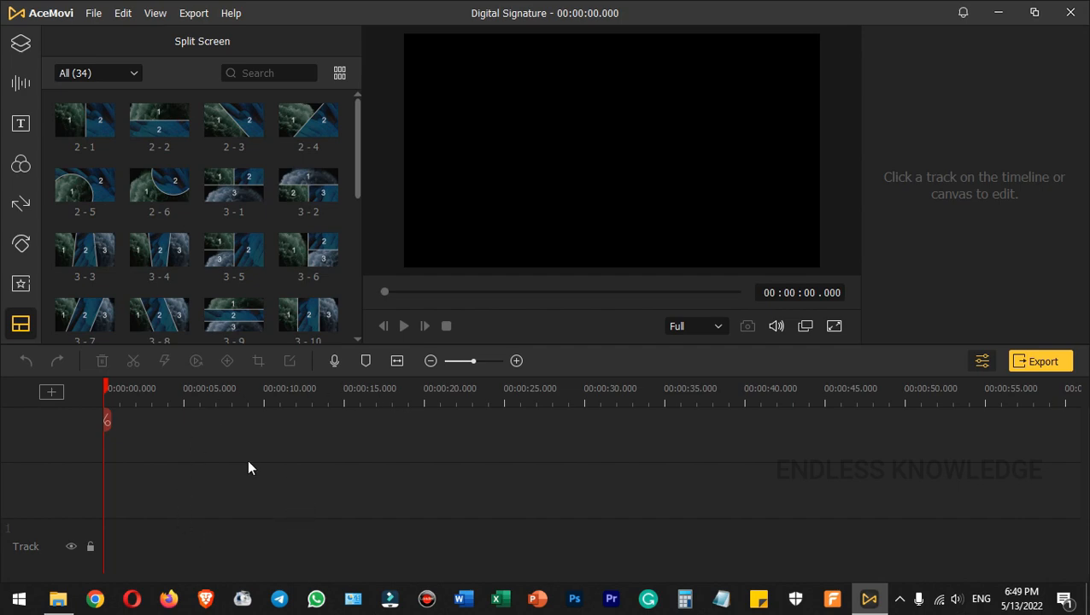
- Place the Alice Tours & Travels video at the start of track 1, matching the project settings to the media at 1920*1080, 25.00 fps
scroll(24, 68, "up", 1)
left_click(22, 48)
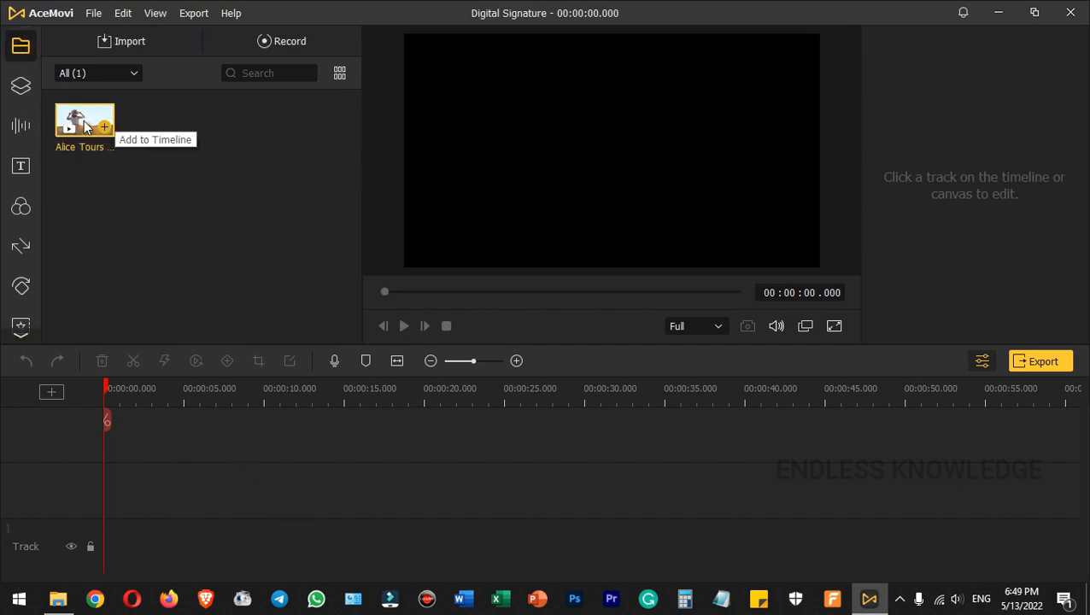
left_click_drag(86, 127, 106, 564)
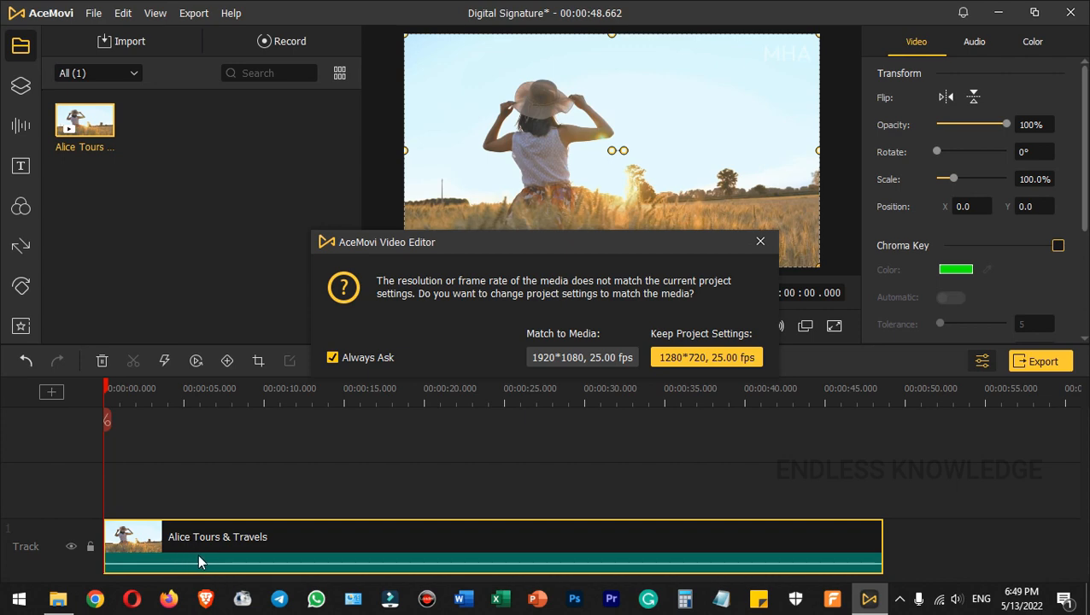
left_click(571, 357)
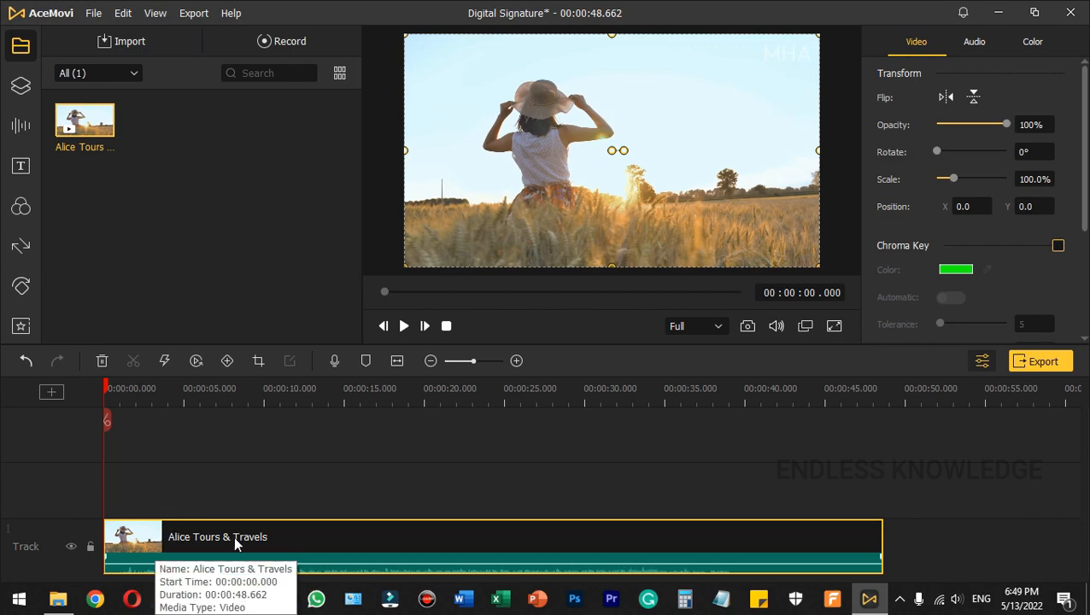
- Detach the audio from the Alice Tours & Travels clip, and undo the detachment
left_click(316, 537)
right_click(315, 536)
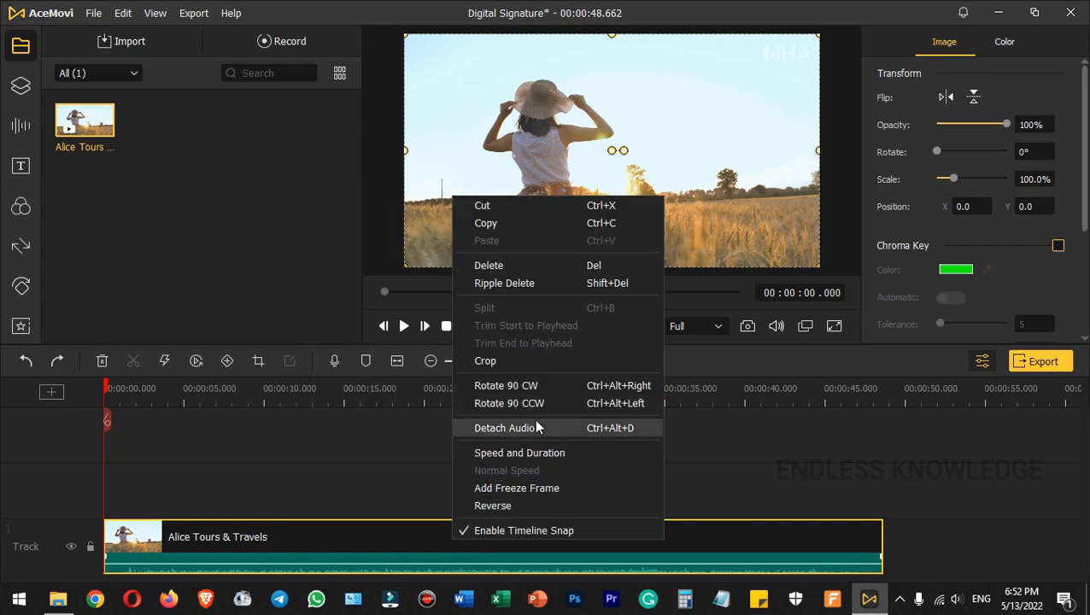
left_click(536, 427)
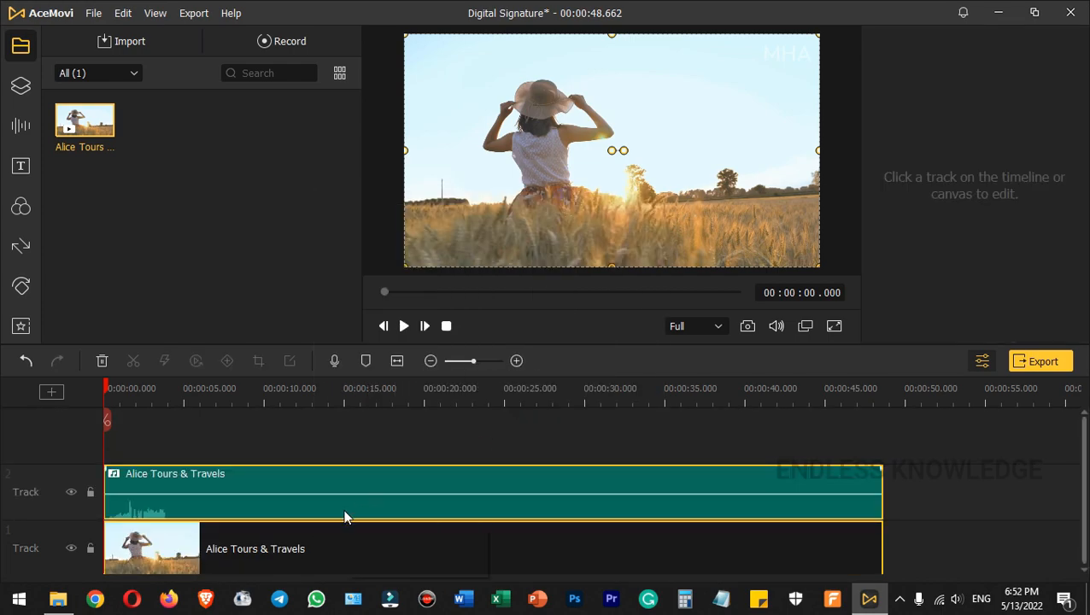
key("ctrl+z")
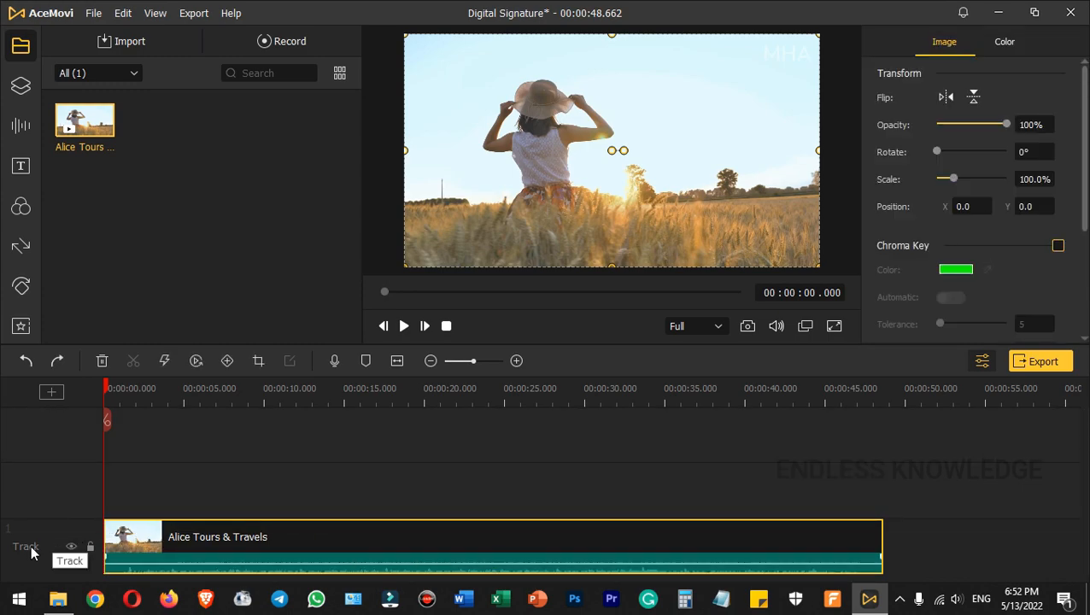
- Open track 1's name for editing without changing it, and look at the track options, including where a track can be inserted
double_click(31, 551)
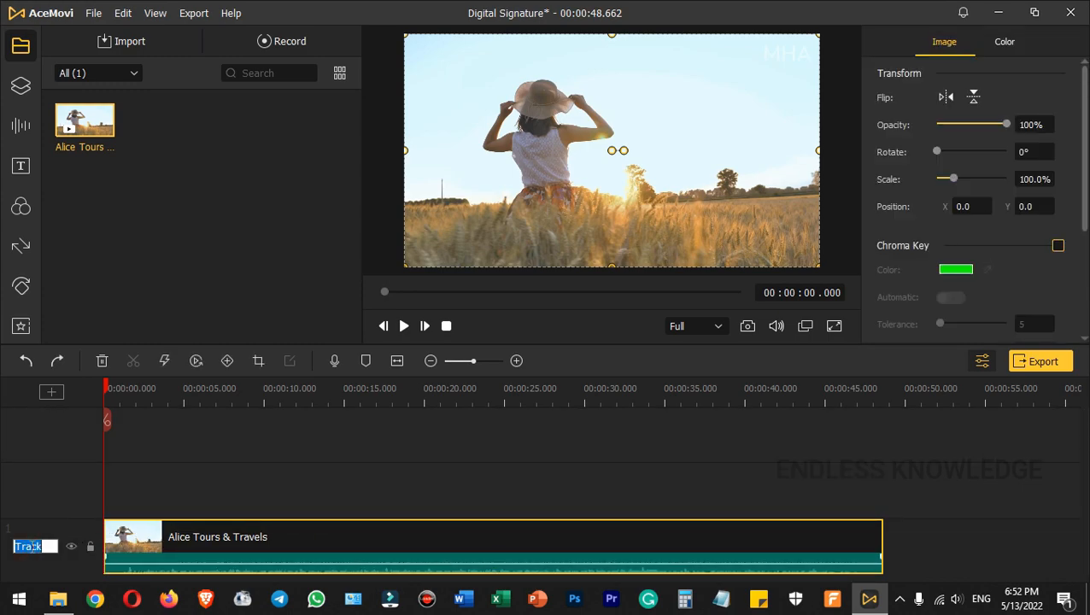
key("Return")
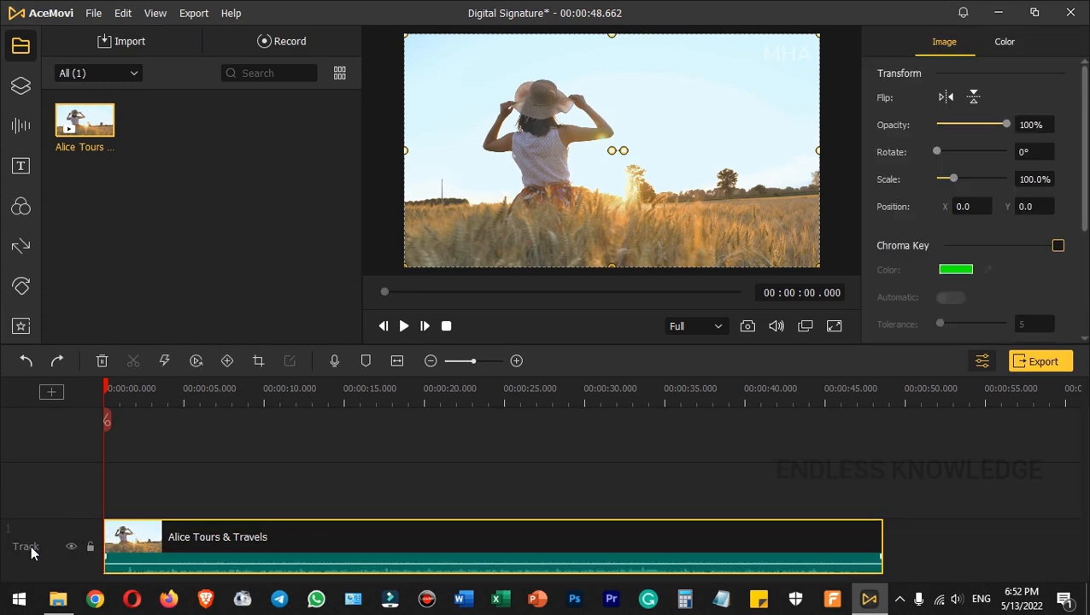
right_click(68, 488)
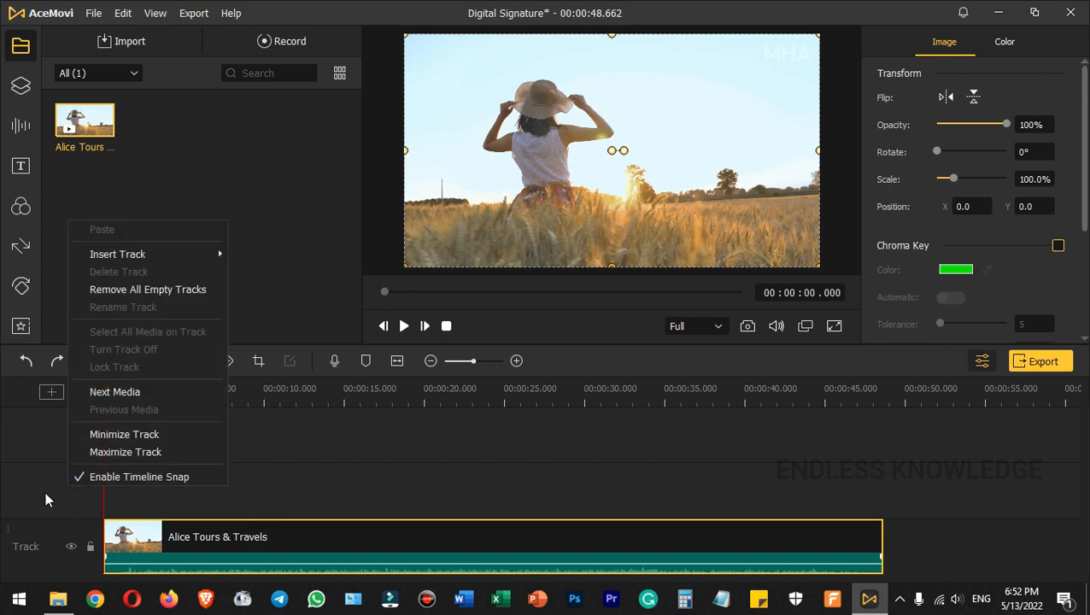
mouse_move(156, 253)
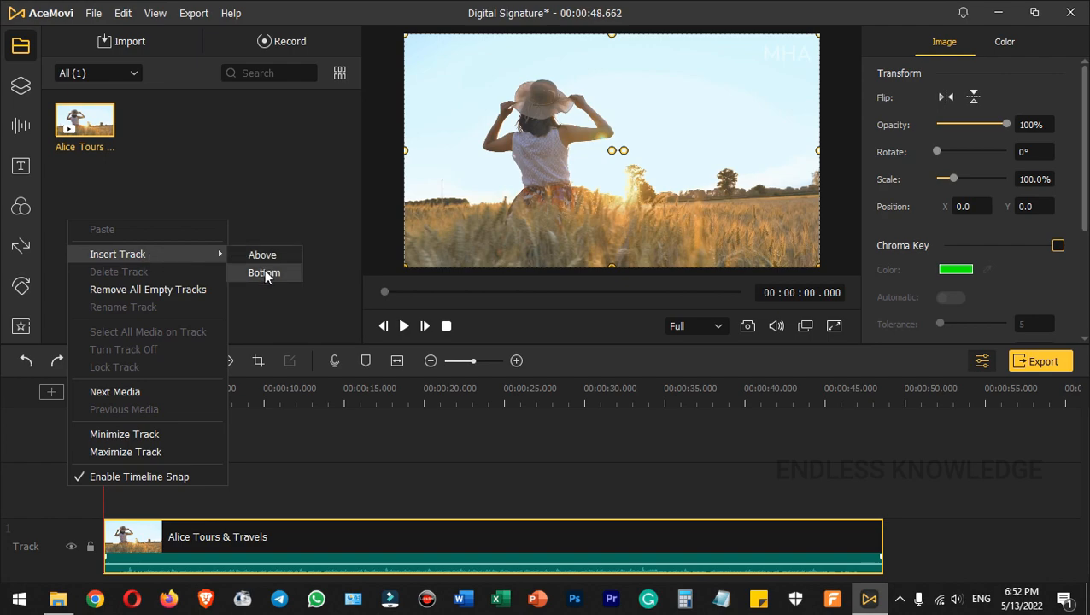
left_click(24, 480)
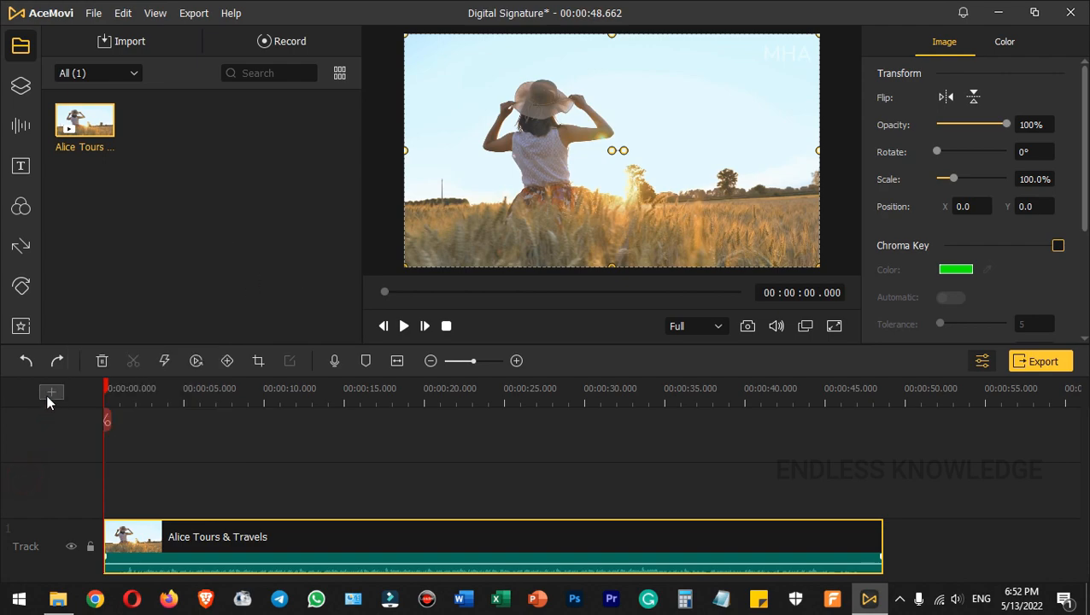
- Add two empty tracks above the video track, and remove all empty tracks from the timeline
left_click(51, 394)
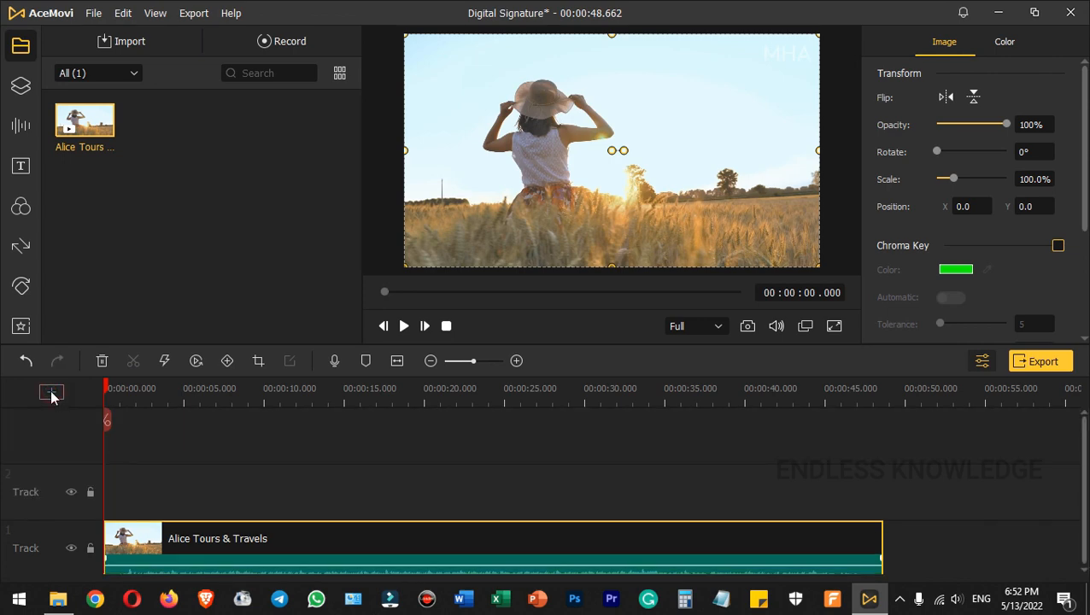
left_click(51, 394)
scroll(129, 488, "down", 3)
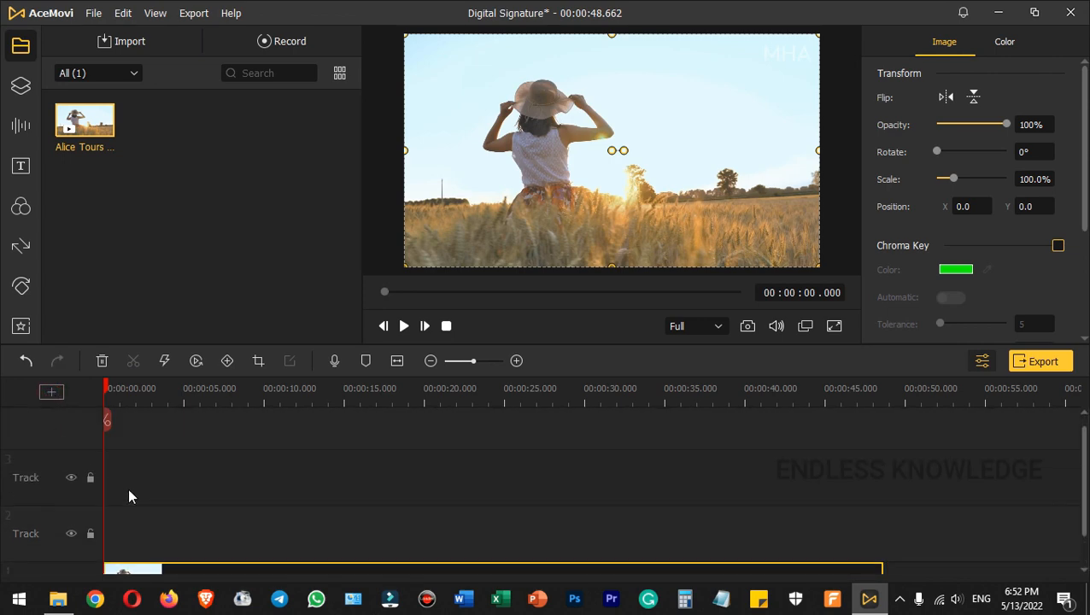
right_click(62, 486)
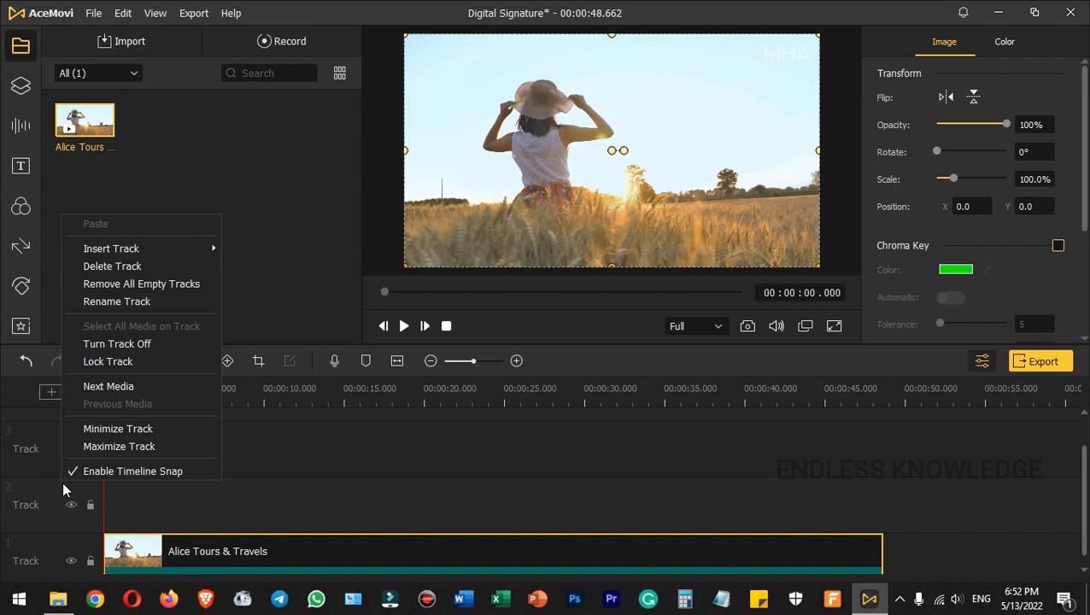
left_click(170, 287)
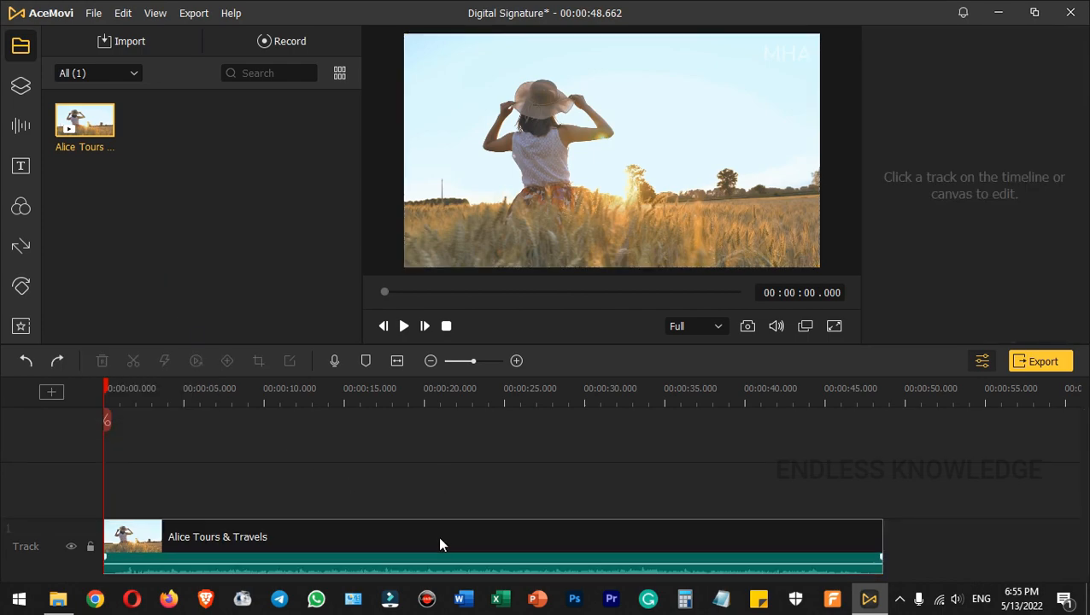
- Move the playhead to 00:00:18.050 with the Alice Tours & Travels clip selected, and fit the whole timeline to the available width
left_click(438, 537)
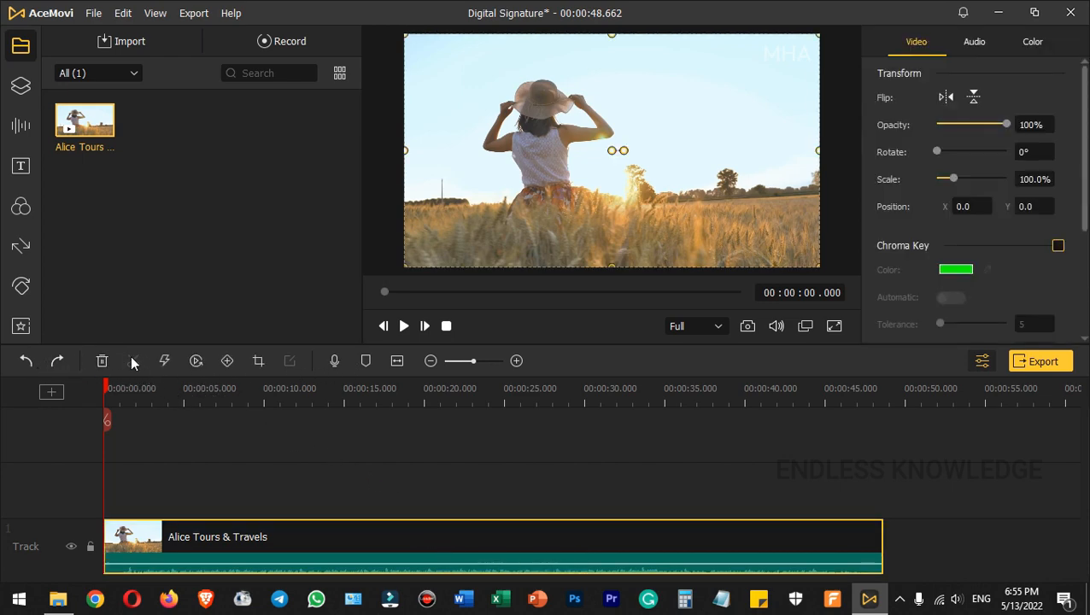
left_click(392, 394)
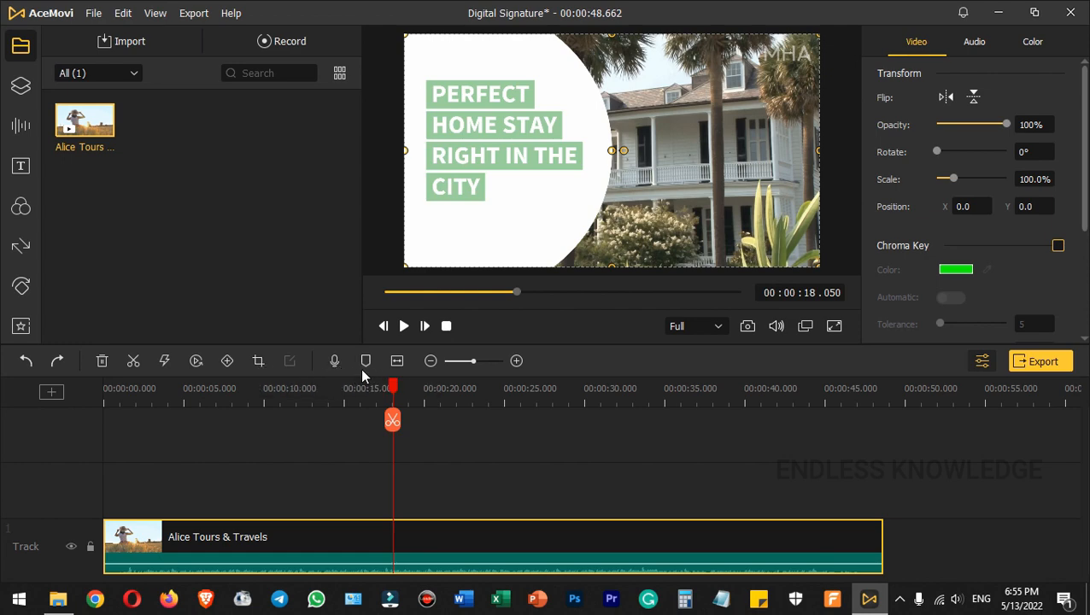
left_click(398, 361)
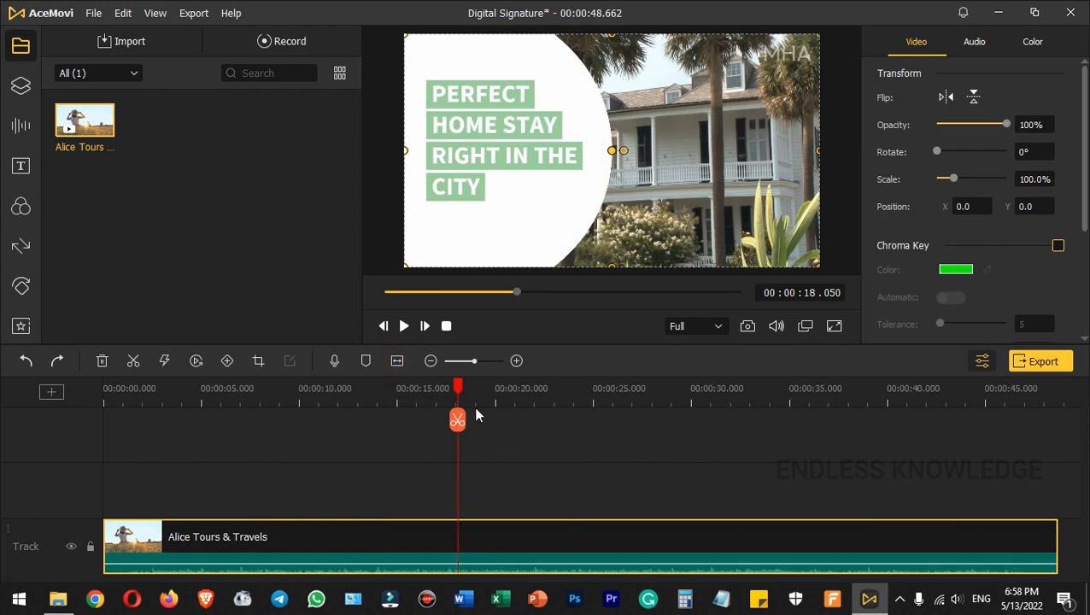
left_click_drag(475, 400, 508, 394)
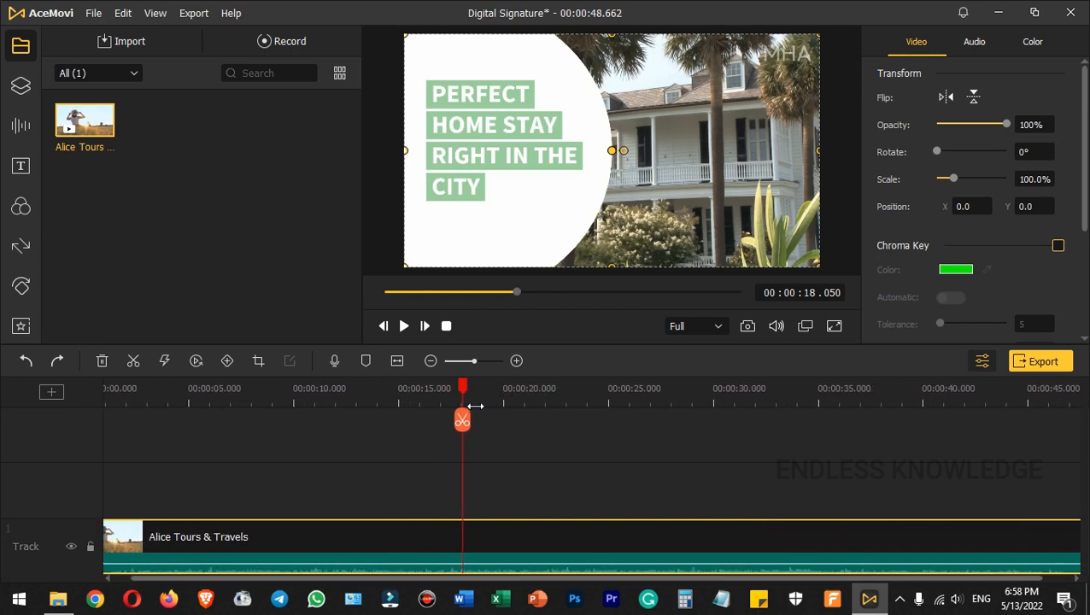
left_click(398, 361)
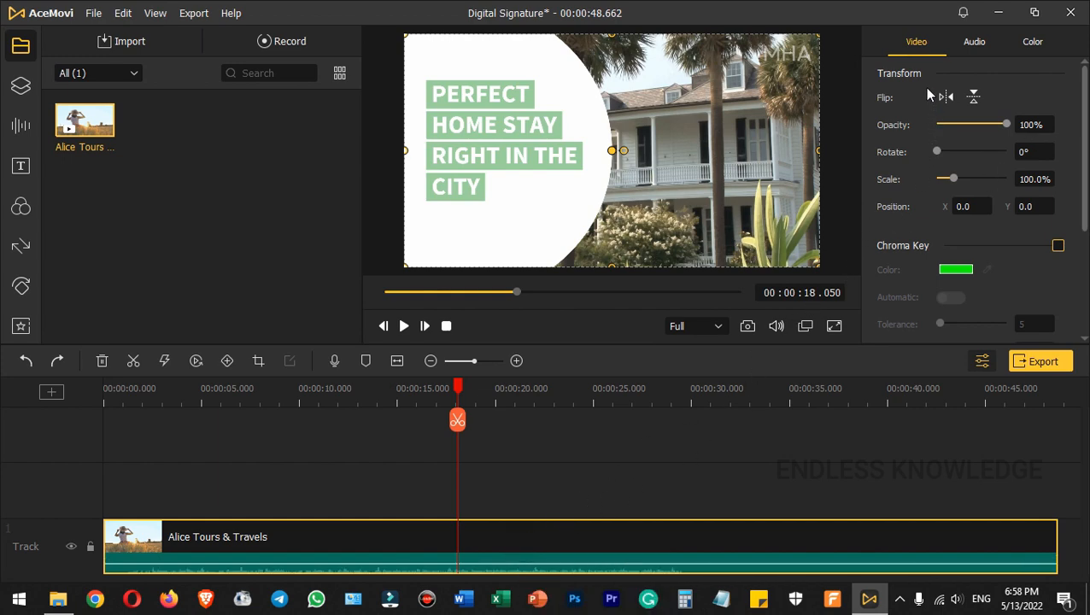
- Look through the selected clip's Audio, Color and Video properties, and hide and show the properties again
left_click(974, 44)
left_click(1026, 43)
left_click(914, 42)
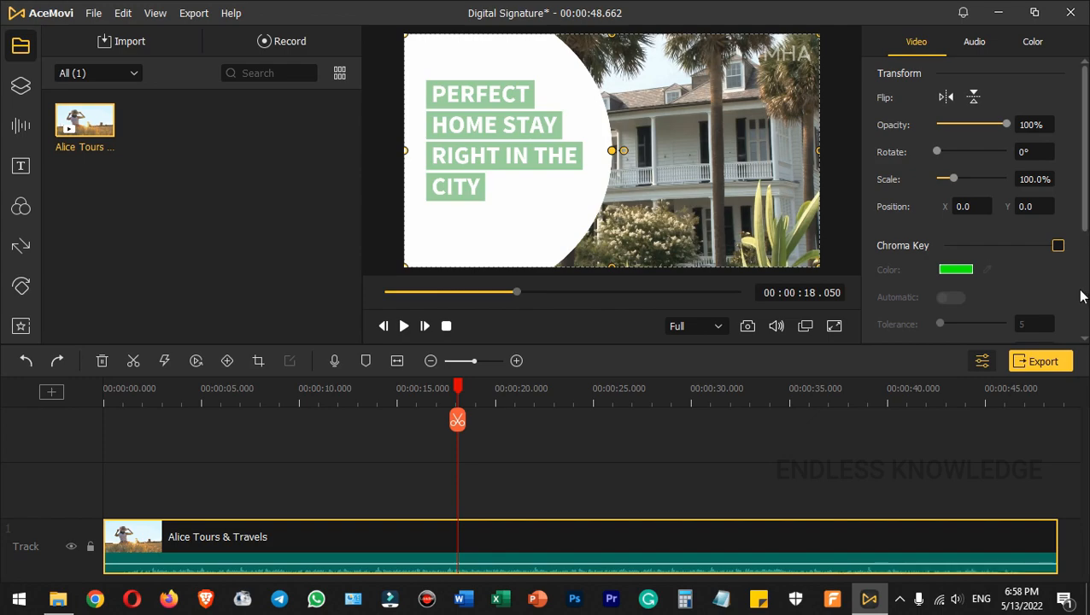
left_click(982, 360)
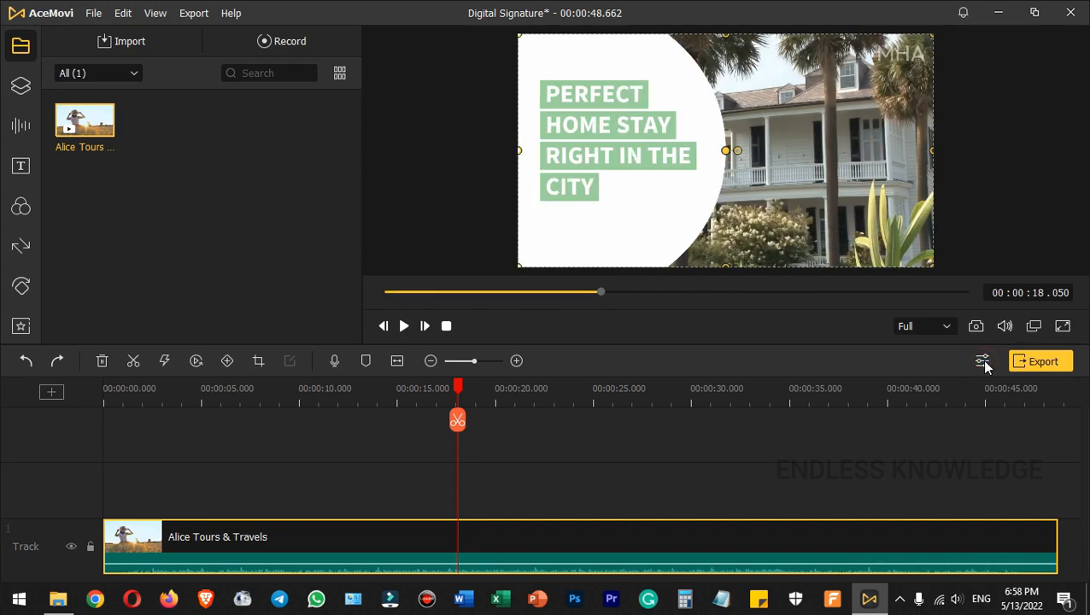
left_click(982, 361)
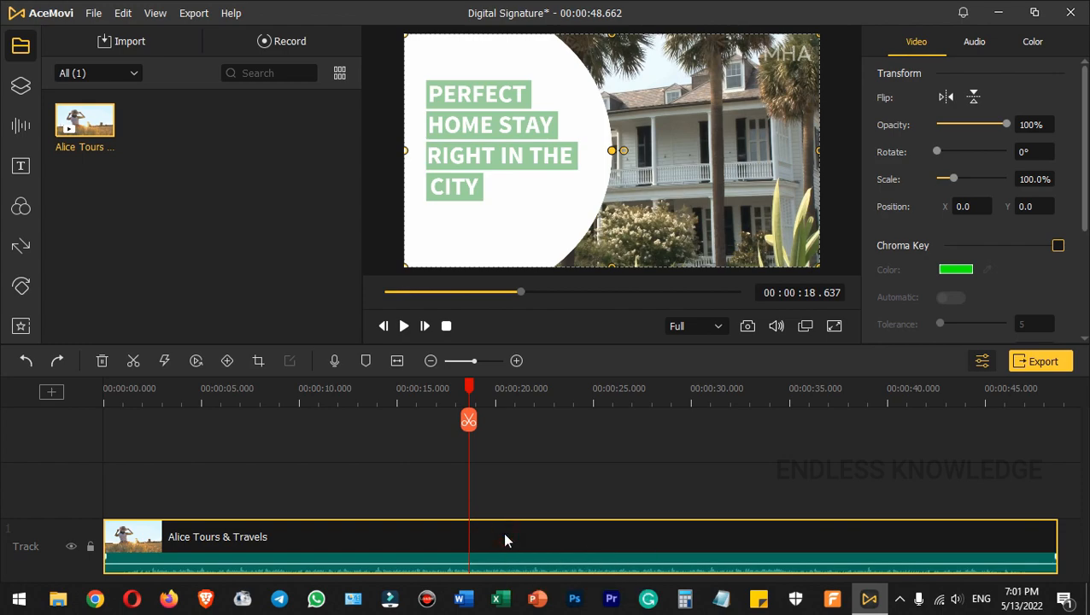
- Delete the Alice Tours & Travels clip from the timeline, and bring up the AceMovi Recorder fully within the screen
key("Delete")
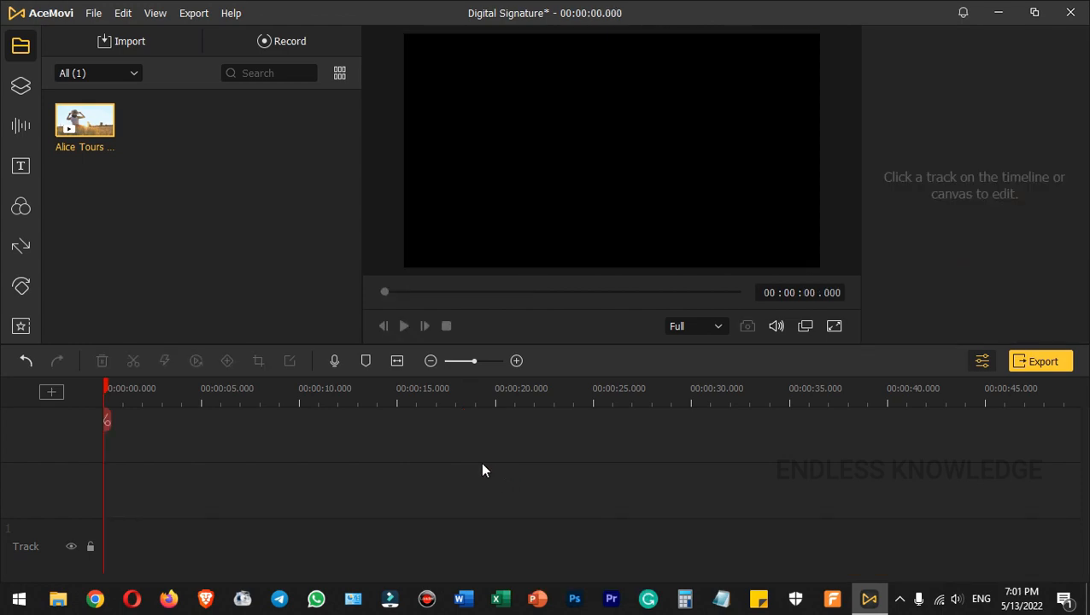
left_click(282, 40)
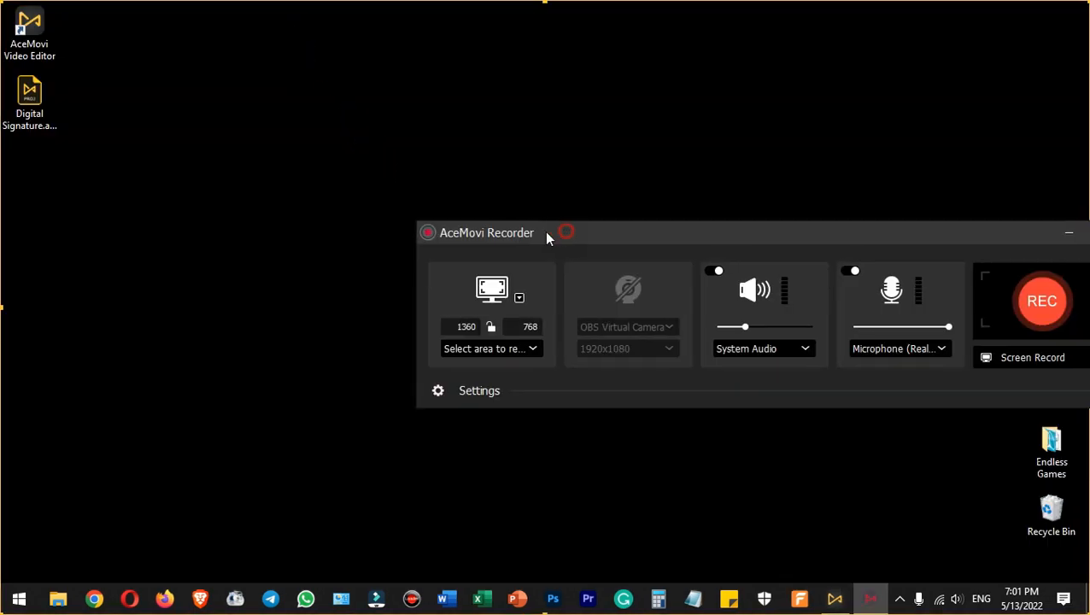
left_click_drag(544, 233, 309, 232)
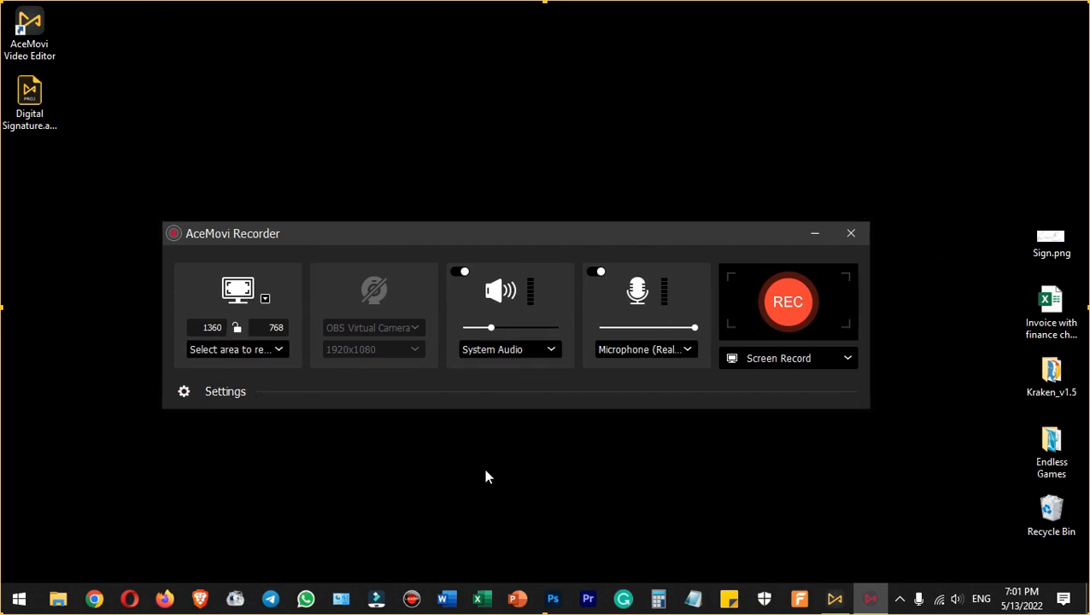
- Try a recording area of 854*480, and set the recording area to Full Screen
left_click(268, 349)
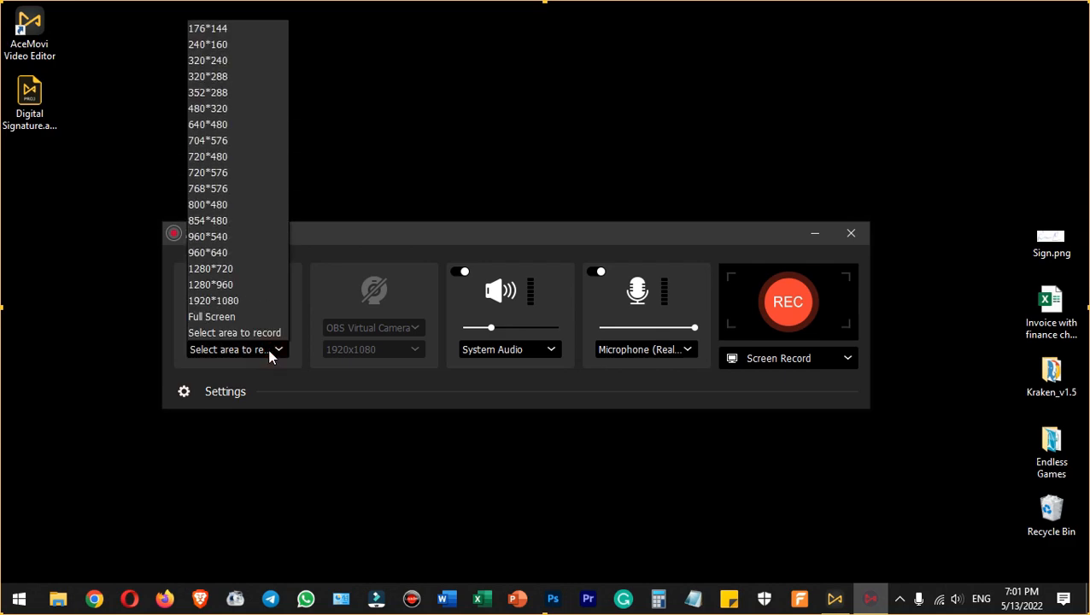
left_click(219, 220)
left_click_drag(353, 182, 473, 129)
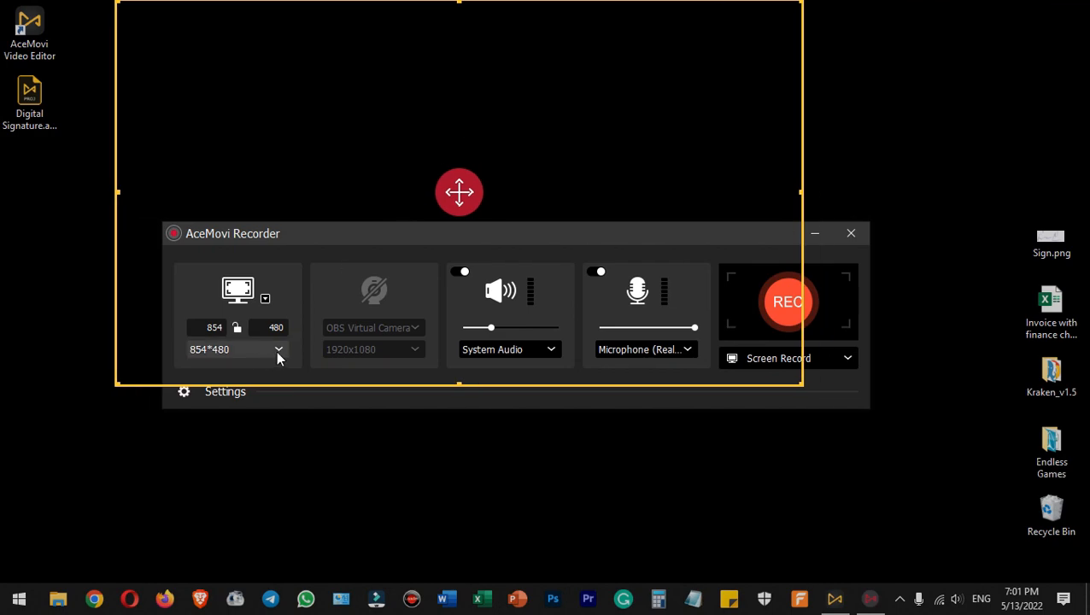
left_click(276, 351)
left_click(248, 321)
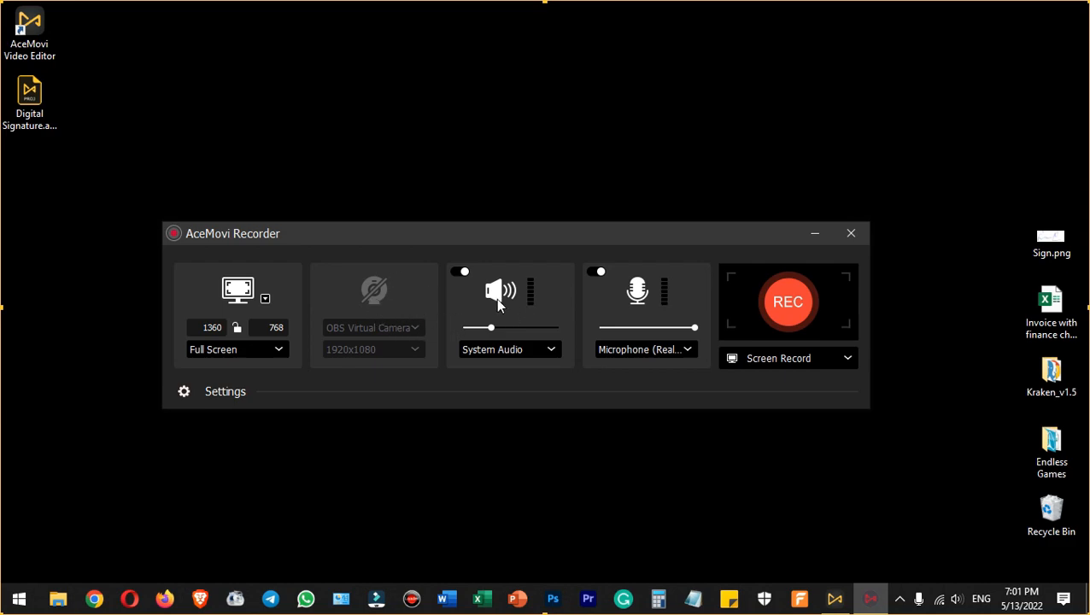
- Switch the system audio and microphone off and back on, and look at the available recording modes without changing the mode
left_click(462, 273)
left_click(461, 272)
left_click(597, 272)
left_click(597, 272)
left_click(770, 360)
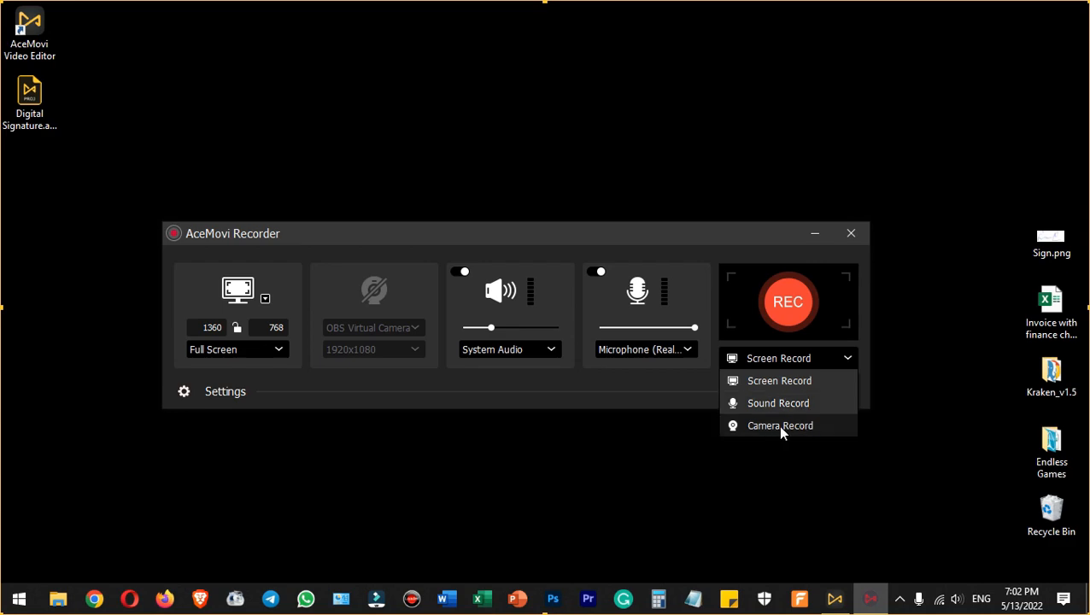
left_click(470, 232)
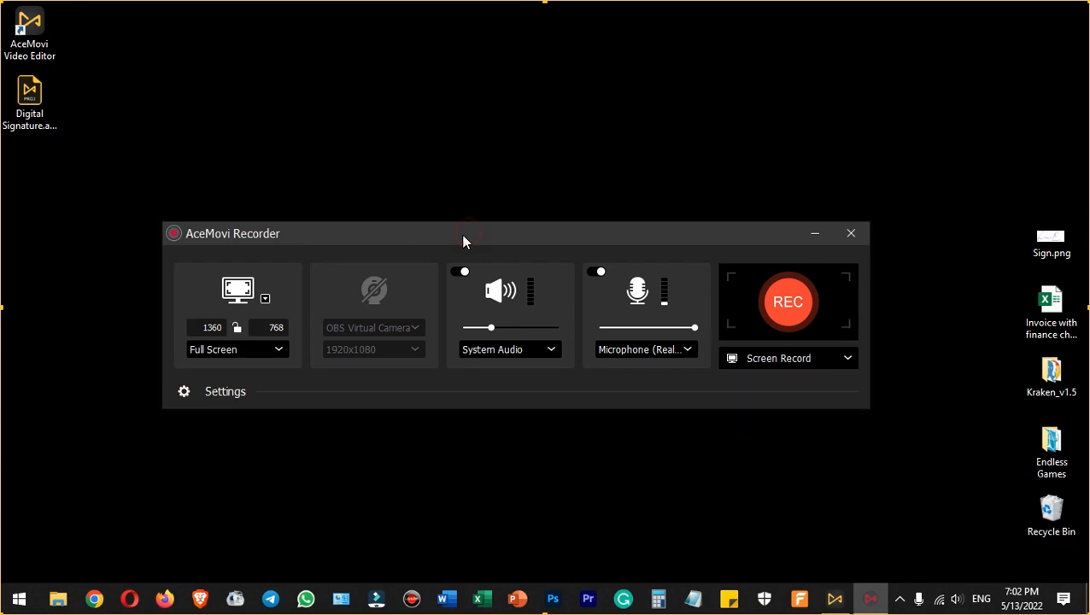
- Expand the recorder settings and set the recordings' save location to the Captures folder under Videos
left_click_drag(460, 234, 460, 113)
left_click(182, 272)
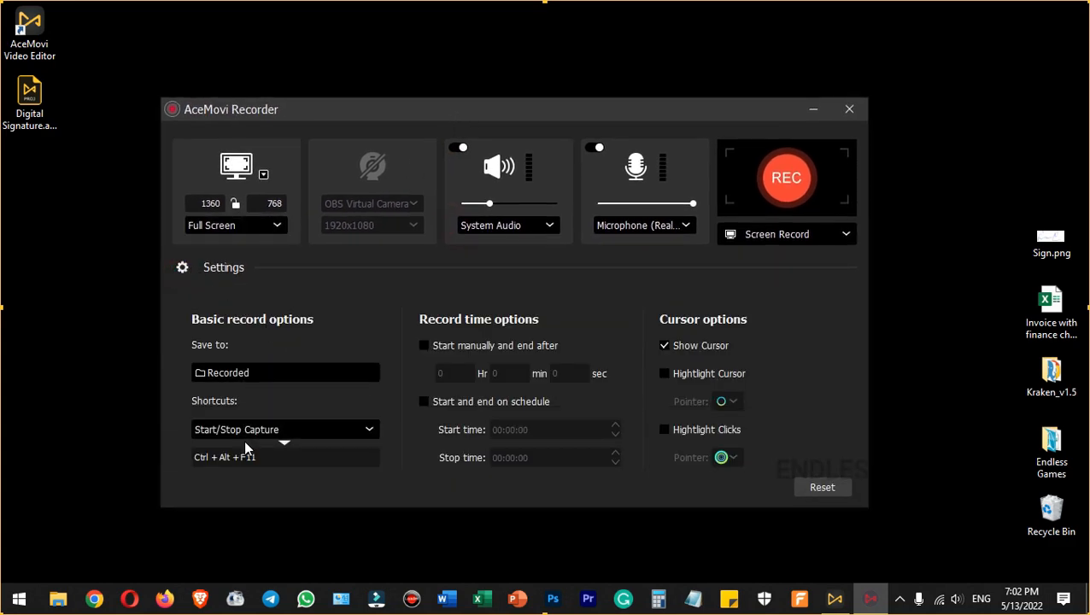
left_click(277, 379)
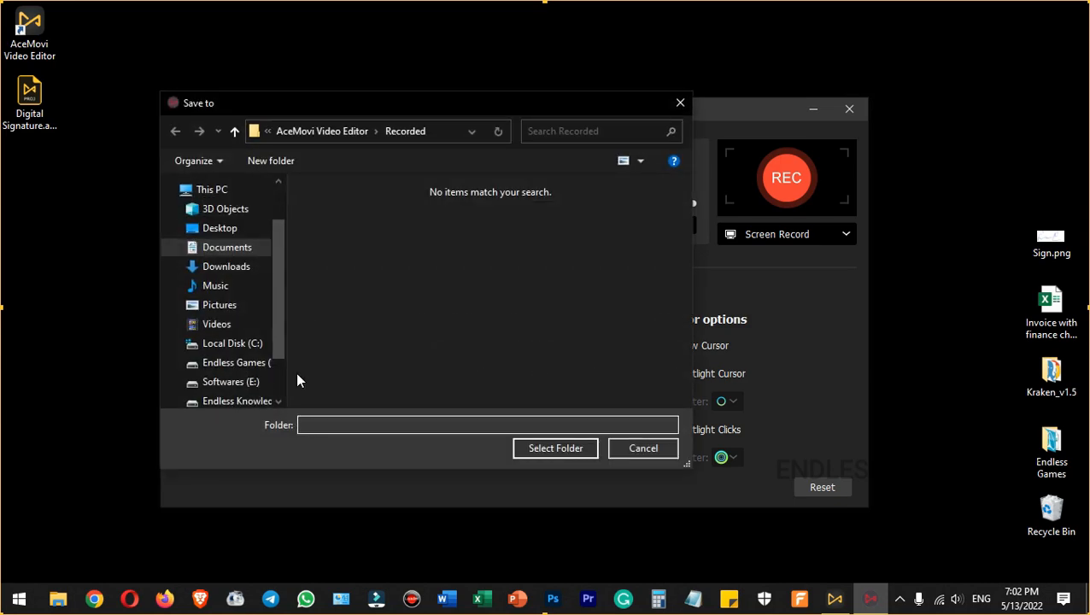
scroll(269, 282, "down", 2)
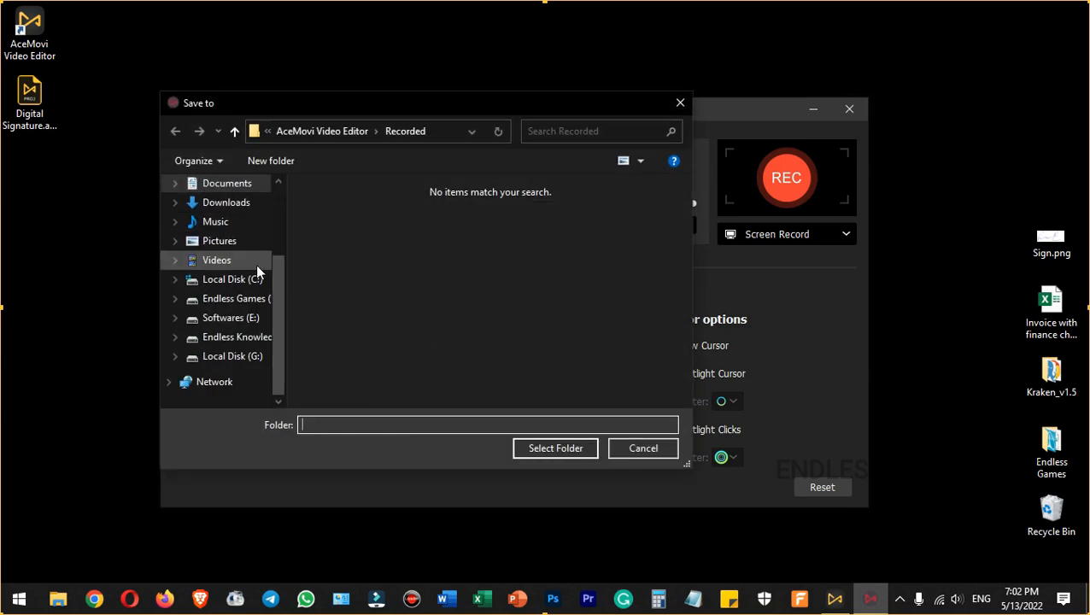
left_click(255, 361)
double_click(344, 233)
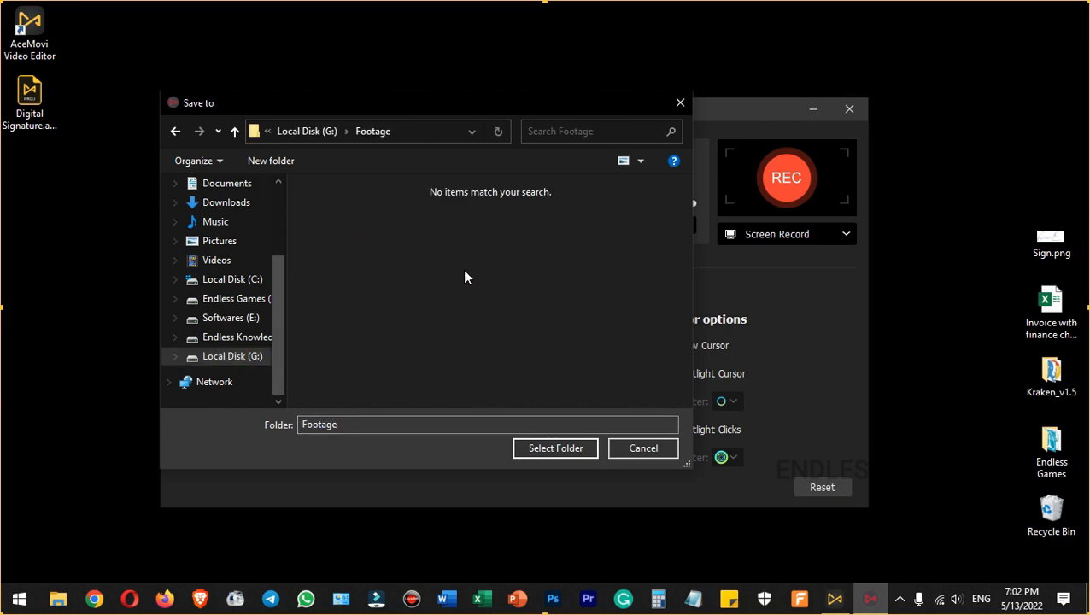
left_click(253, 261)
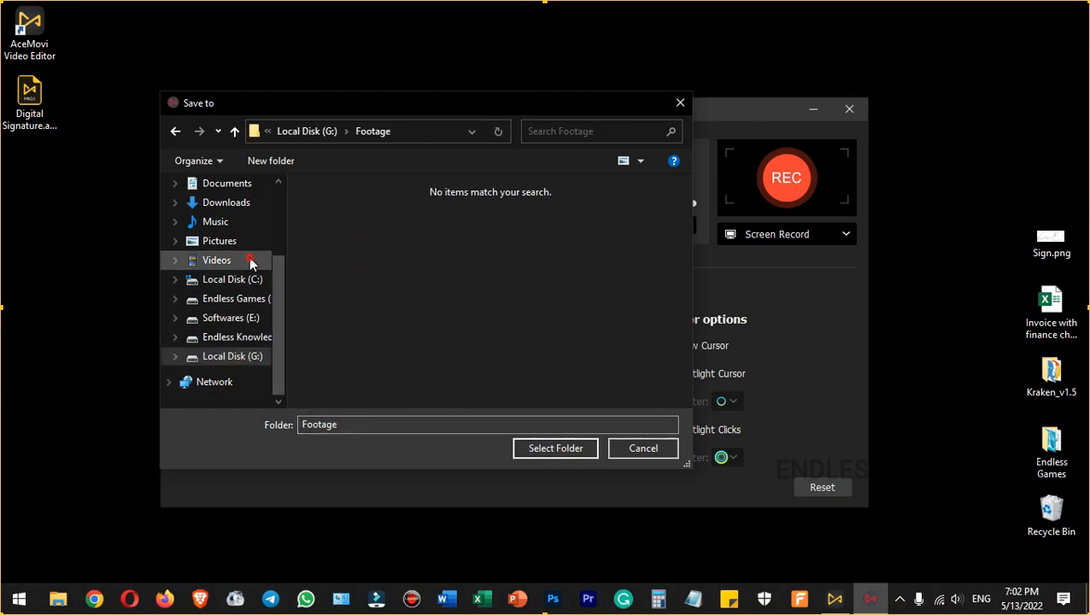
double_click(341, 224)
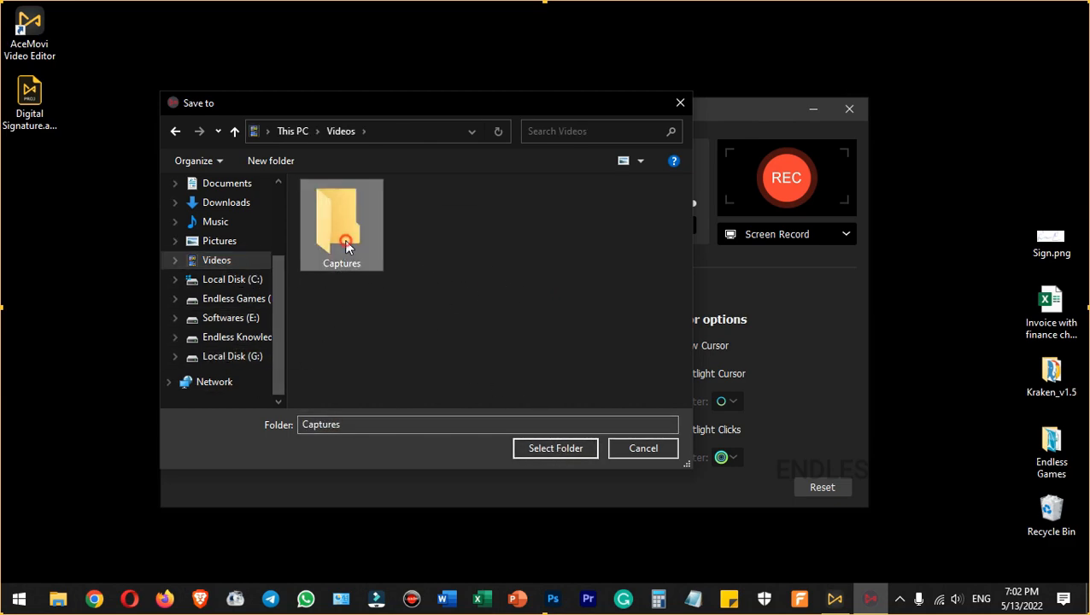
left_click(543, 449)
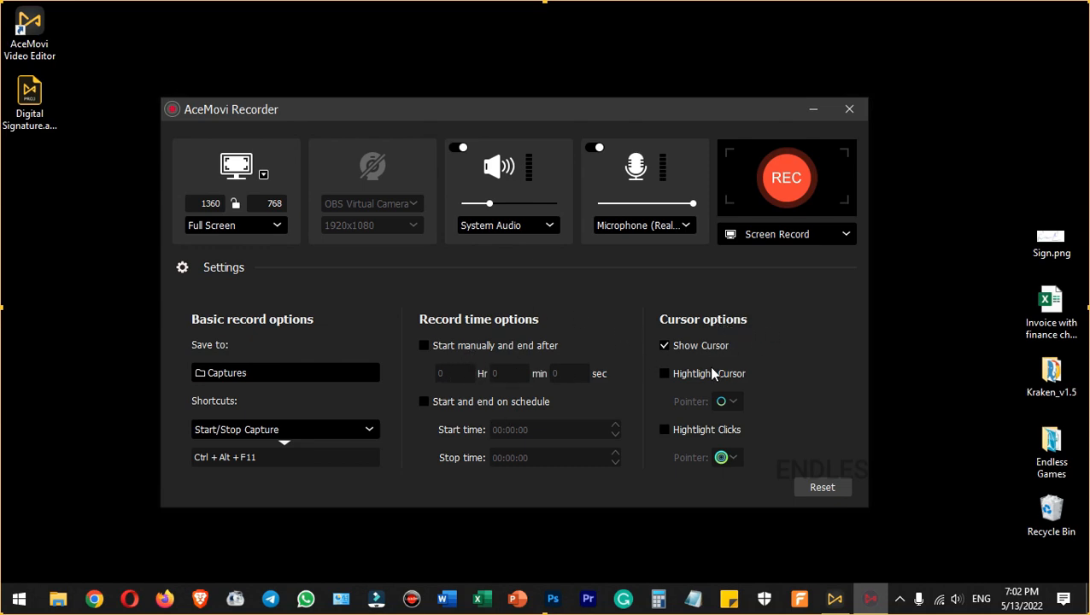
- Turn on cursor and click highlighting in the cursor options, and turn both off again
left_click(665, 374)
left_click(666, 430)
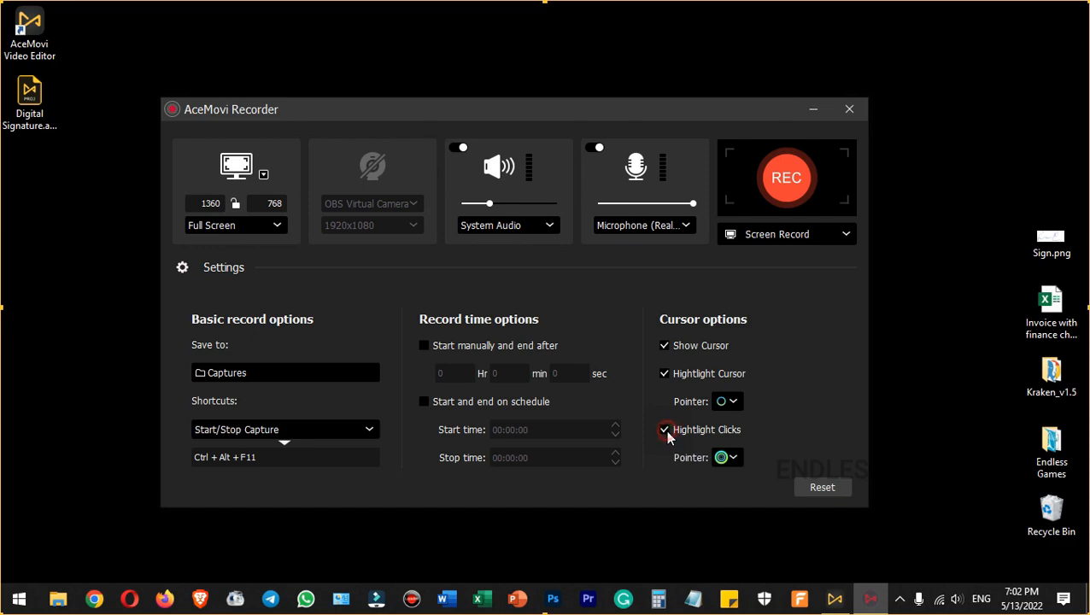
left_click(665, 375)
left_click(664, 432)
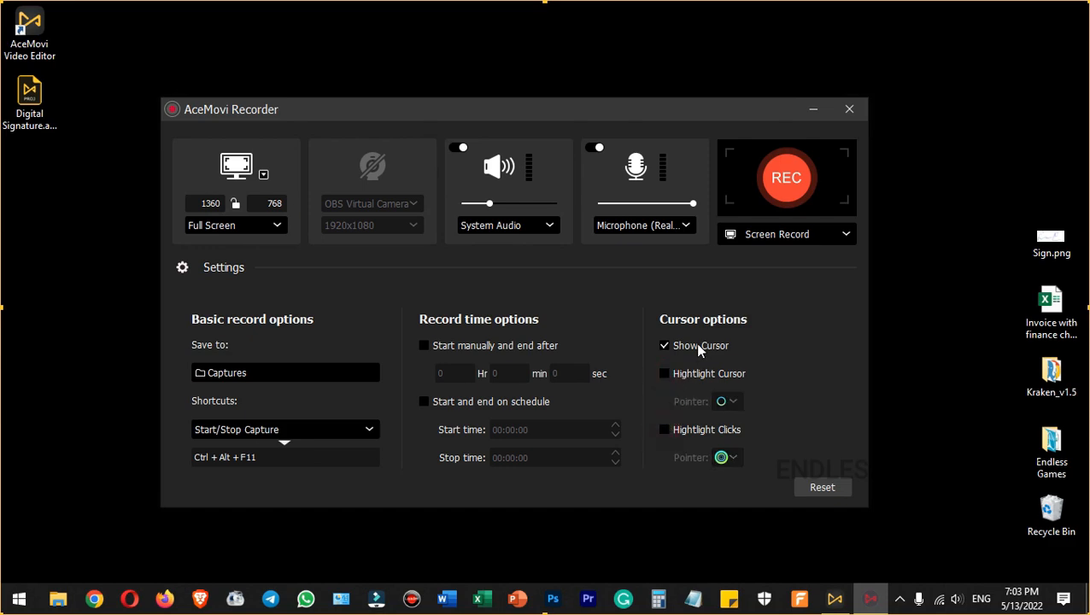
- Enable both highlight options once more, look at the cursor highlight's pointer styles, and disable both options
left_click(675, 379)
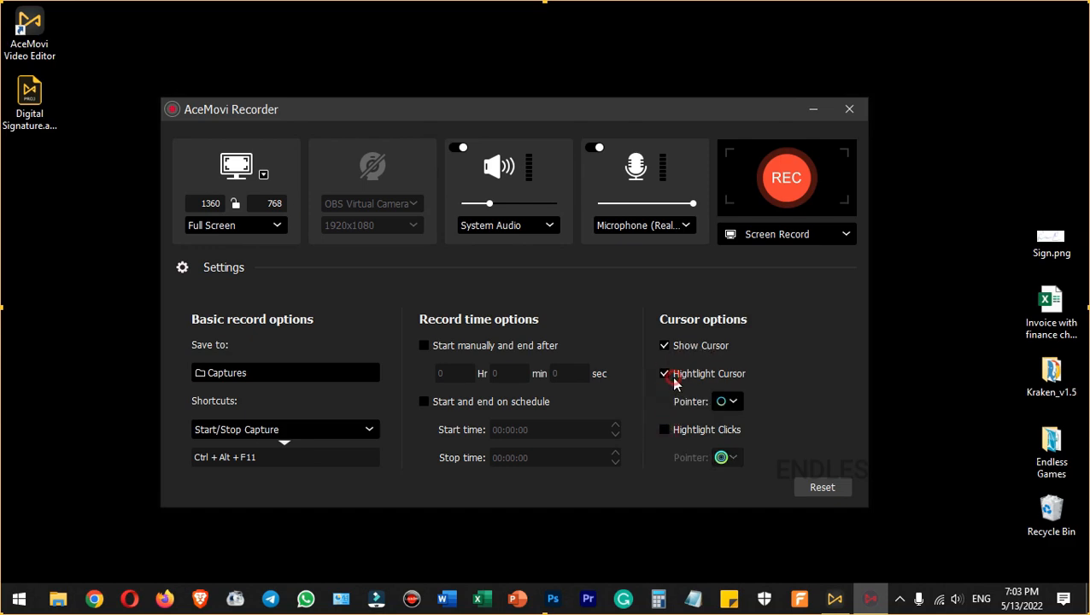
left_click(667, 430)
left_click(734, 401)
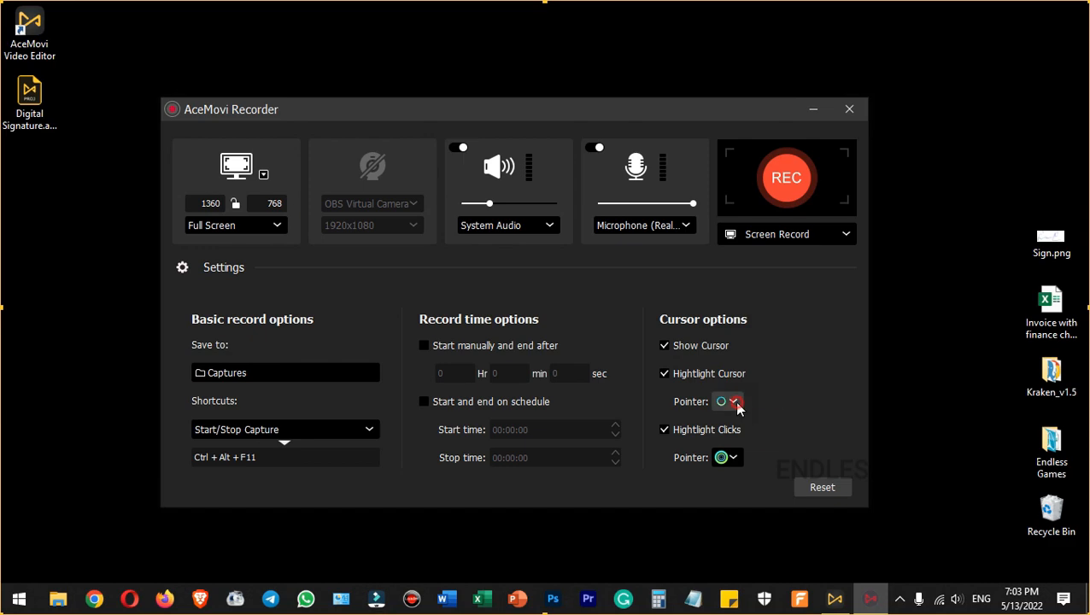
left_click(775, 438)
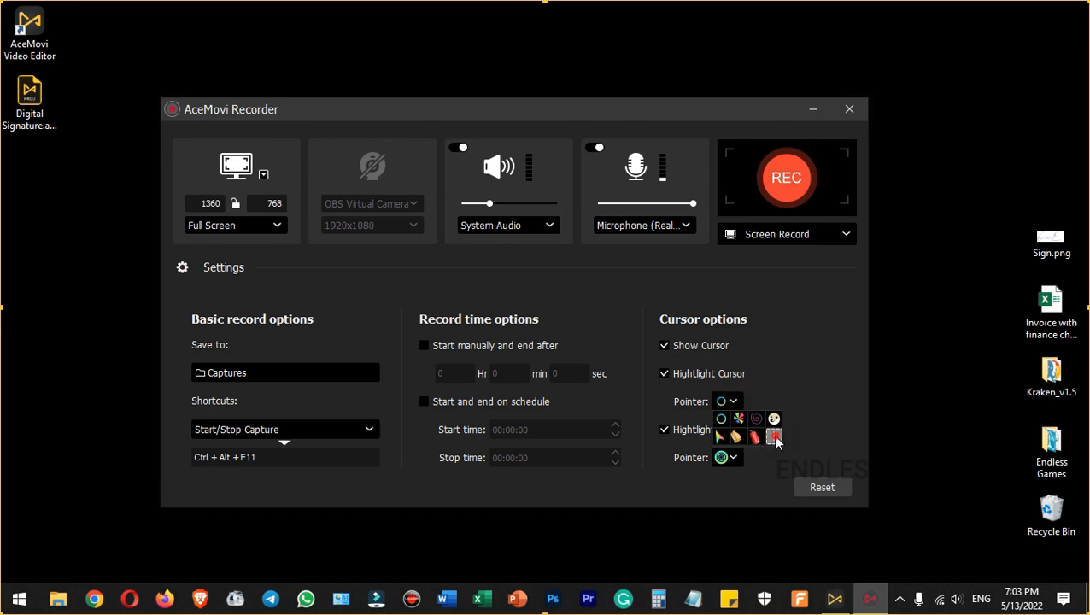
left_click(1025, 531)
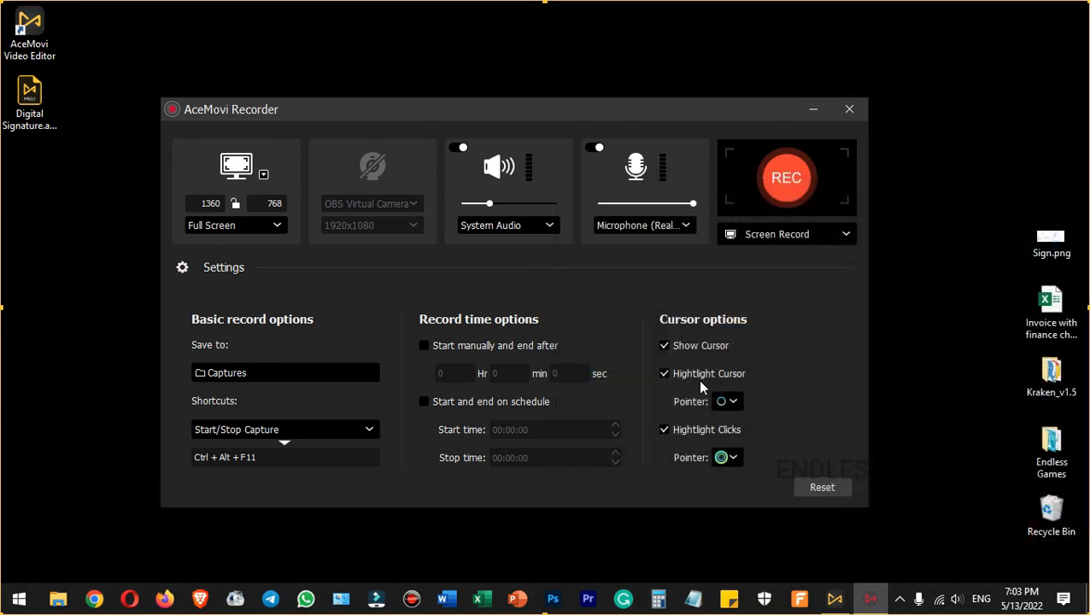
left_click(667, 374)
left_click(666, 429)
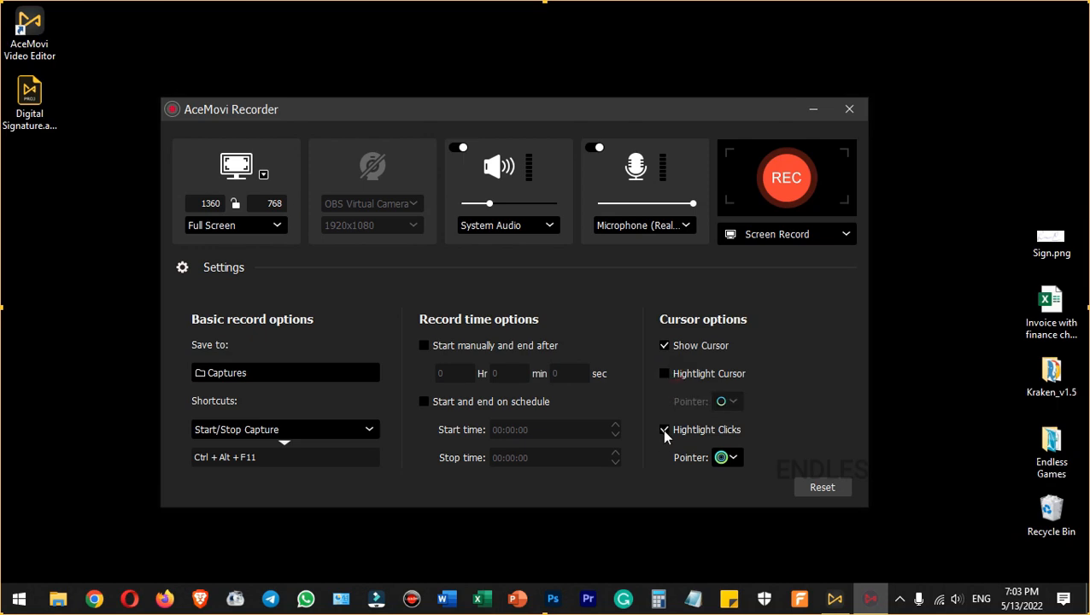
- Collapse the recorder settings, start a full-screen recording, and dismiss the message about the recording toolbar
left_click(182, 267)
left_click_drag(678, 120, 671, 184)
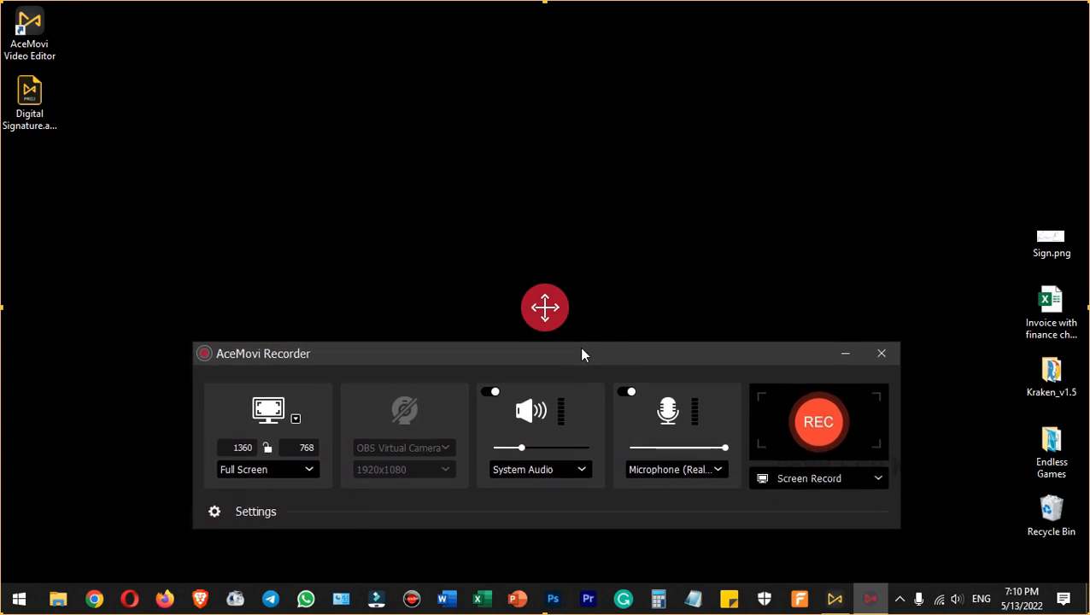
left_click_drag(582, 349, 581, 349)
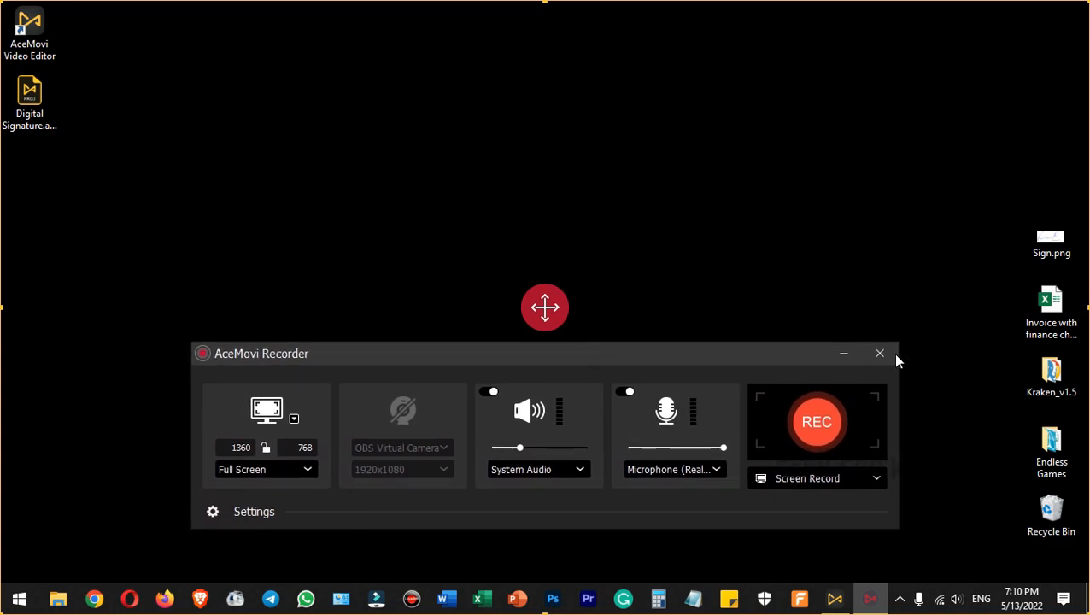
left_click(816, 420)
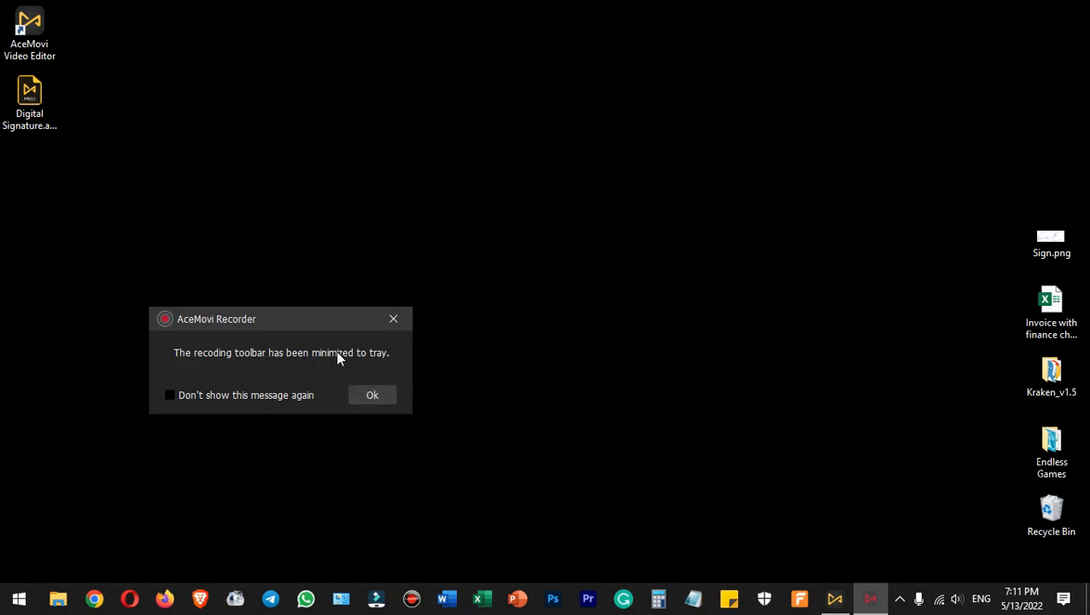
left_click(373, 397)
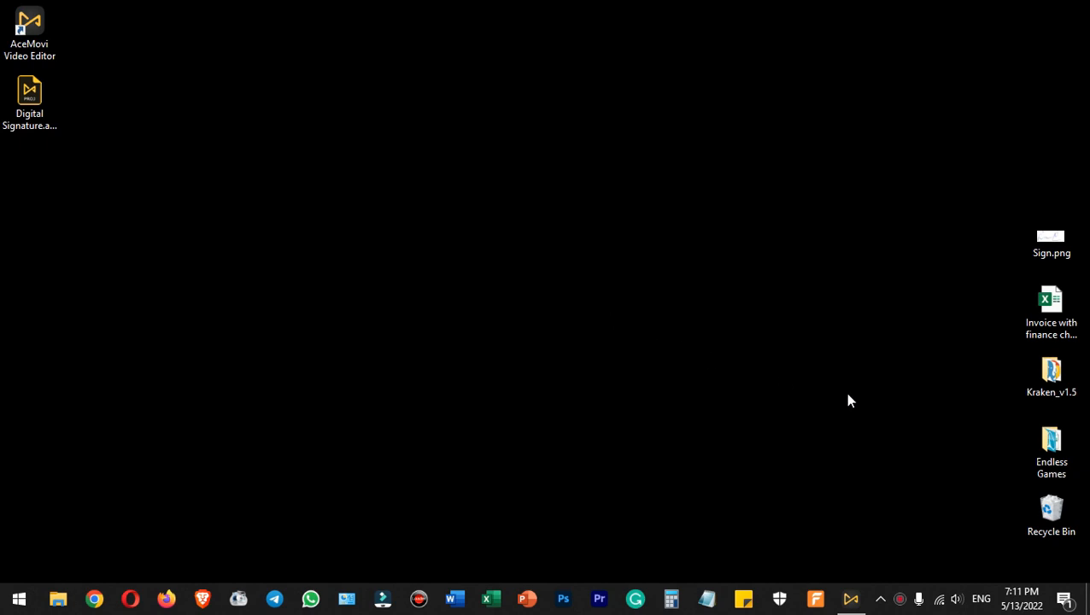
- Bring up the recorder's floating toolbar from the hidden tray icons and minimize it again while recording continues
left_click(900, 599)
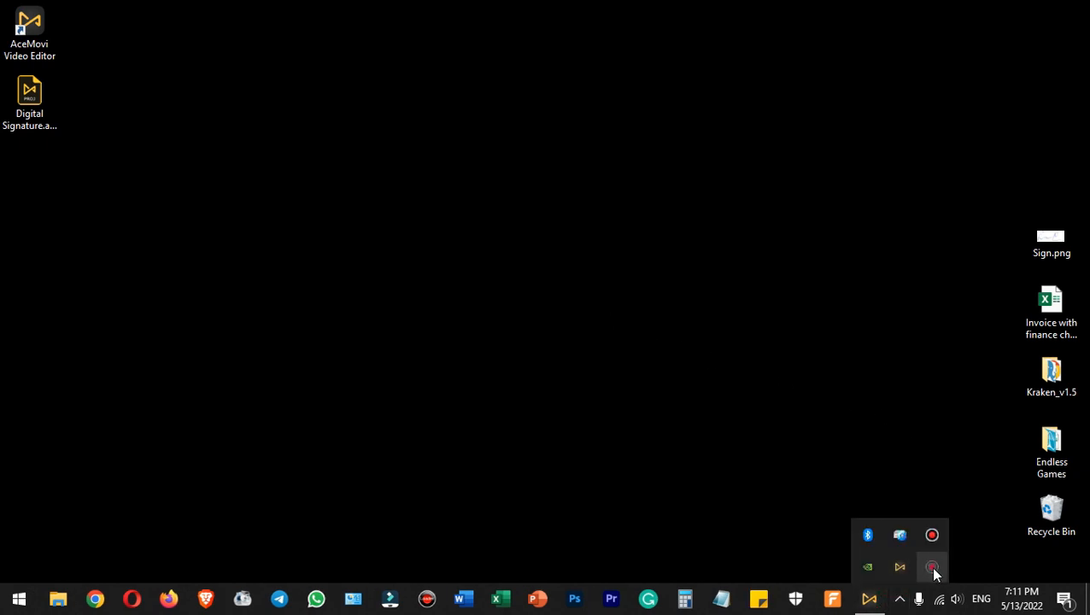
left_click(932, 568)
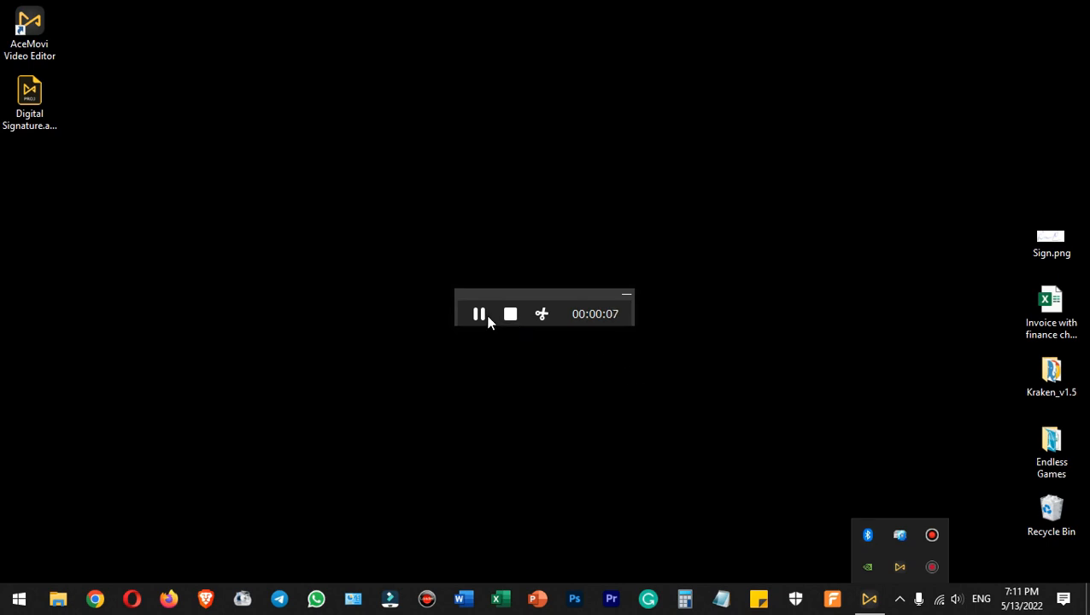
left_click(627, 295)
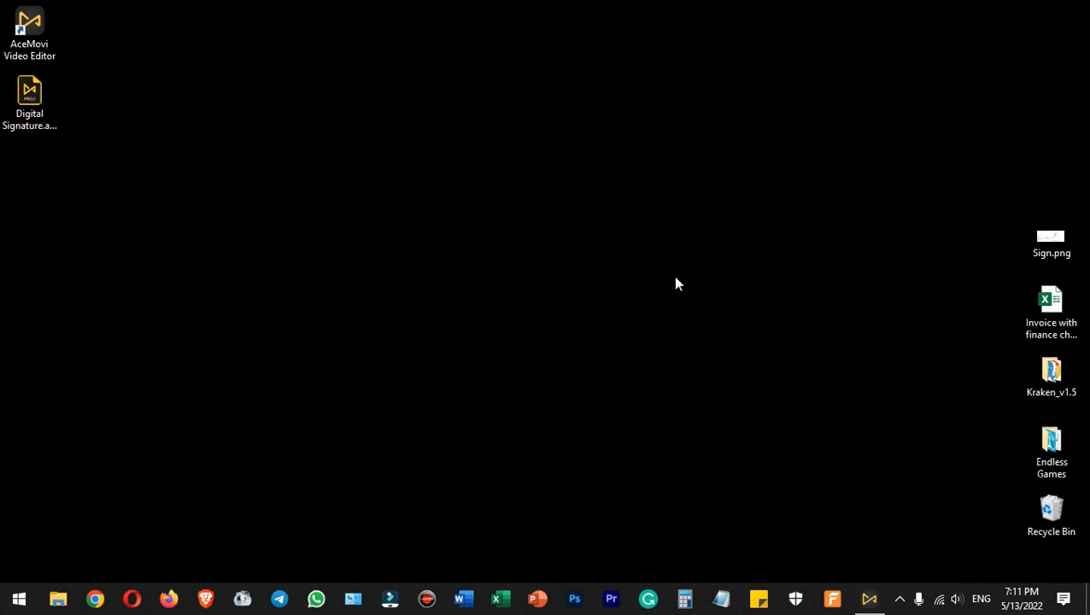
- Open the Invoice with finance charge workbook from the desktop in Excel during the recording, and close it
left_click(1056, 310)
double_click(1051, 304)
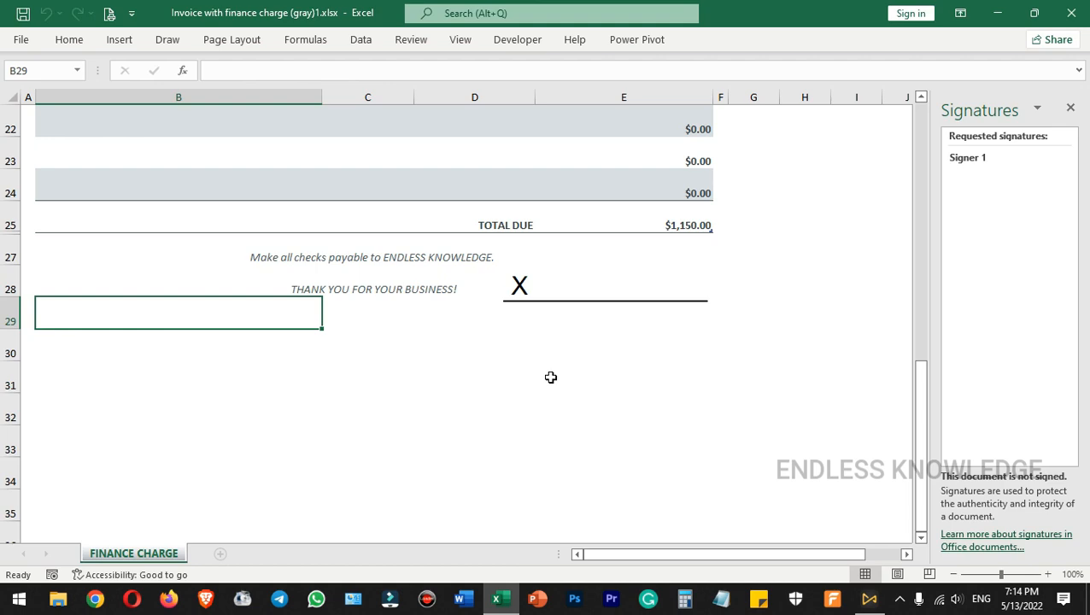
left_click(1069, 16)
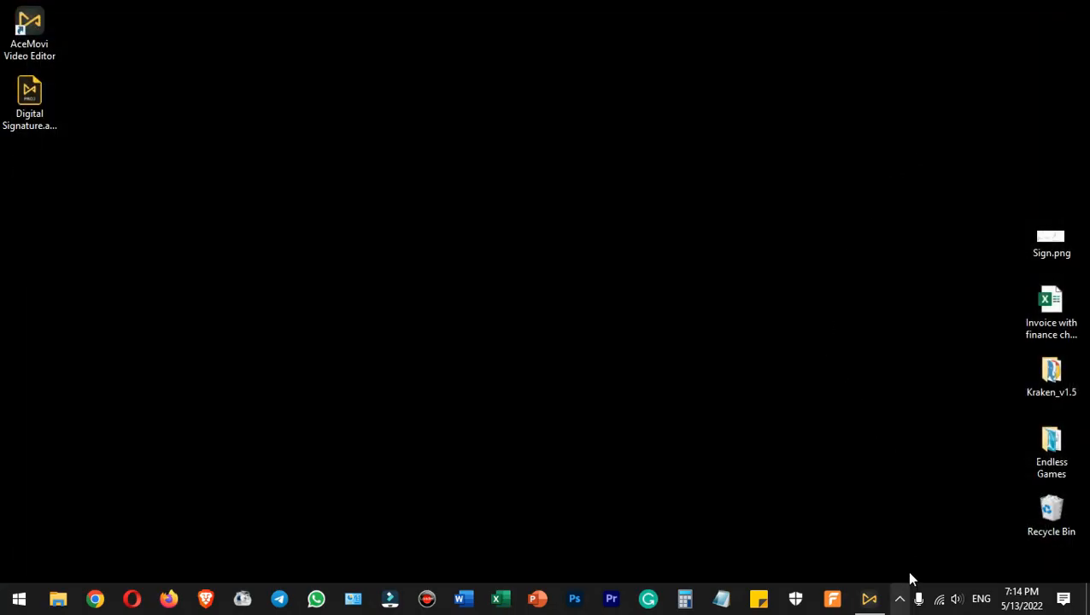
- Restore the recorder's floating toolbar from the hidden tray icons and stop the screen recording
left_click(901, 600)
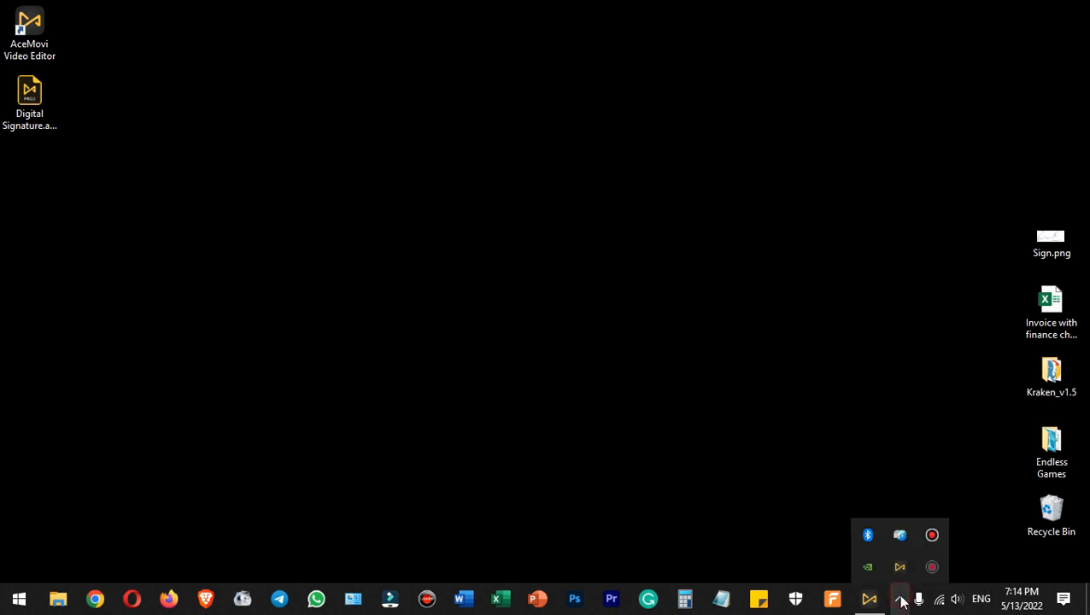
left_click(930, 567)
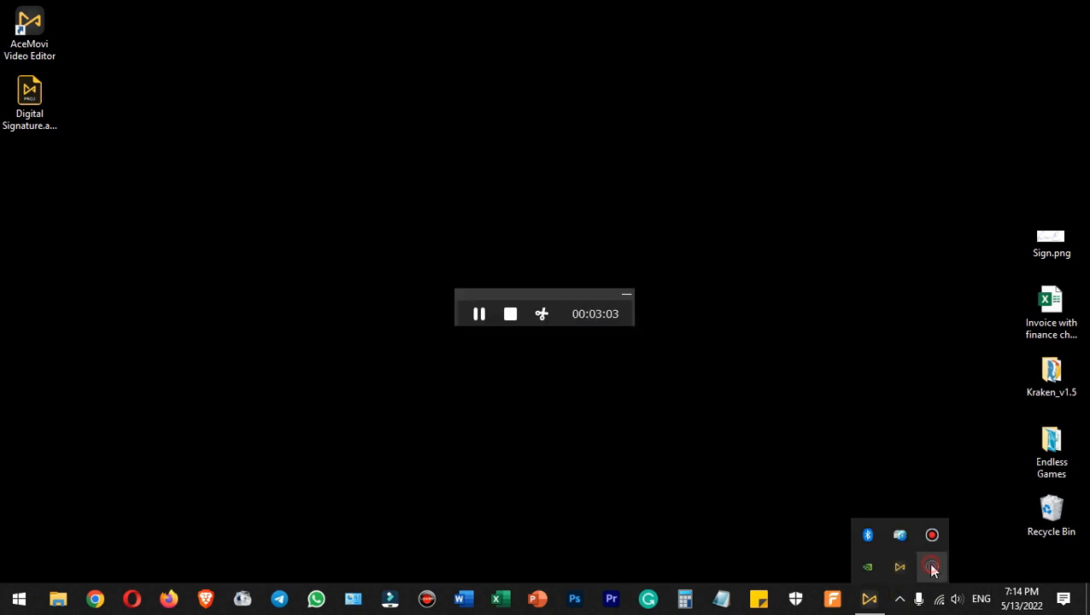
left_click(511, 314)
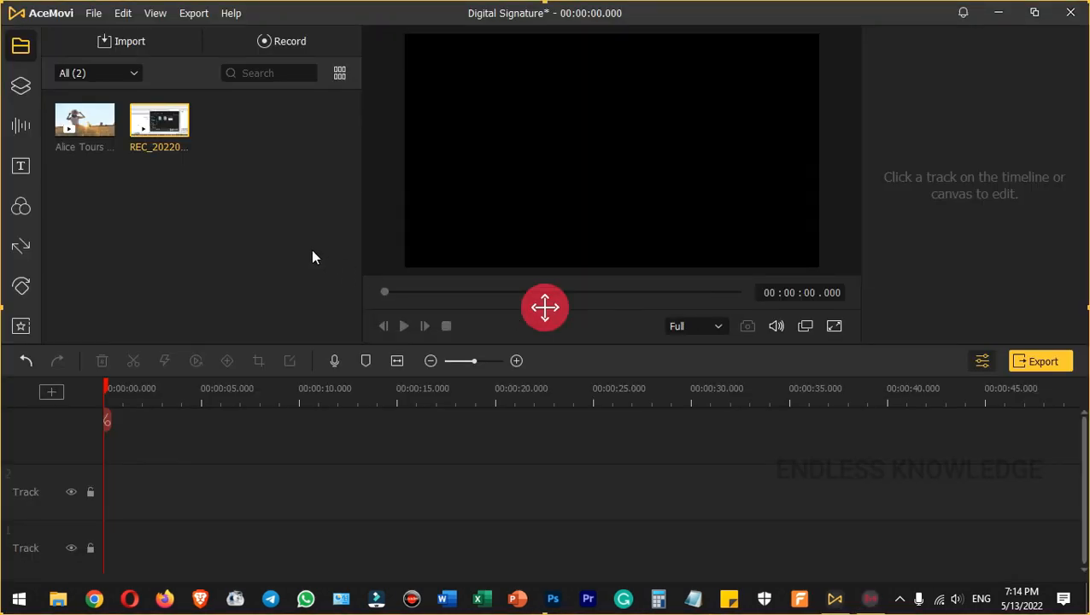
- Place the new screen recording at the start of track 2 and close the AceMovi Recorder window
mouse_move(159, 130)
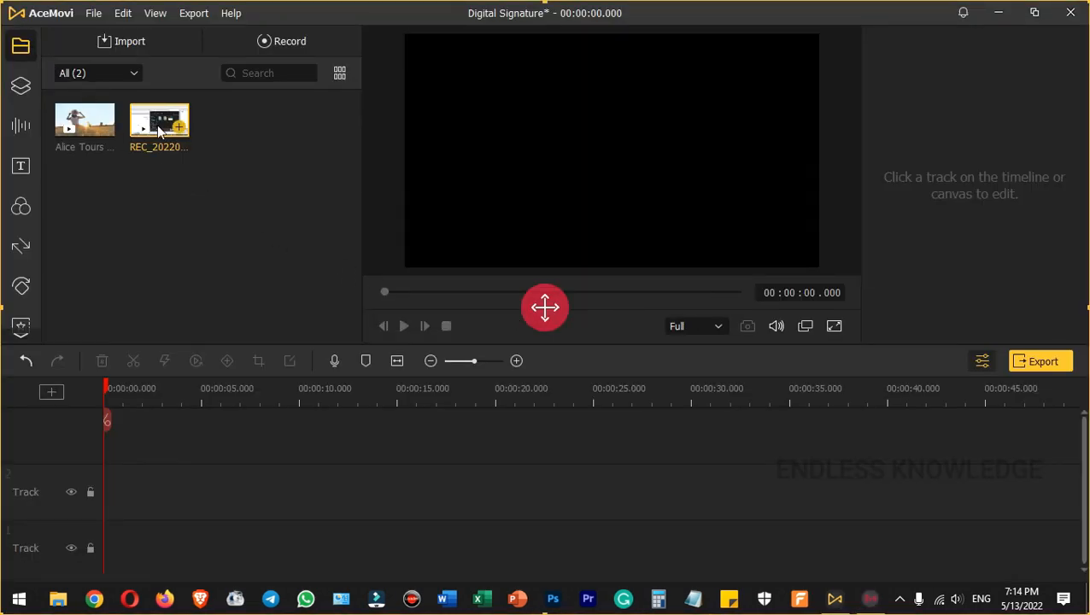
left_click_drag(158, 124, 106, 495)
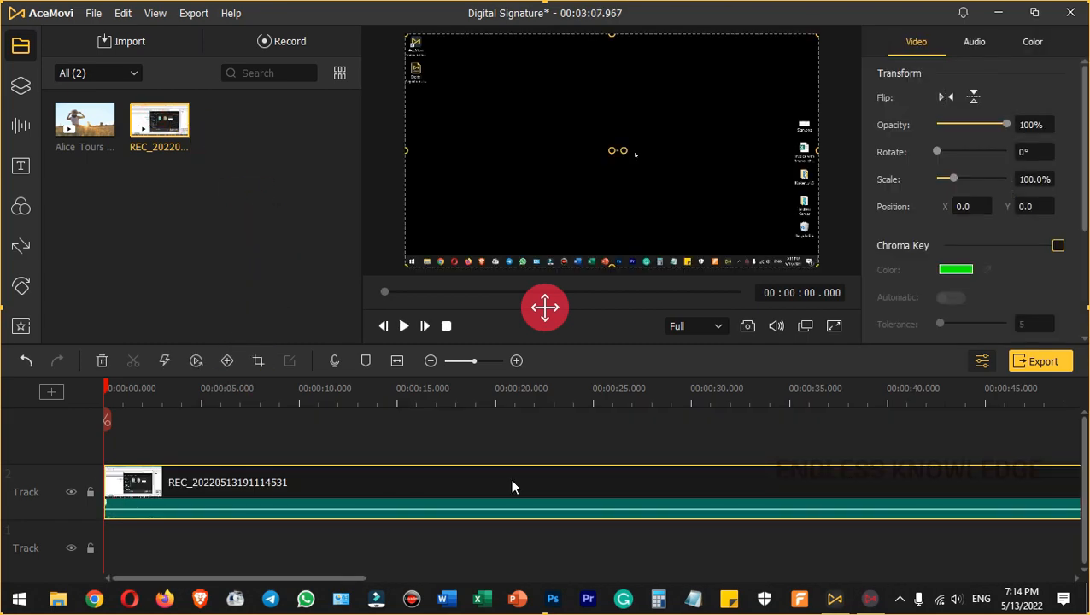
left_click(870, 598)
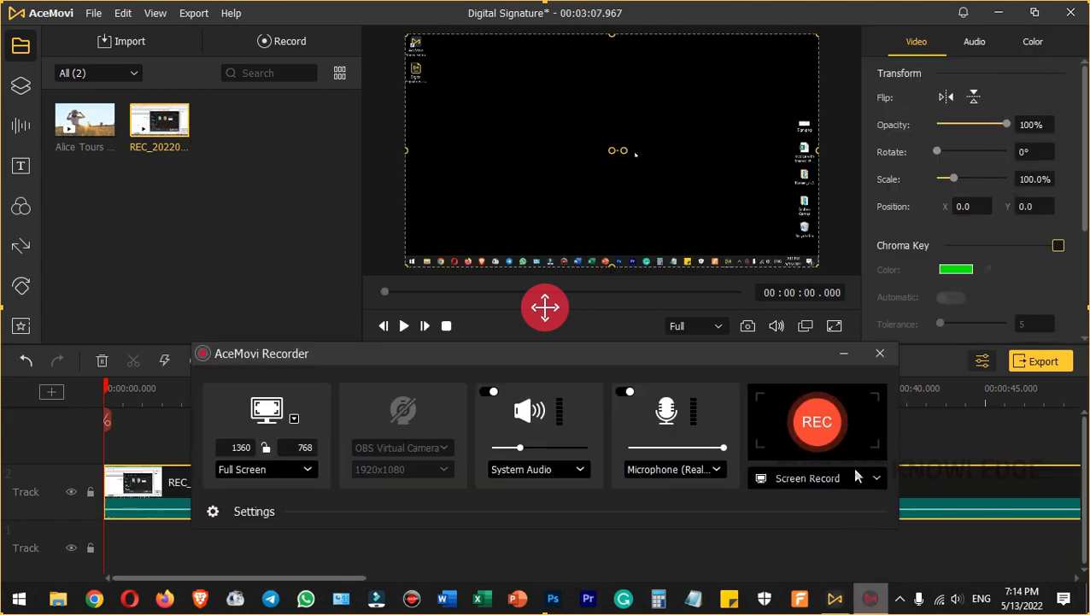
left_click(880, 353)
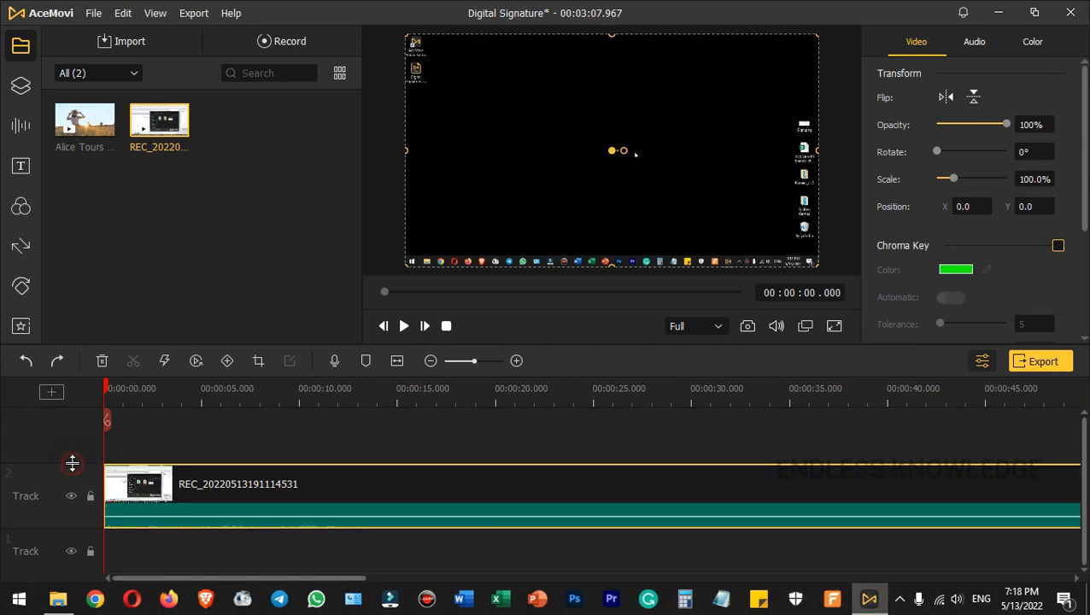
- Increase the height of track 2, scrub through the recording, and fit the whole clip to the timeline's width
left_click_drag(71, 462, 72, 438)
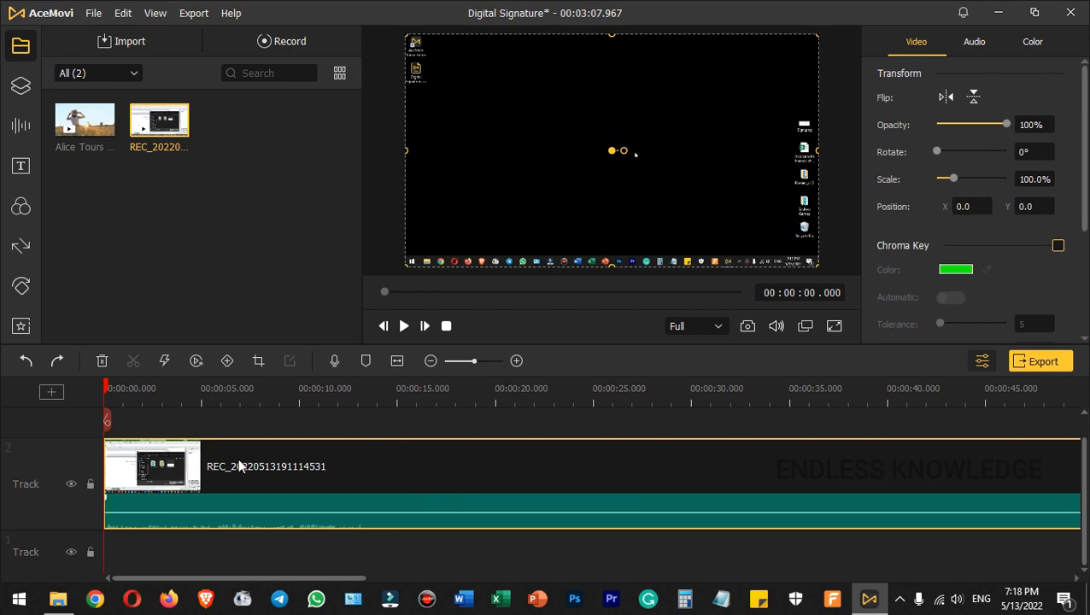
left_click(155, 394)
left_click_drag(156, 382, 688, 389)
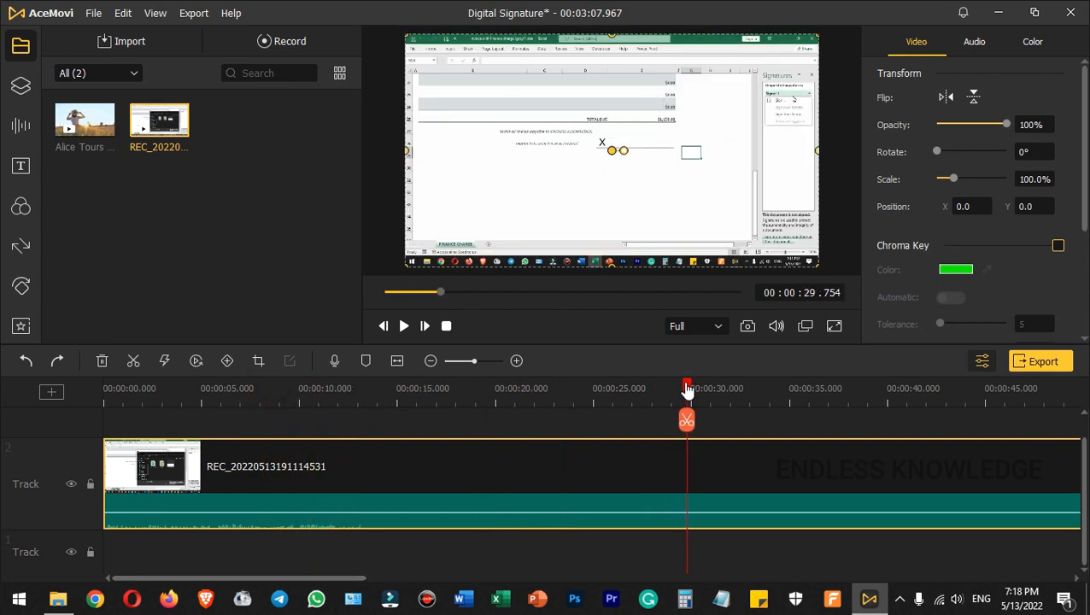
left_click(399, 362)
- Split the recording at 00:01:27.174, delete the first part, and move the remaining part to the timeline's start
left_click_drag(257, 417, 548, 417)
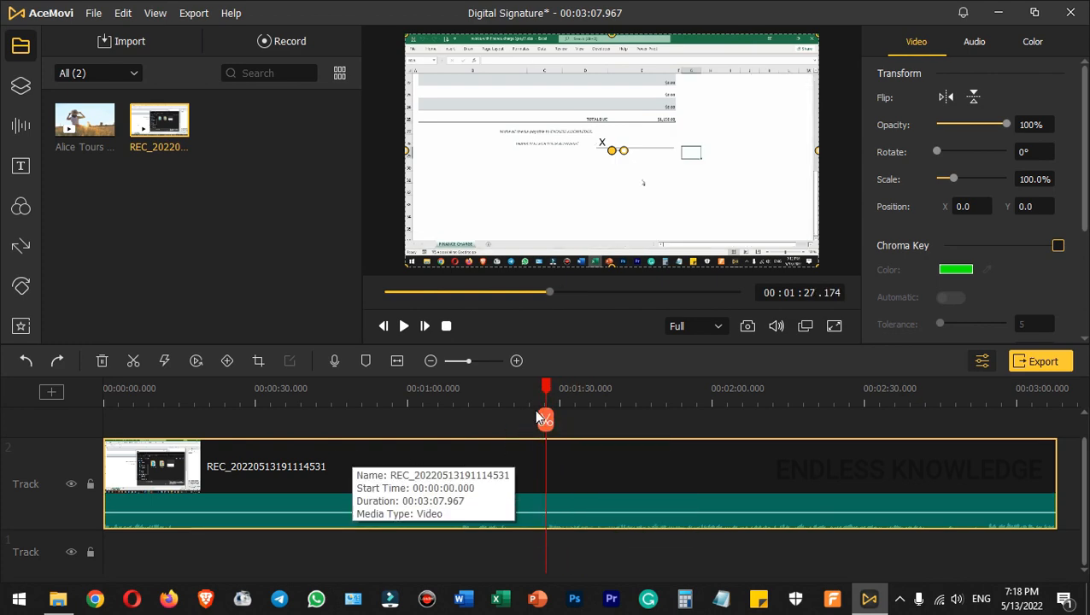
left_click(544, 419)
left_click(497, 465)
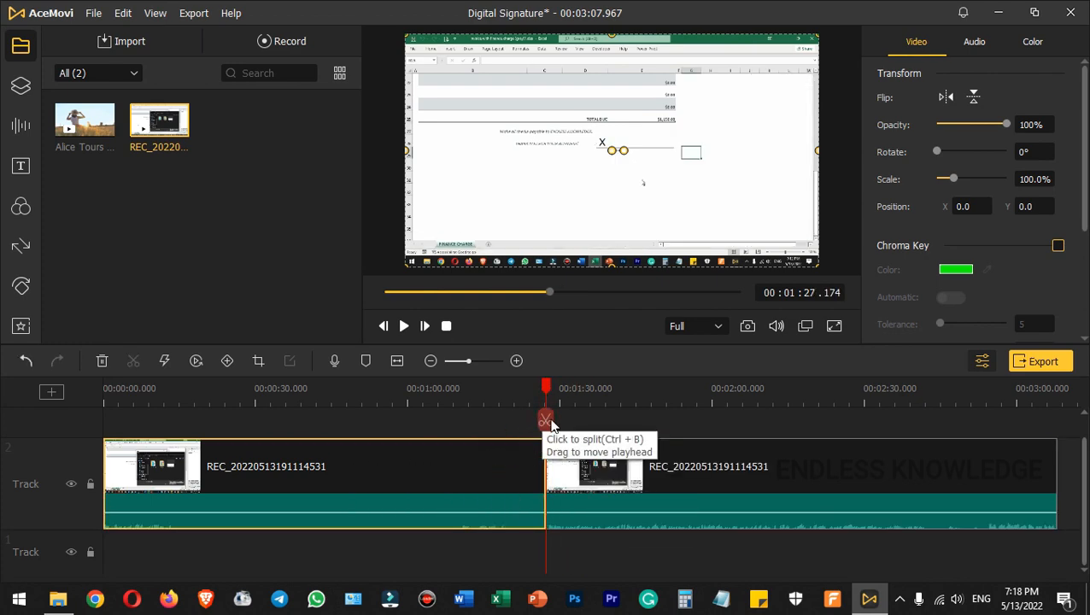
key("Delete")
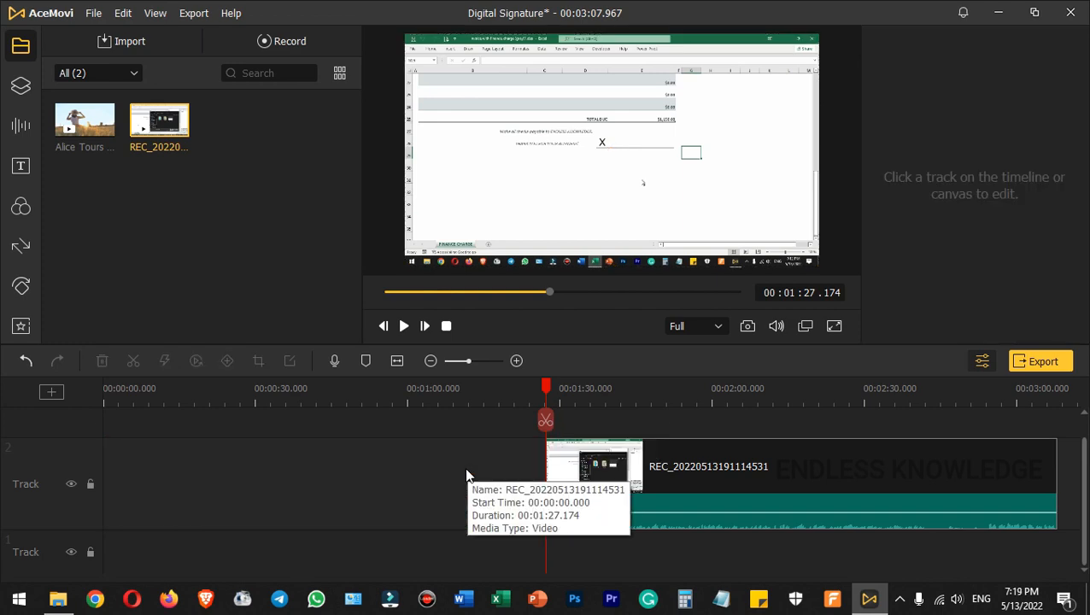
left_click_drag(808, 472, 360, 469)
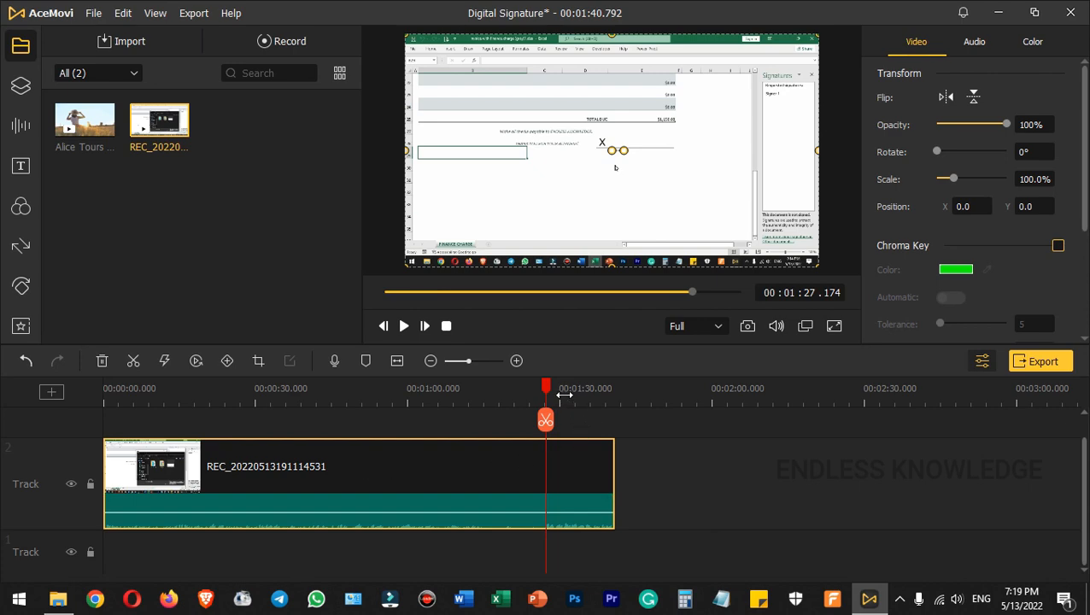
- Split the clip at 00:01:30.016 and delete the part after the cut
mouse_move(547, 391)
left_mouse_down()
mouse_move(602, 400)
mouse_move(564, 393)
left_mouse_up()
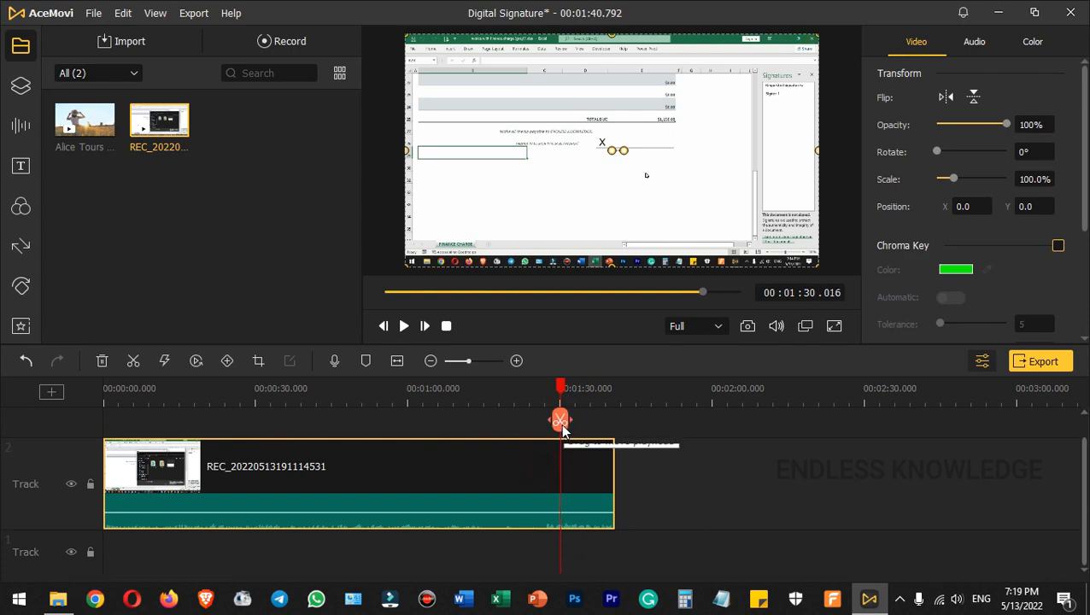
left_click(560, 421)
key("Delete")
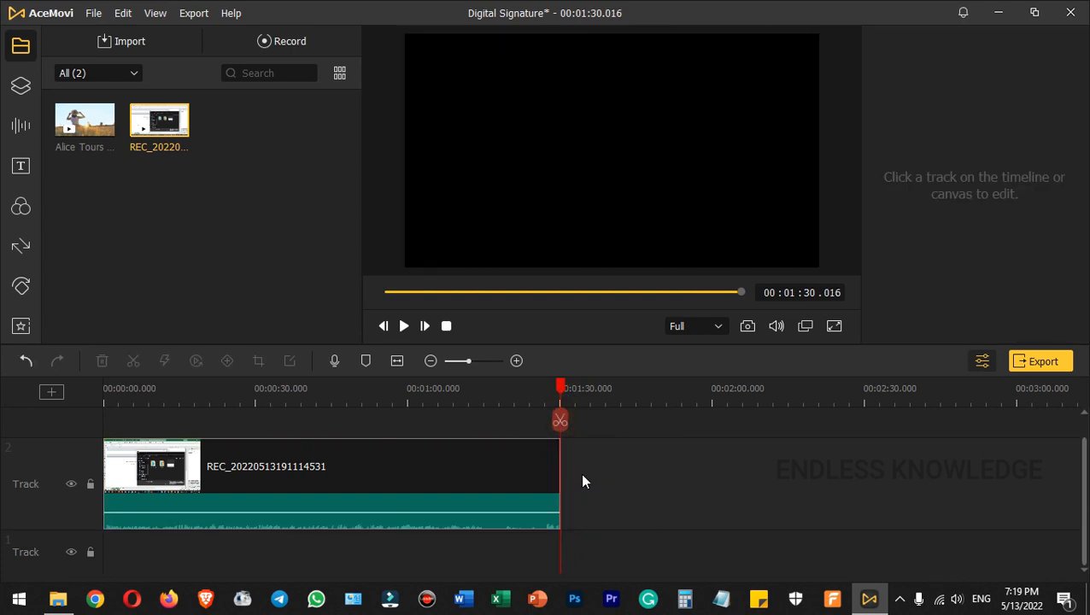
- Play a short stretch of the trimmed clip from about 31 seconds to check its sound
left_click(261, 394)
key("space")
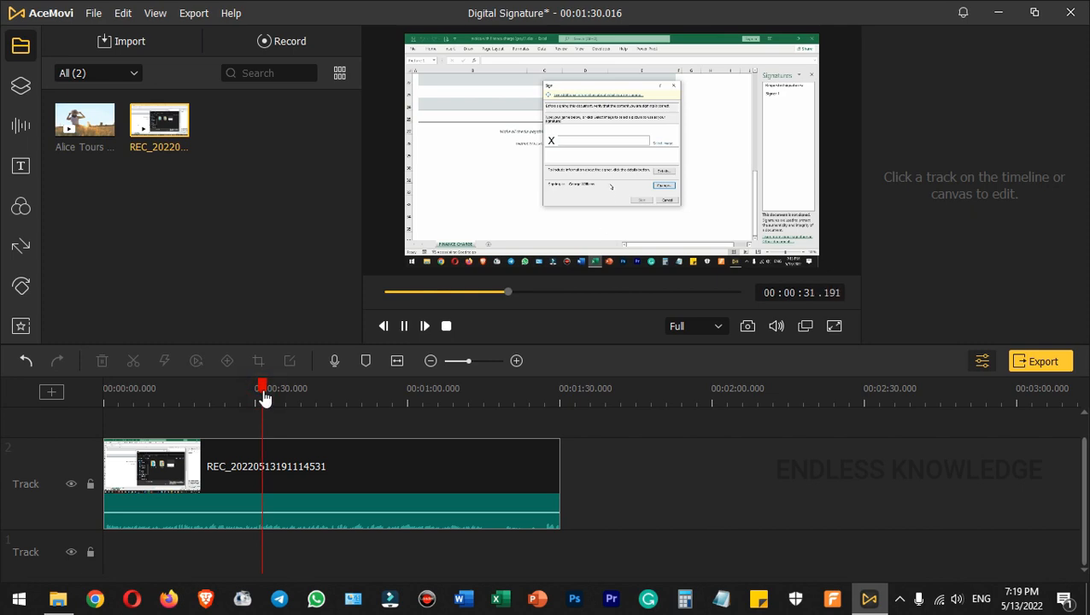
key("space")
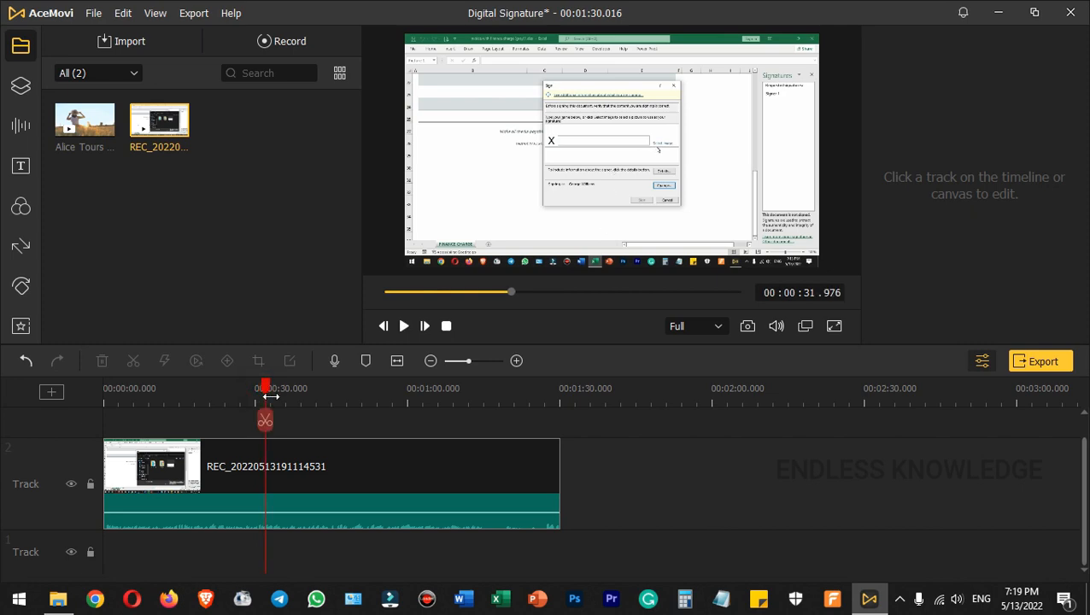
- Select the recording on track 2 and set its audio volume to 150
left_click(280, 469)
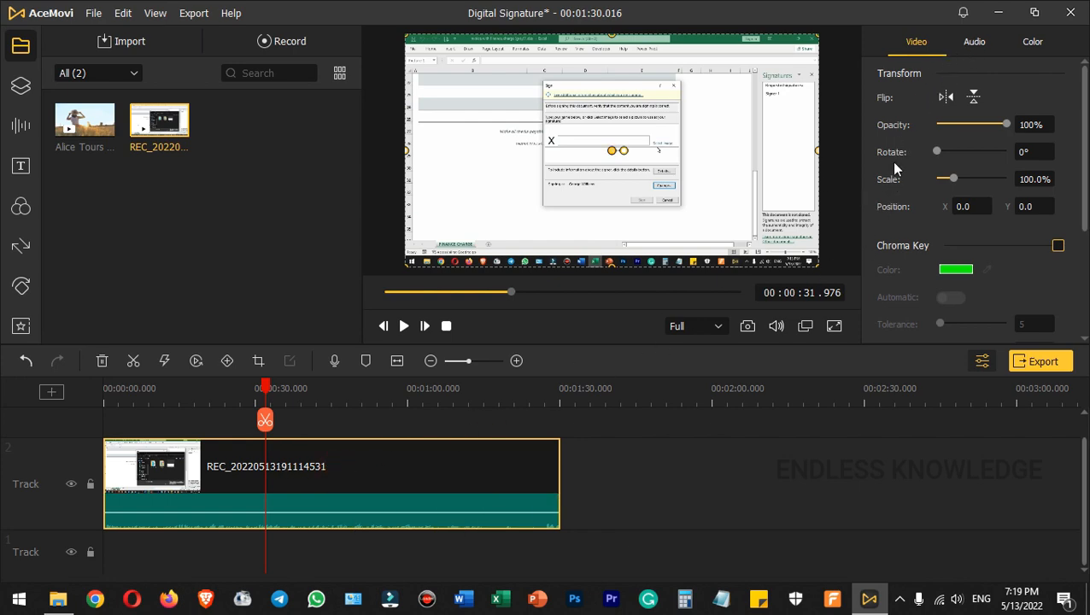
left_click(979, 42)
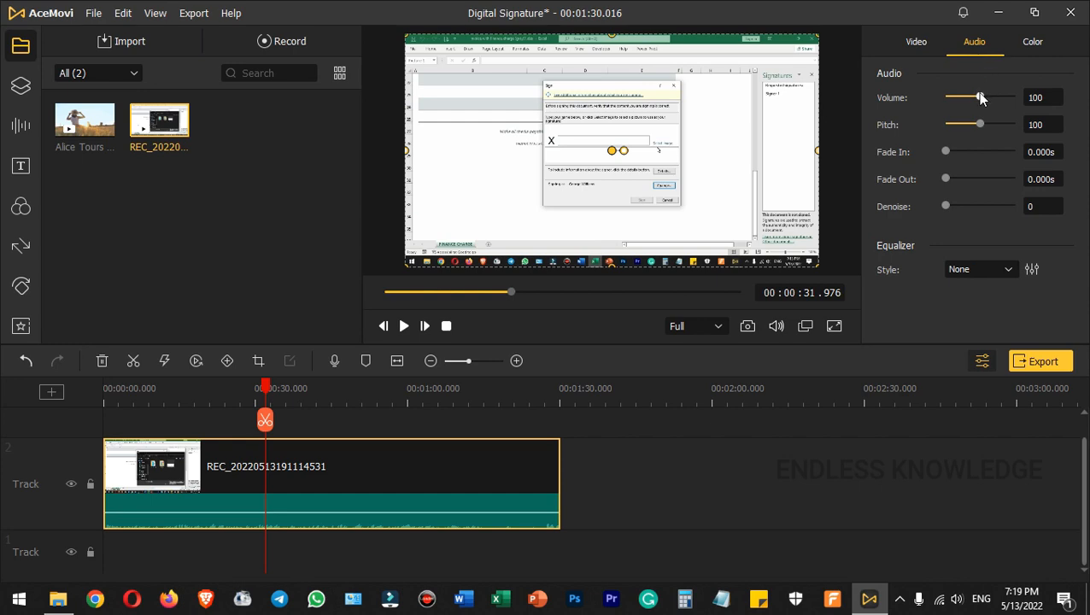
left_click_drag(1052, 100, 1023, 101)
type("150")
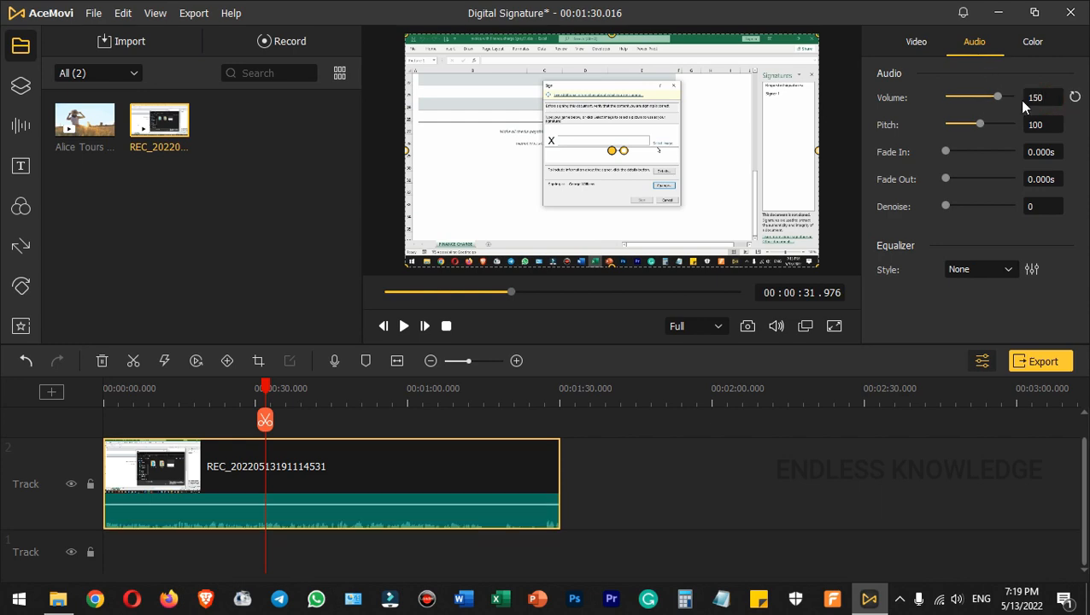
- Try adjusting the clip's volume with the slider and its volume line, and set the volume back to 150
left_click(1004, 107)
mouse_move(290, 504)
left_mouse_down()
mouse_move(295, 512)
mouse_move(300, 503)
left_mouse_up()
left_click_drag(1051, 99, 1015, 97)
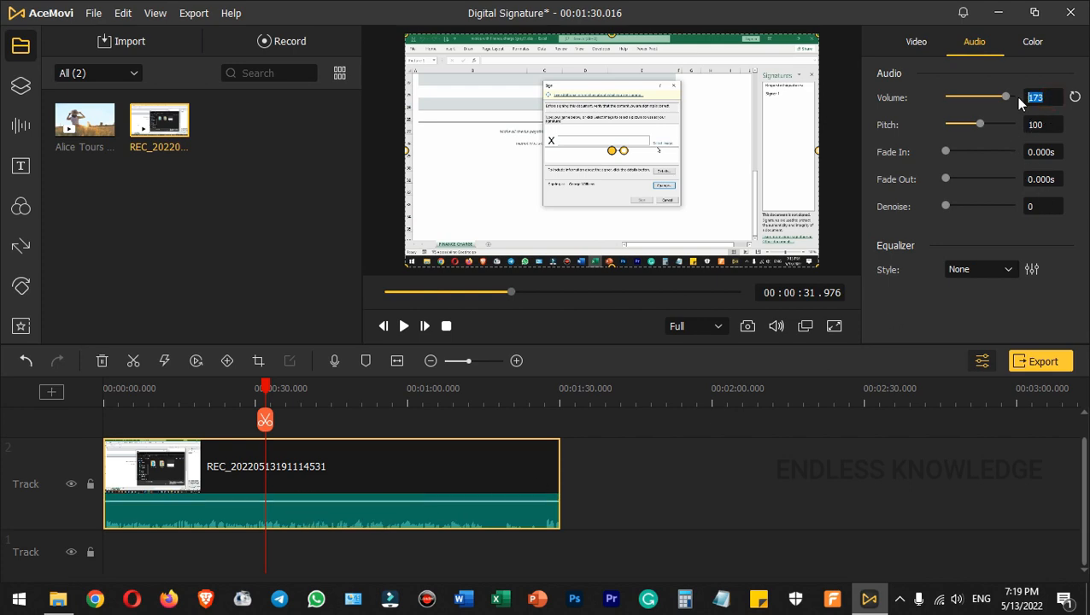
type("150")
key("Return")
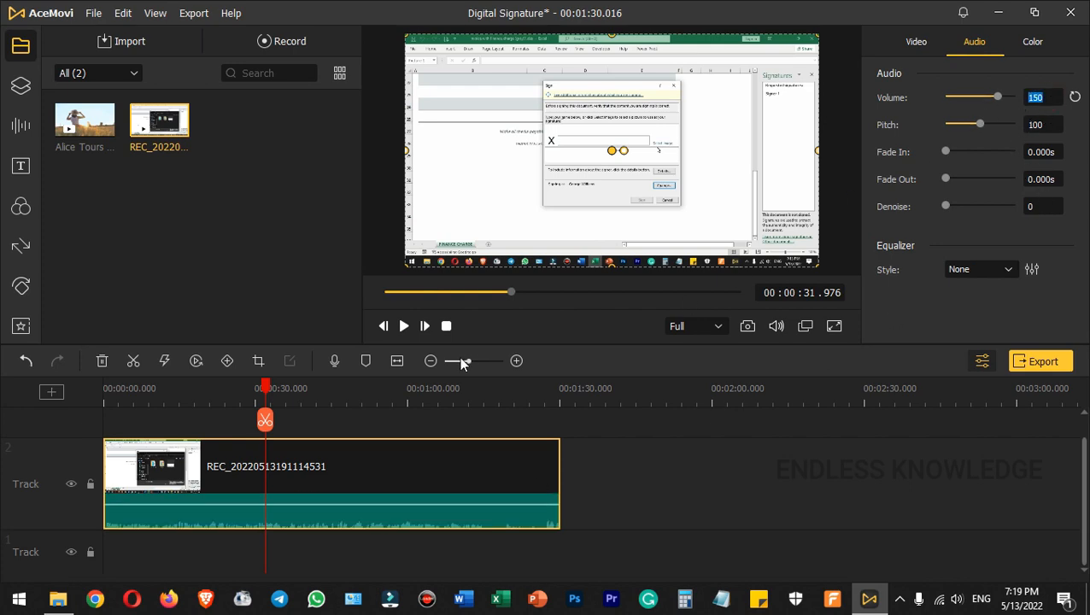
- Play the clip briefly from about 36 seconds to check the adjusted volume
left_click(286, 393)
key("space")
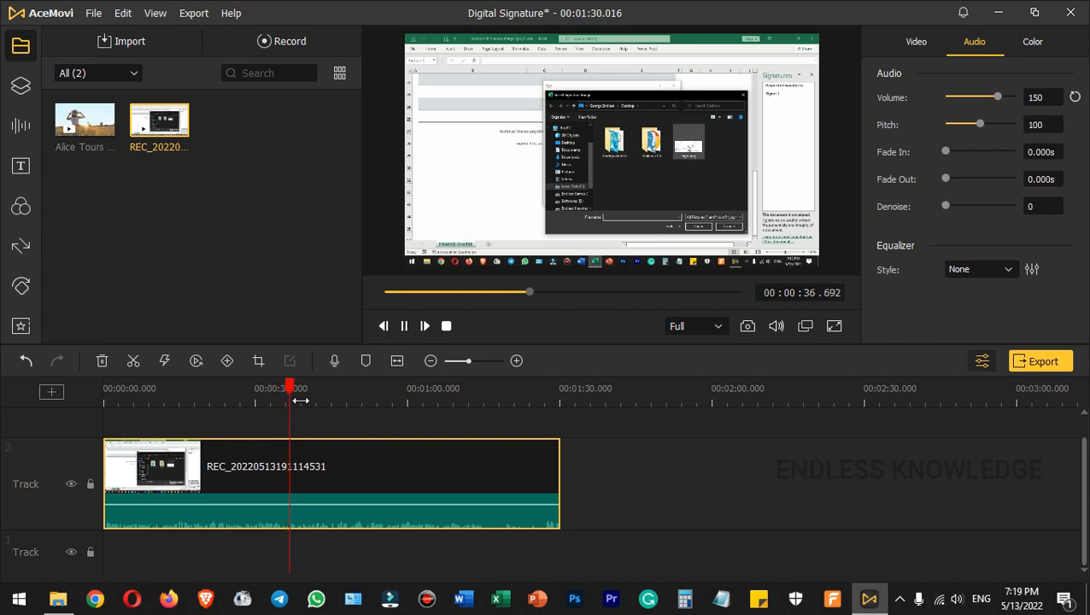
key("space")
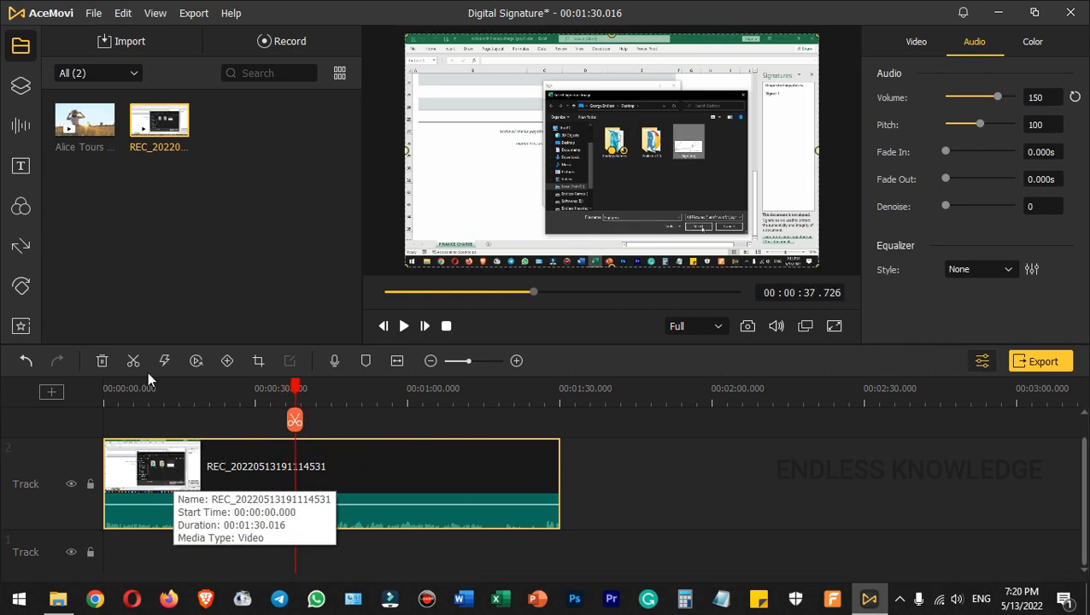
- Filter the text templates to Openers and place Opener 1 at the start of track 2, ahead of the recording
left_click(23, 171)
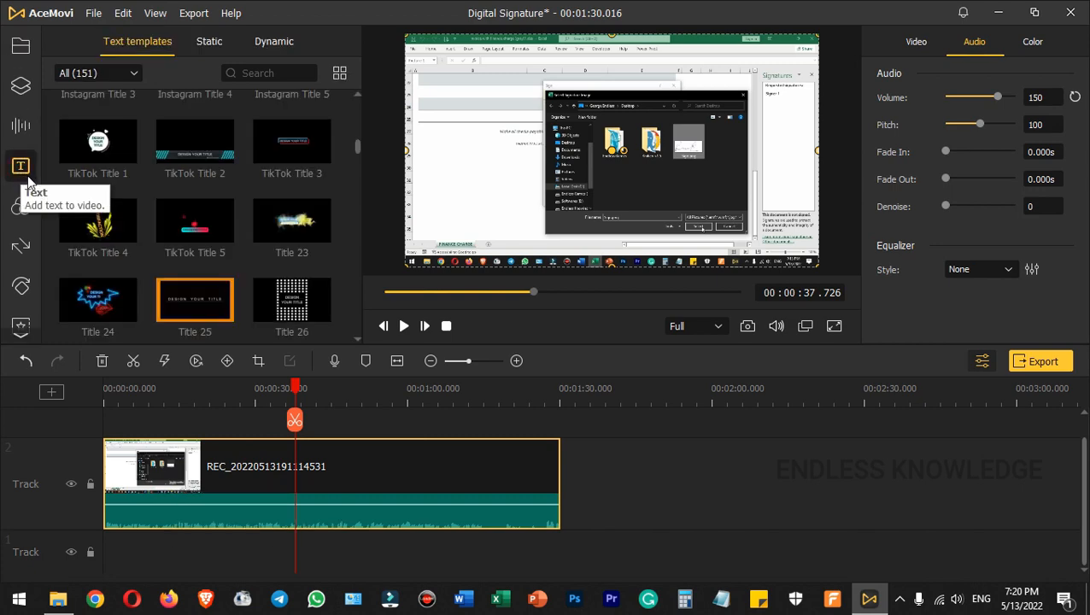
scroll(202, 230, "down", 1)
scroll(252, 254, "up", 1)
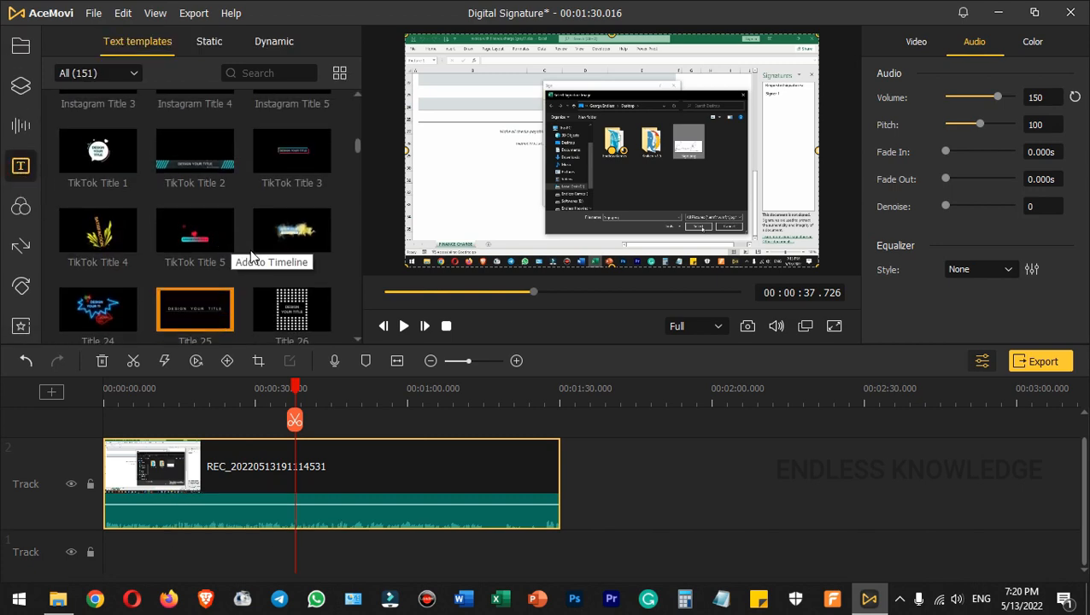
scroll(252, 254, "down", 3)
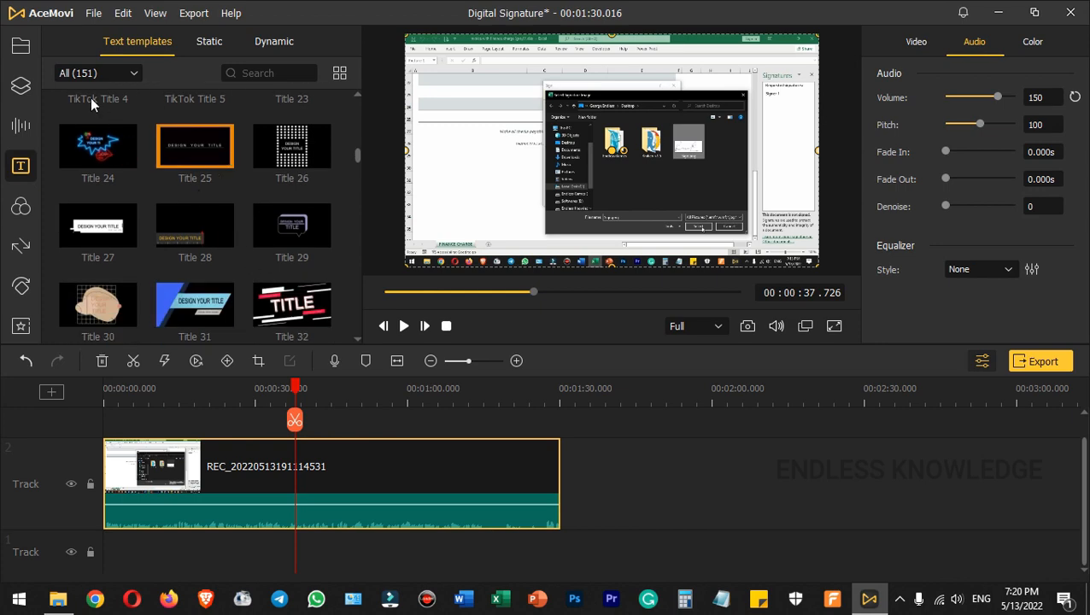
left_click(124, 75)
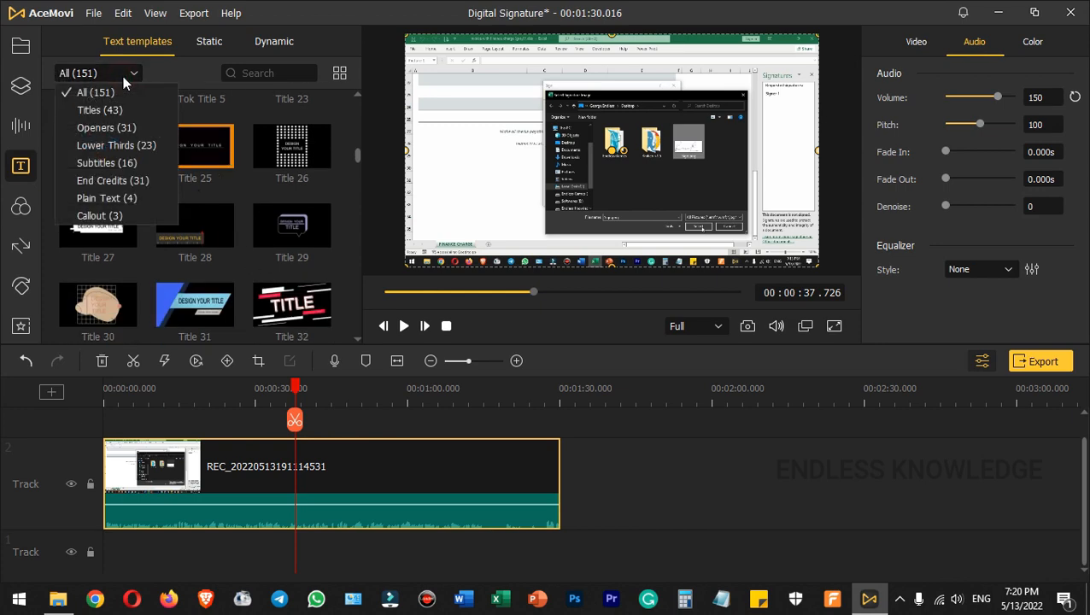
left_click(109, 126)
scroll(204, 283, "up", 7)
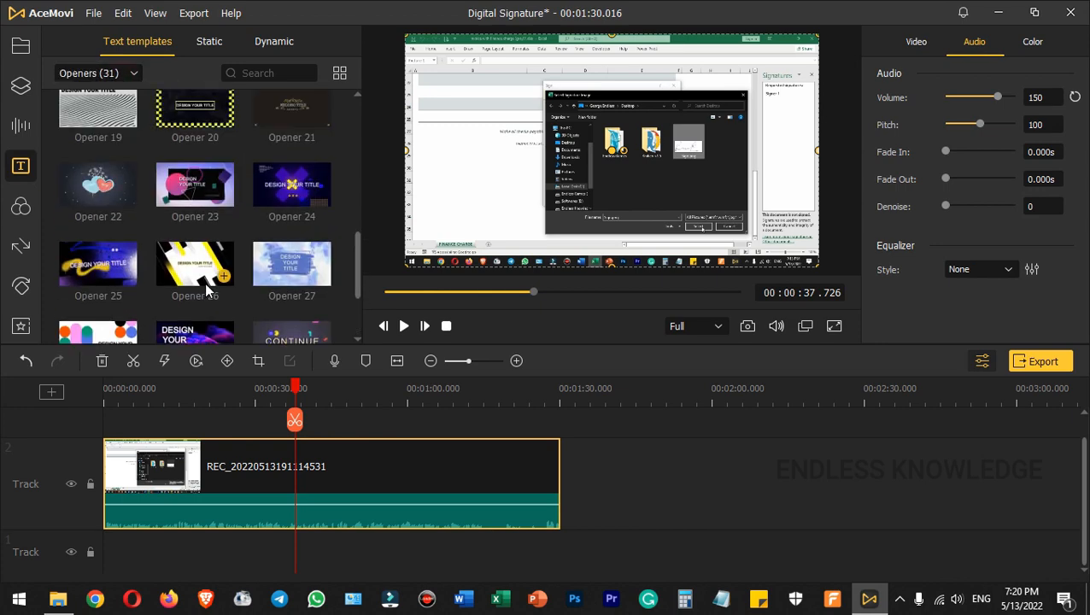
scroll(211, 291, "up", 4)
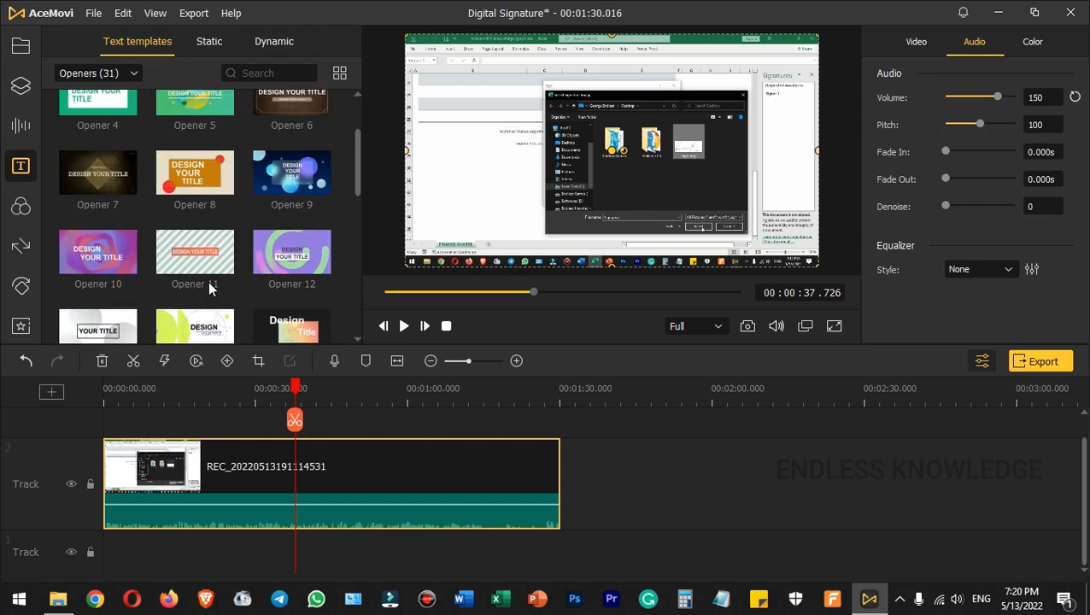
mouse_move(97, 130)
left_mouse_down()
mouse_move(149, 496)
mouse_move(98, 500)
left_mouse_up()
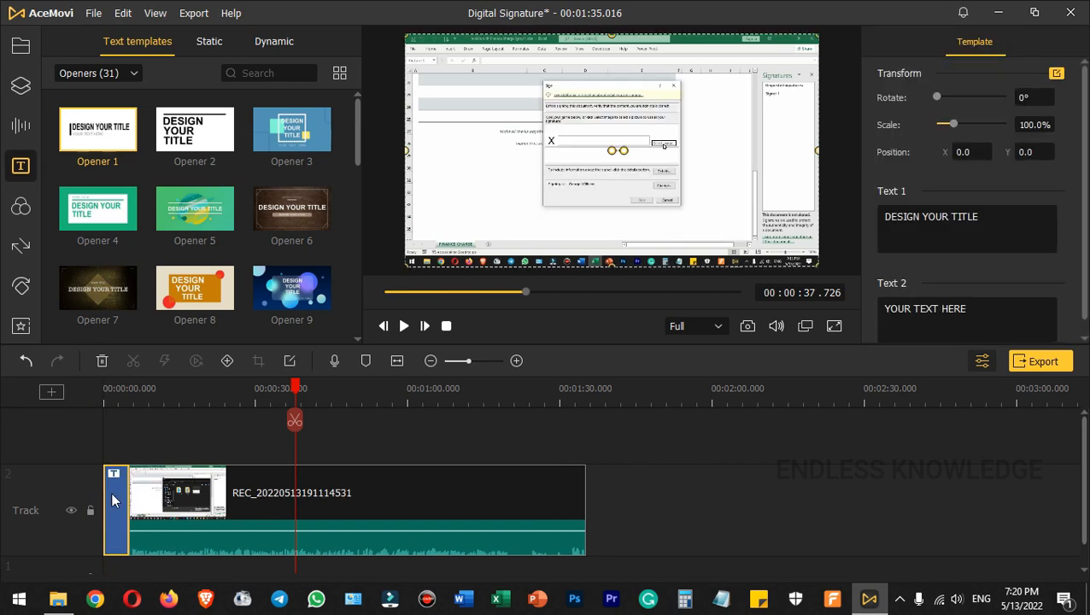
- Preview the opener title in full screen at about 2.5 seconds and return to the editor
left_click(127, 395)
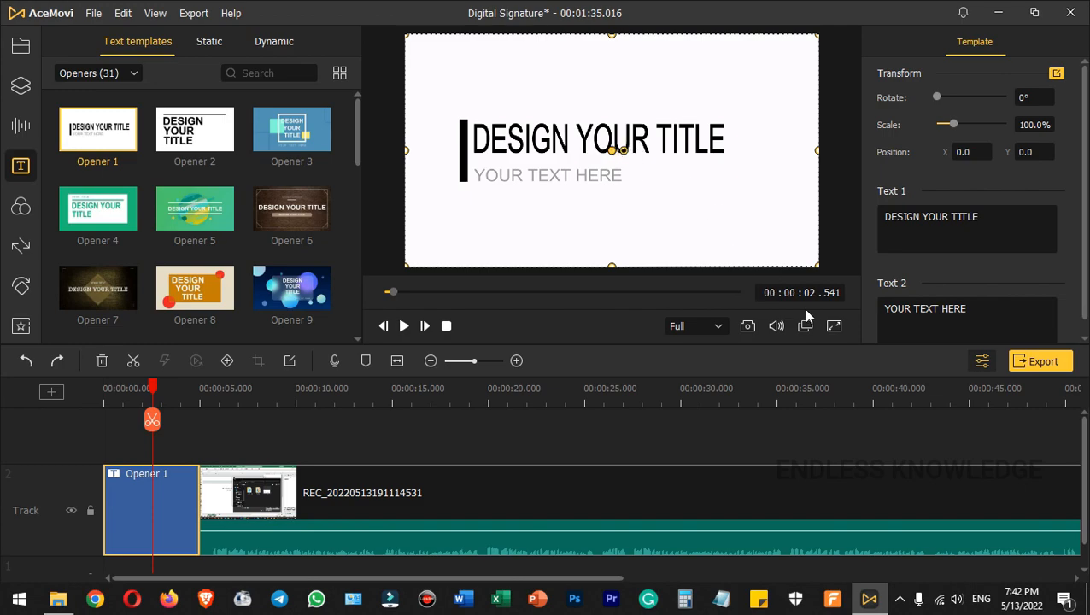
left_click(833, 325)
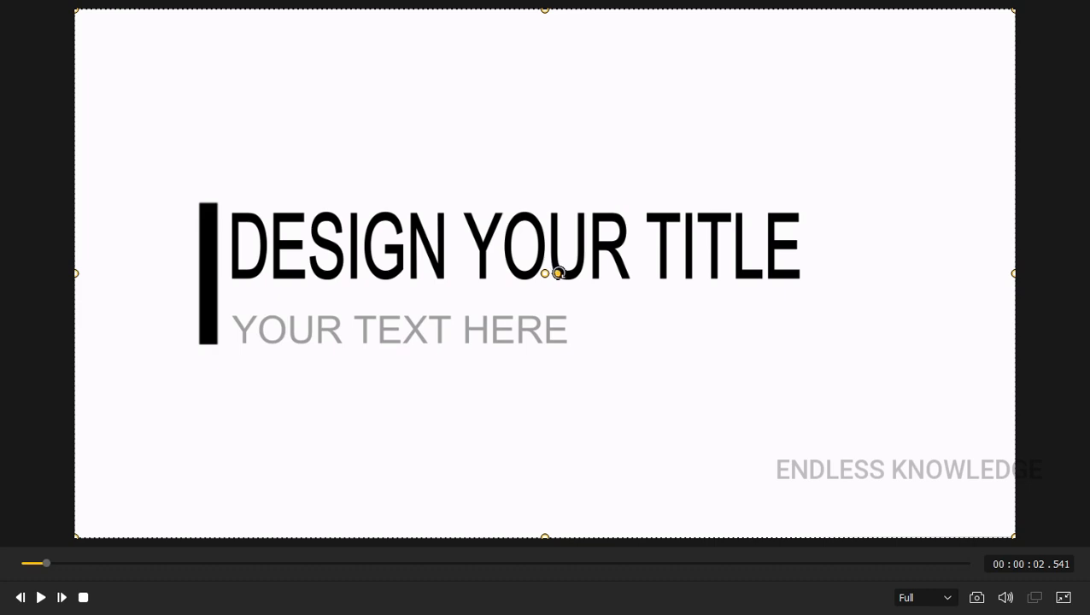
left_click_drag(558, 273, 590, 287)
left_click(1063, 597)
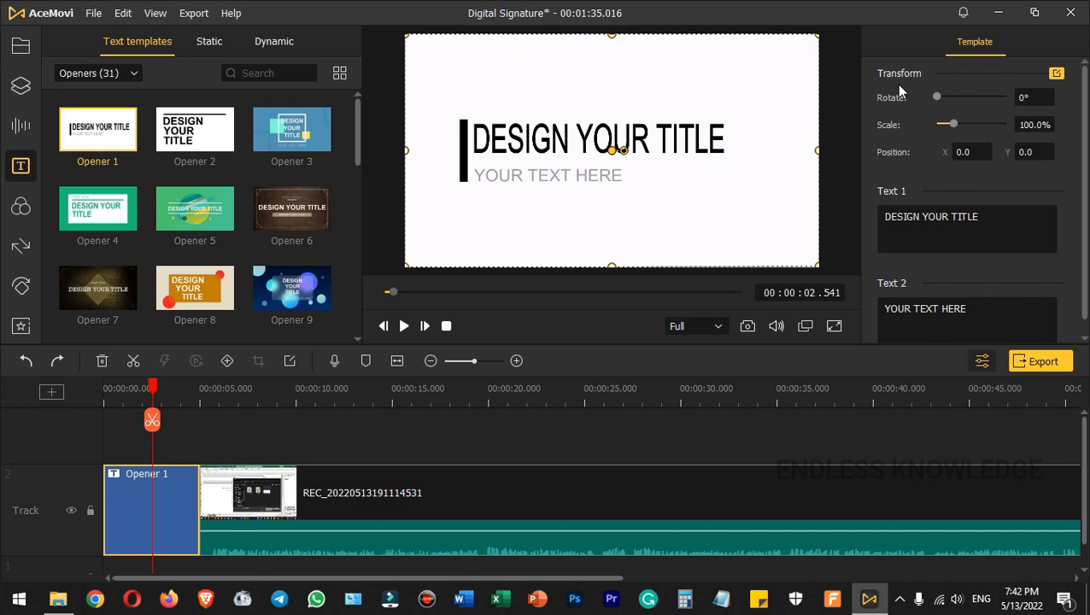
- Open the opener in Advanced Text Edit and replace its main title text with "Digital Signature"
scroll(1055, 291, "down", 1)
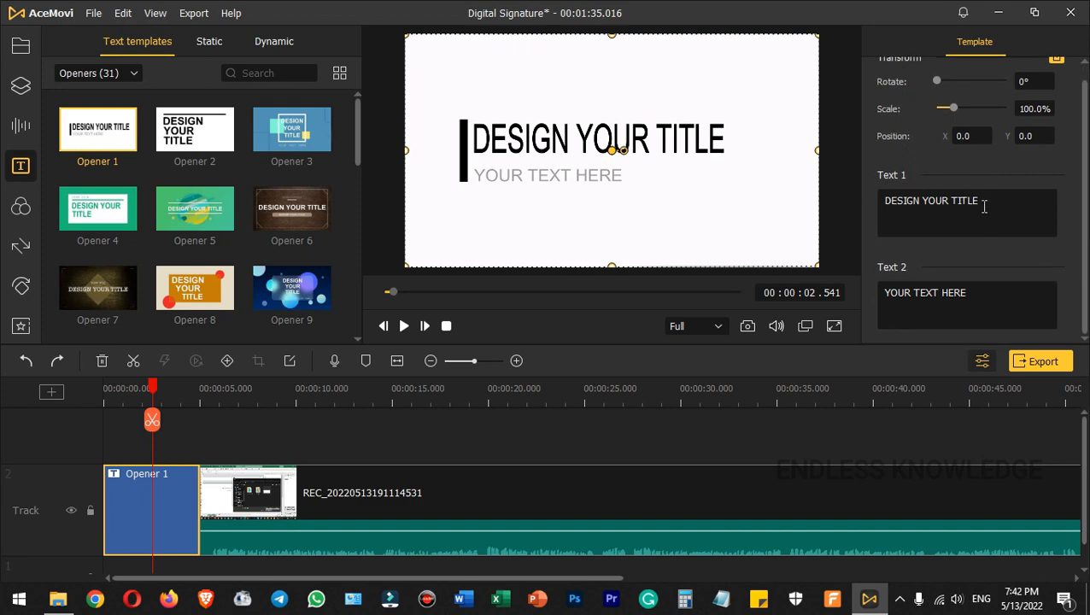
scroll(1060, 205, "up", 1)
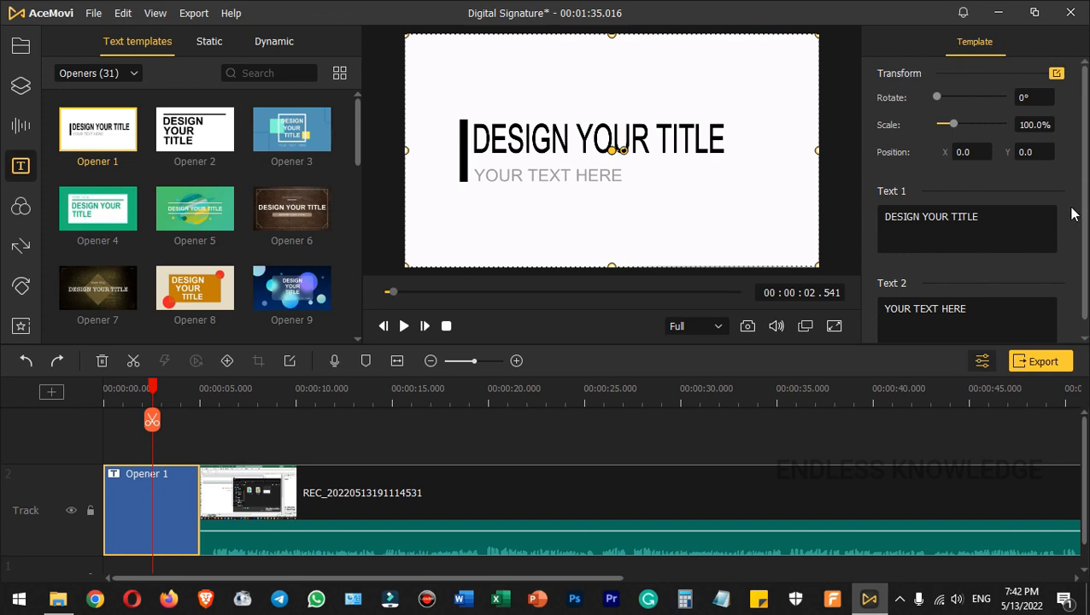
left_click(1057, 75)
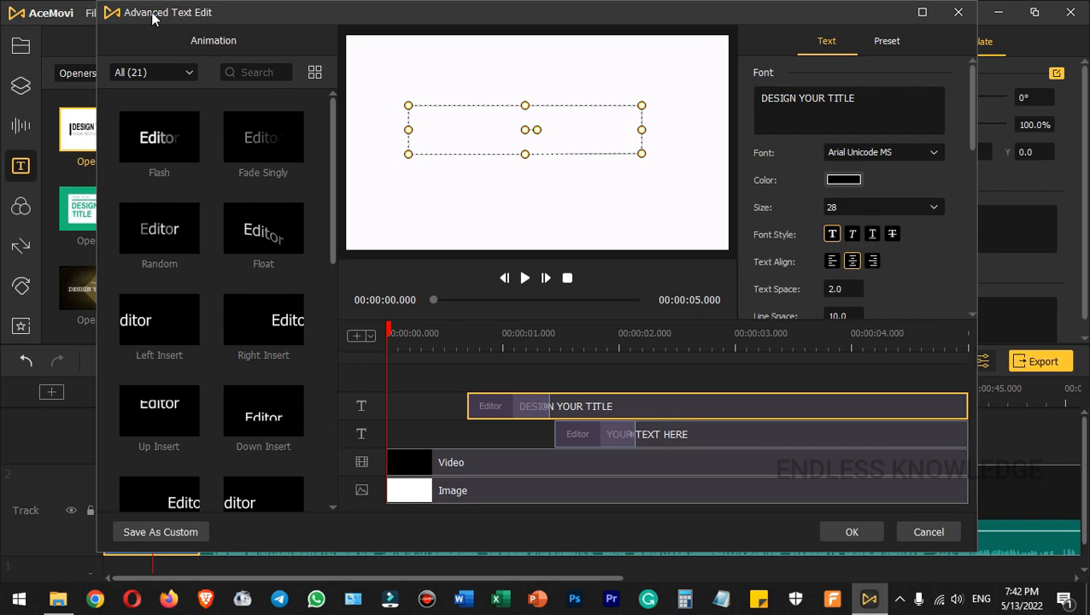
left_click(598, 346)
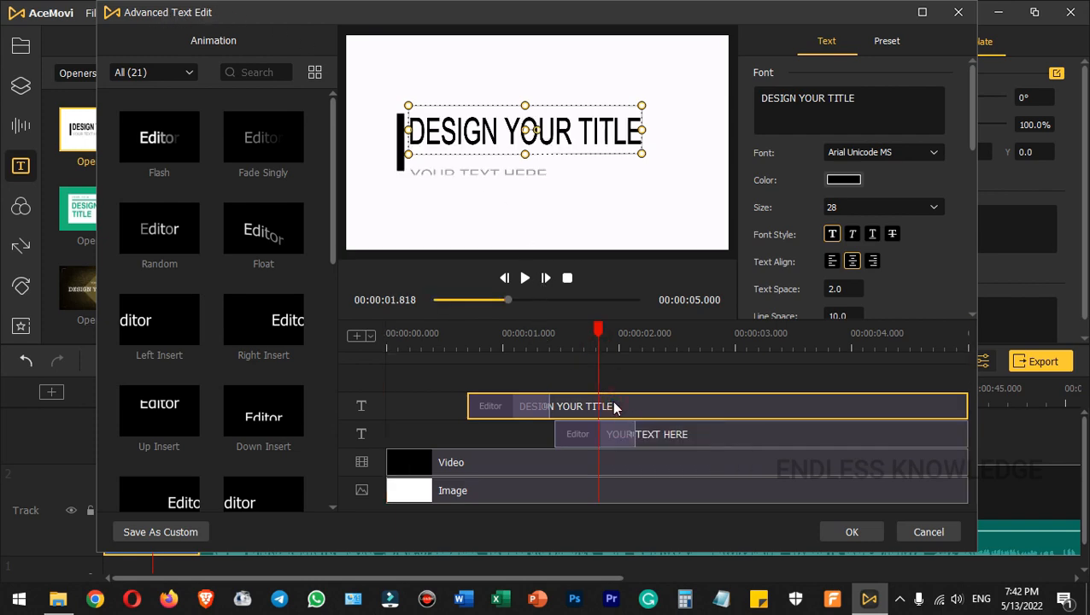
left_click_drag(882, 100, 746, 94)
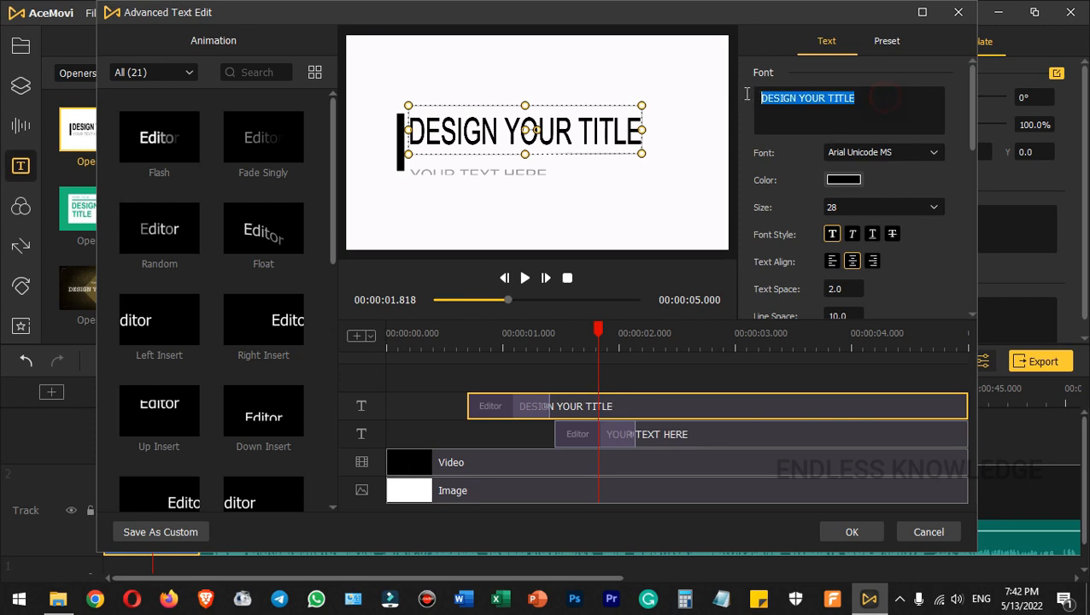
type("Di")
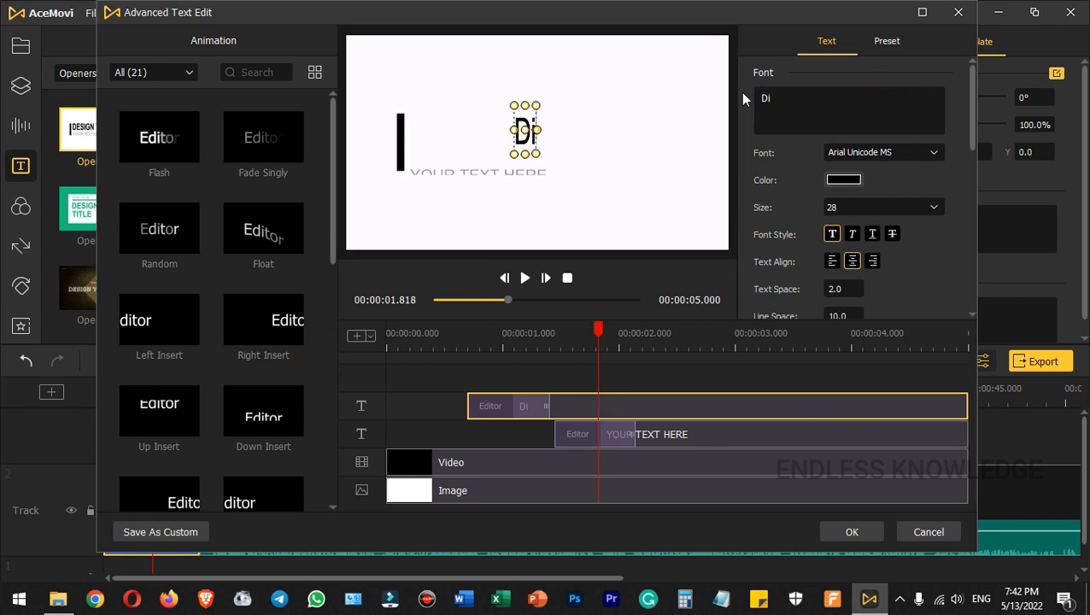
type("gital Signature")
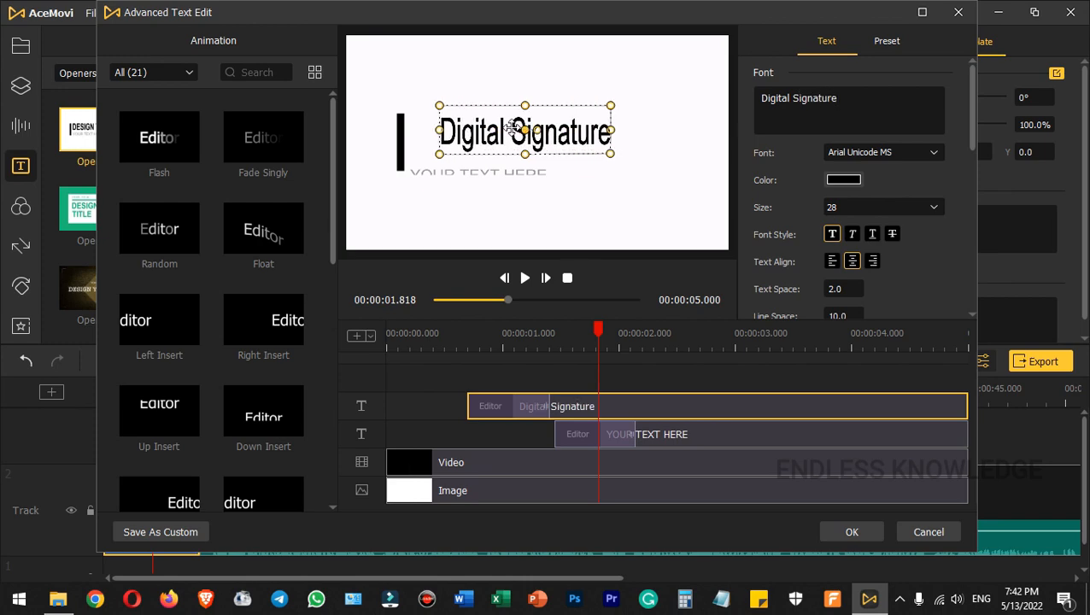
- Align the main title beside the black vertical bar and stretch it wider
left_click_drag(512, 128, 484, 130)
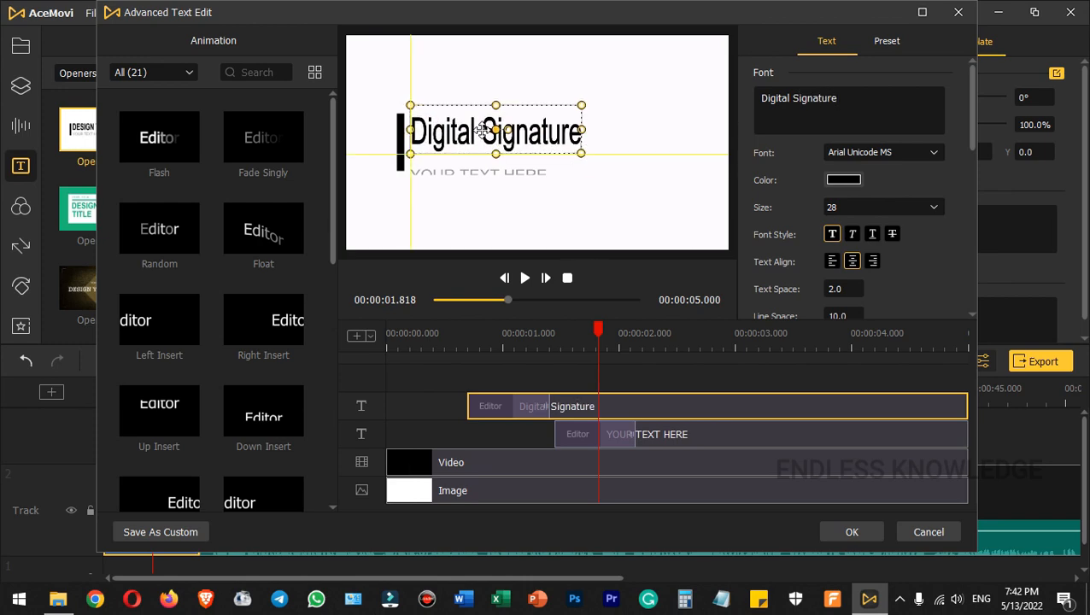
left_click_drag(581, 128, 649, 122)
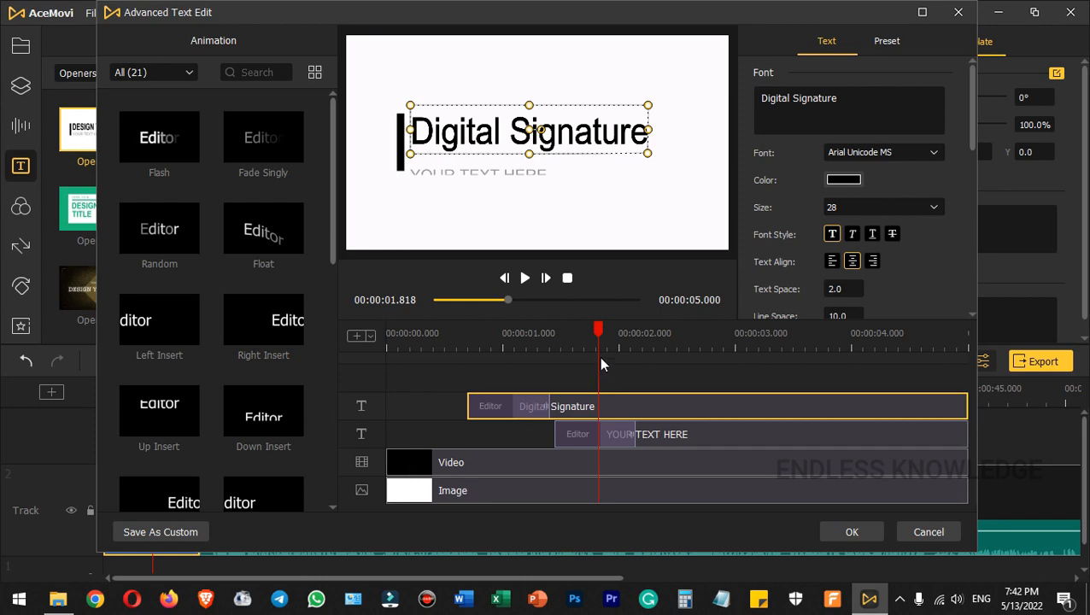
- Replace the subtitle text with "MS Excel" and align it beneath the start of the main title
left_click_drag(599, 340, 714, 346)
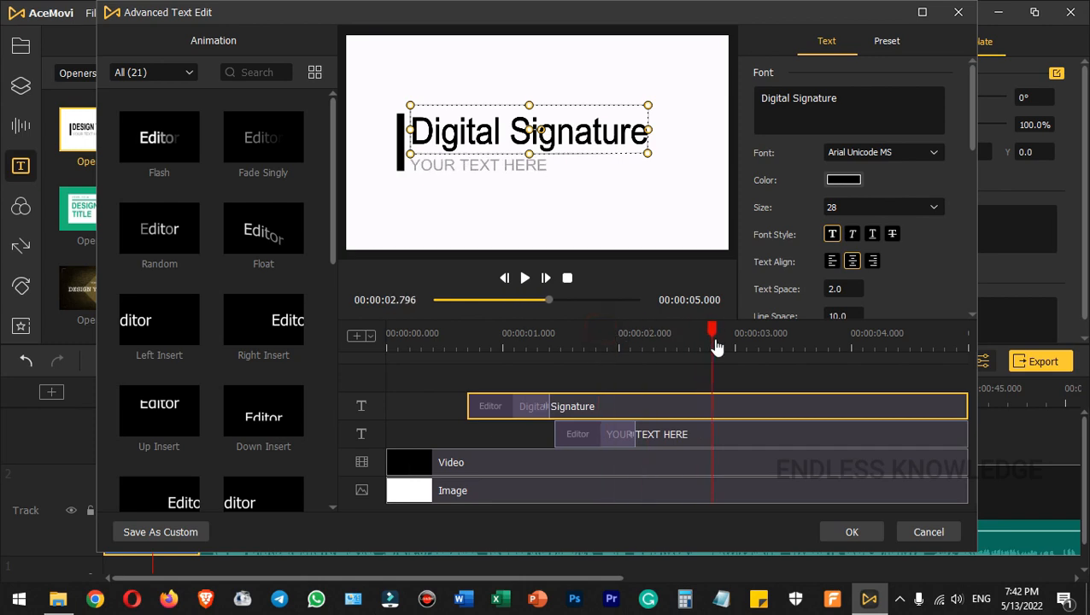
left_click(690, 437)
left_click_drag(863, 97, 755, 101)
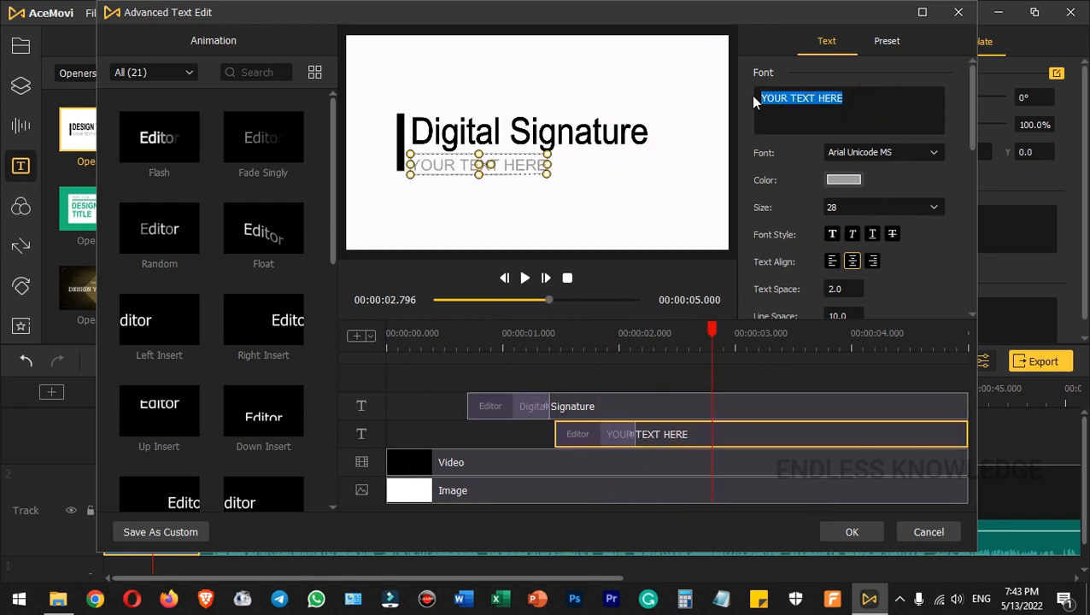
type("MS ")
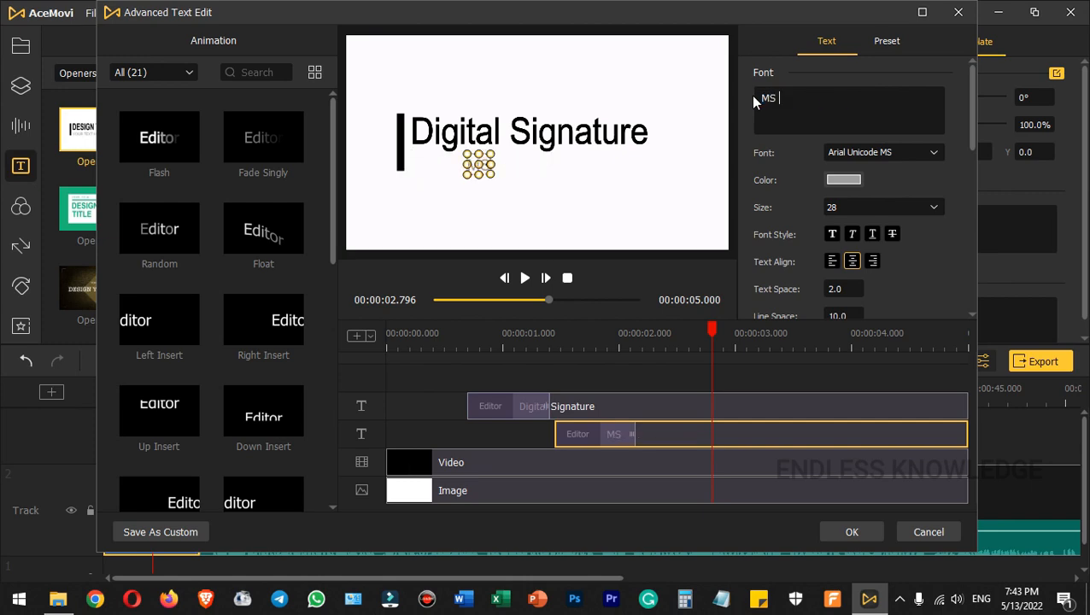
type("Excel")
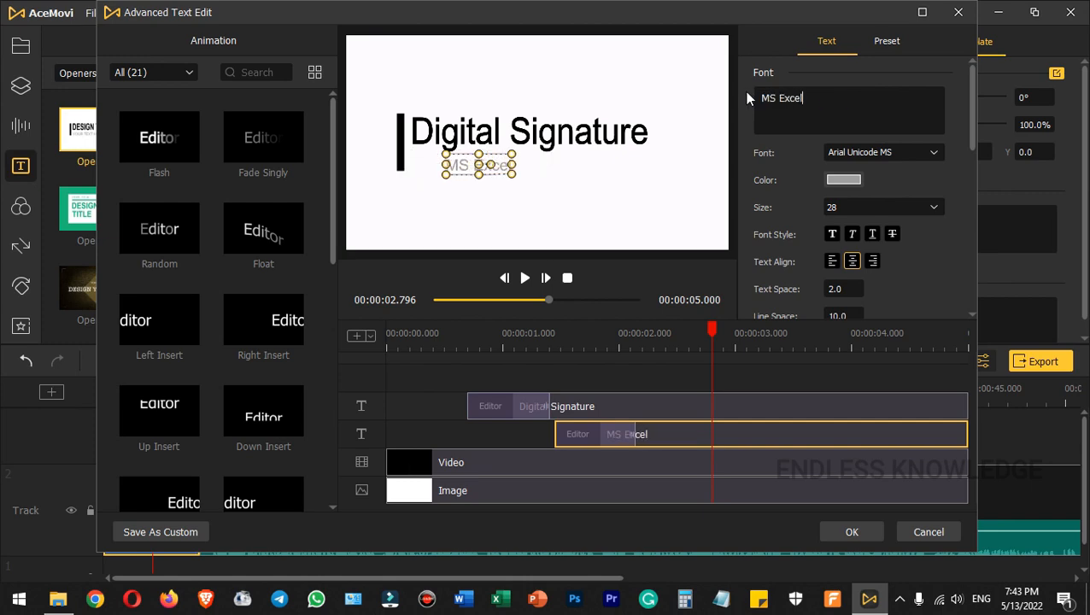
left_click_drag(445, 163, 432, 164)
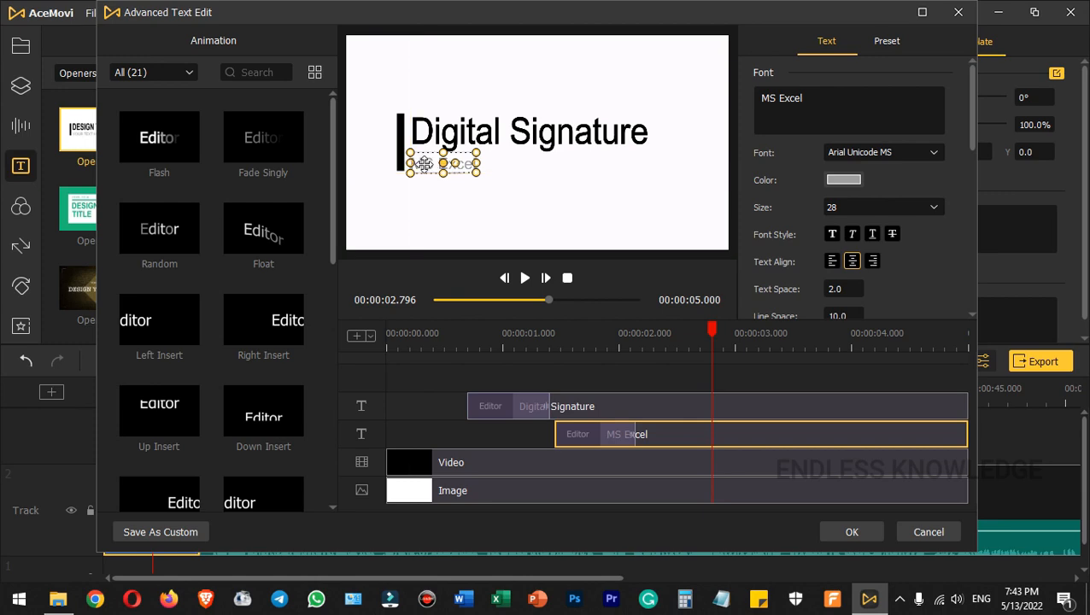
- Review the preset styles and the subtitle's transform, outline and shadow settings, and apply the text edits to the opener
left_click(888, 42)
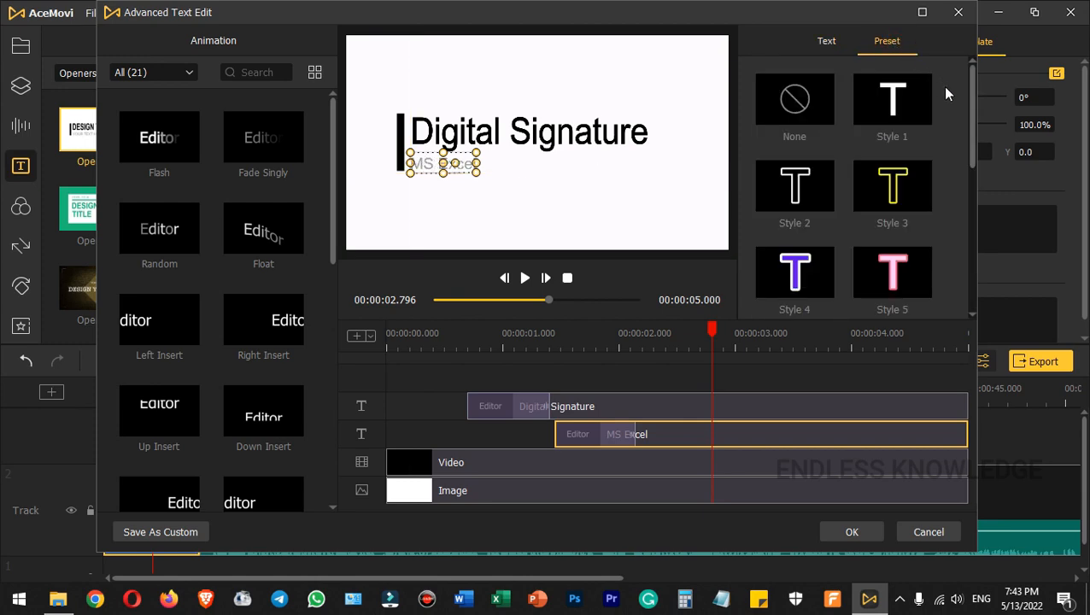
scroll(944, 120, "down", 5)
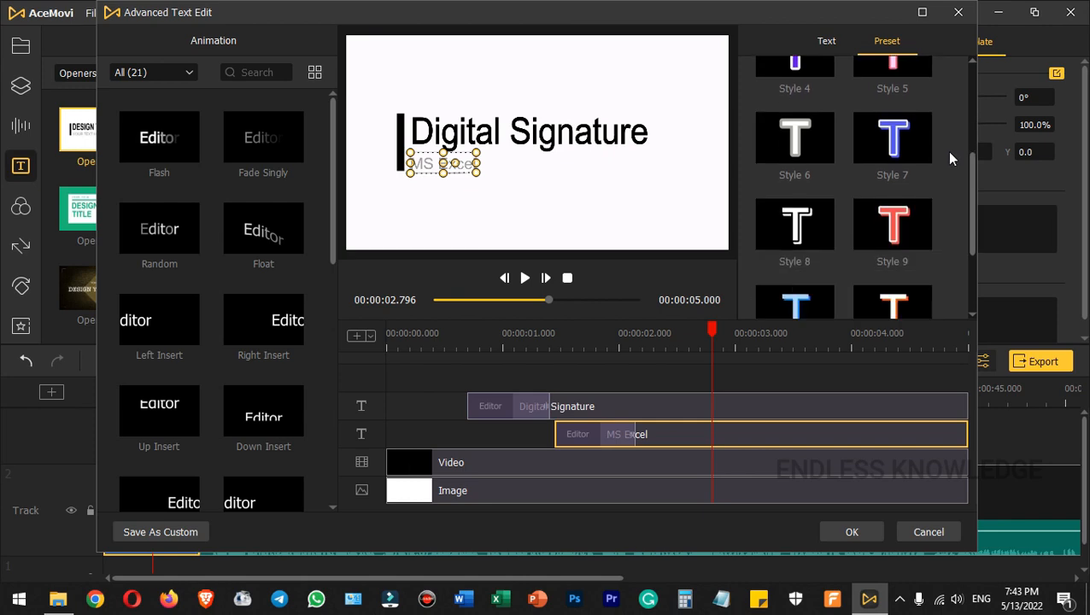
scroll(946, 150, "up", 5)
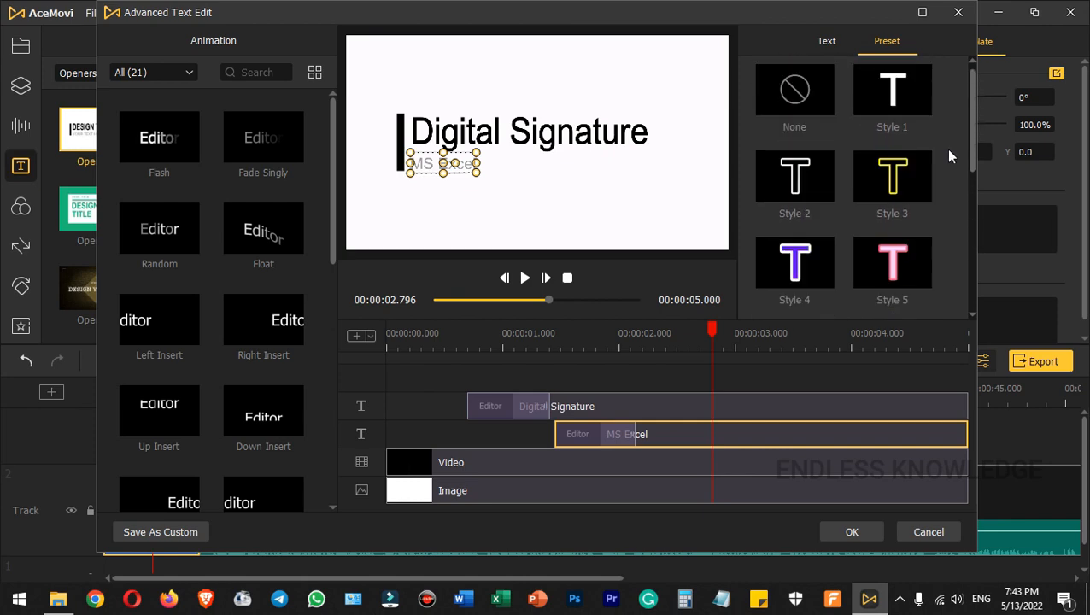
left_click(824, 41)
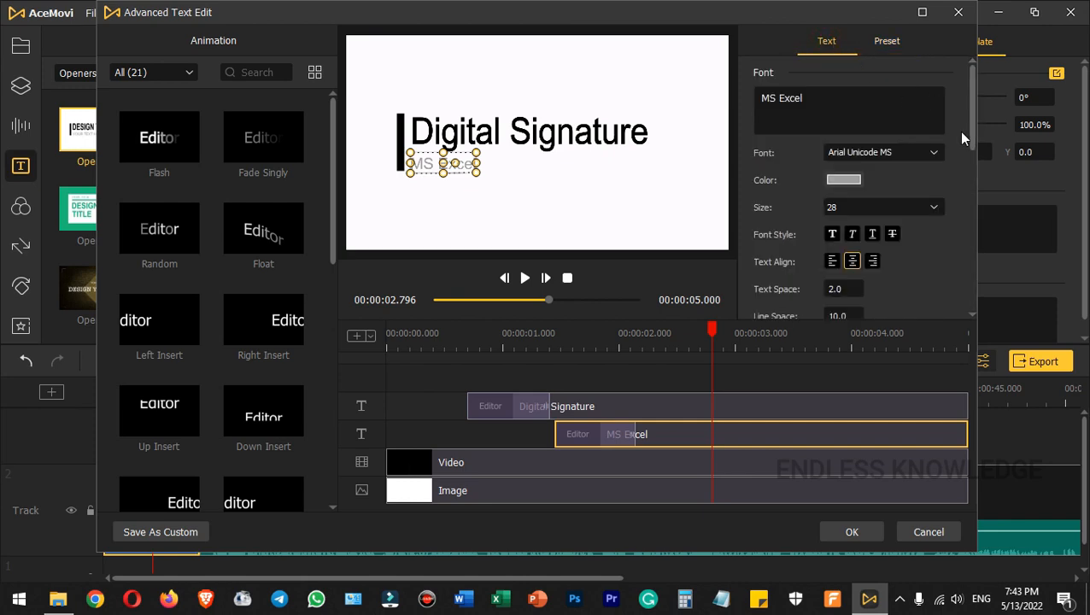
scroll(961, 133, "down", 3)
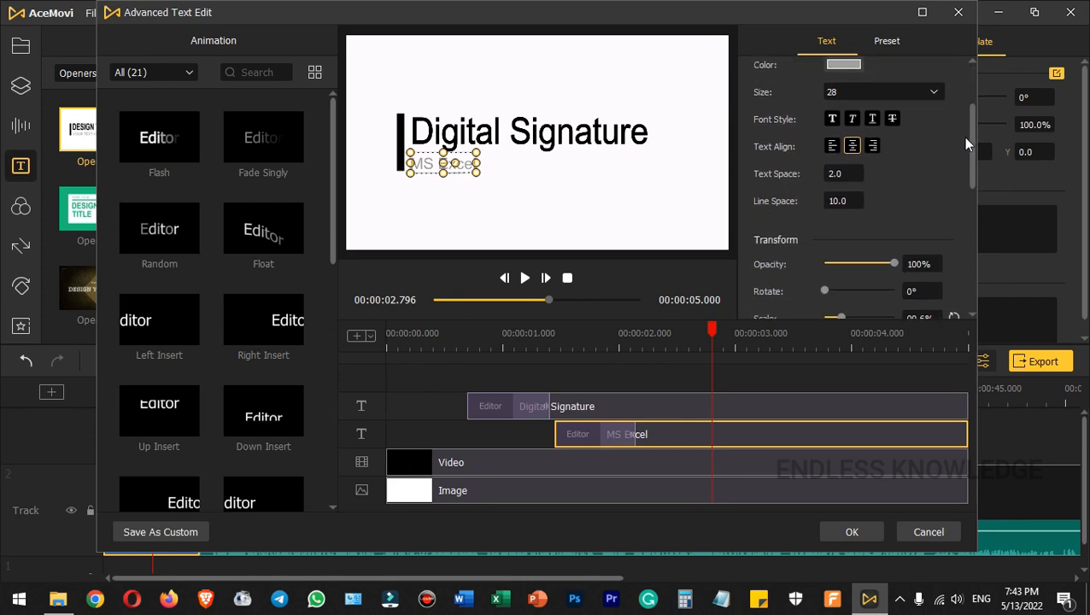
scroll(962, 139, "down", 3)
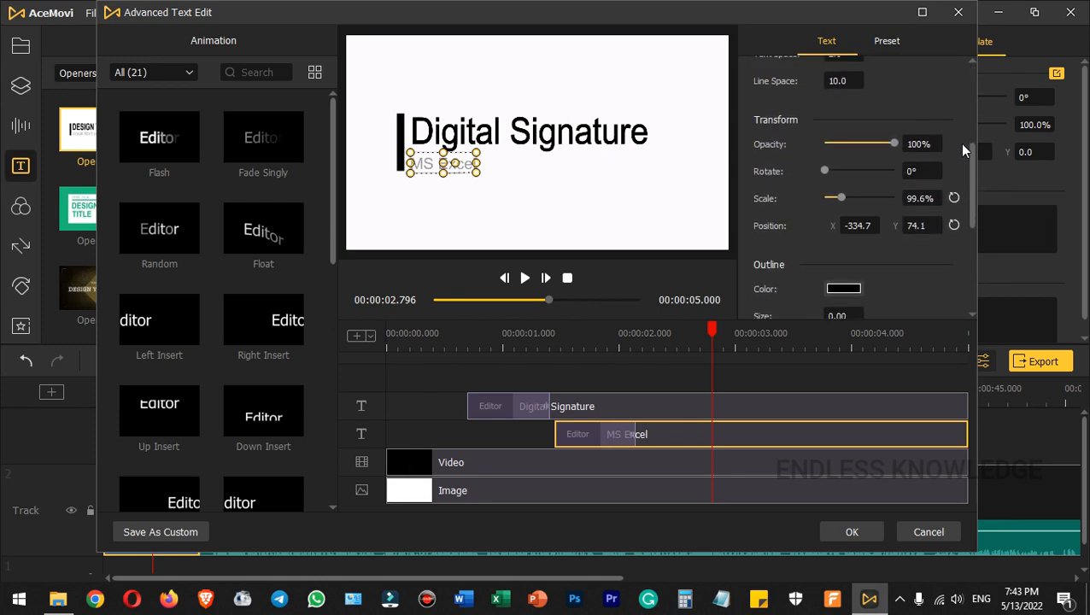
mouse_move(851, 17)
left_mouse_down()
mouse_move(668, 13)
mouse_move(869, 19)
left_mouse_up()
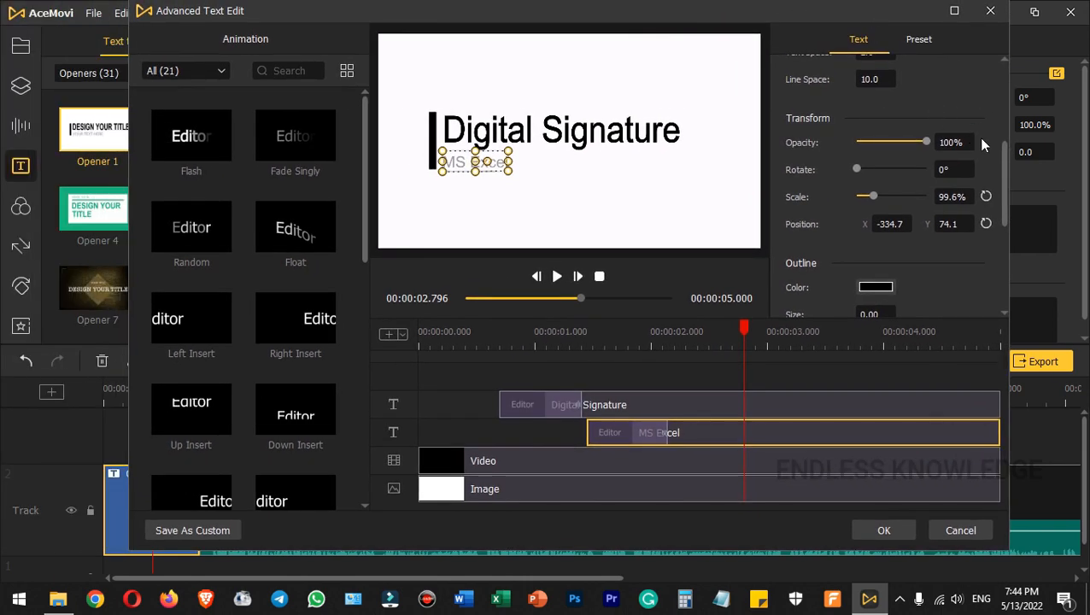
left_click_drag(998, 155, 999, 243)
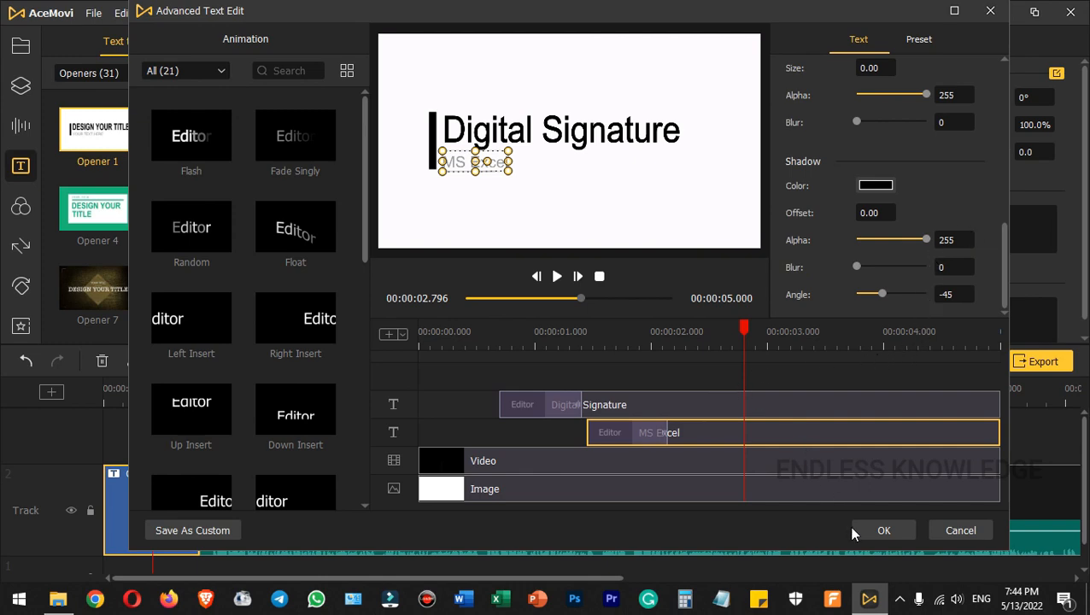
left_click(885, 531)
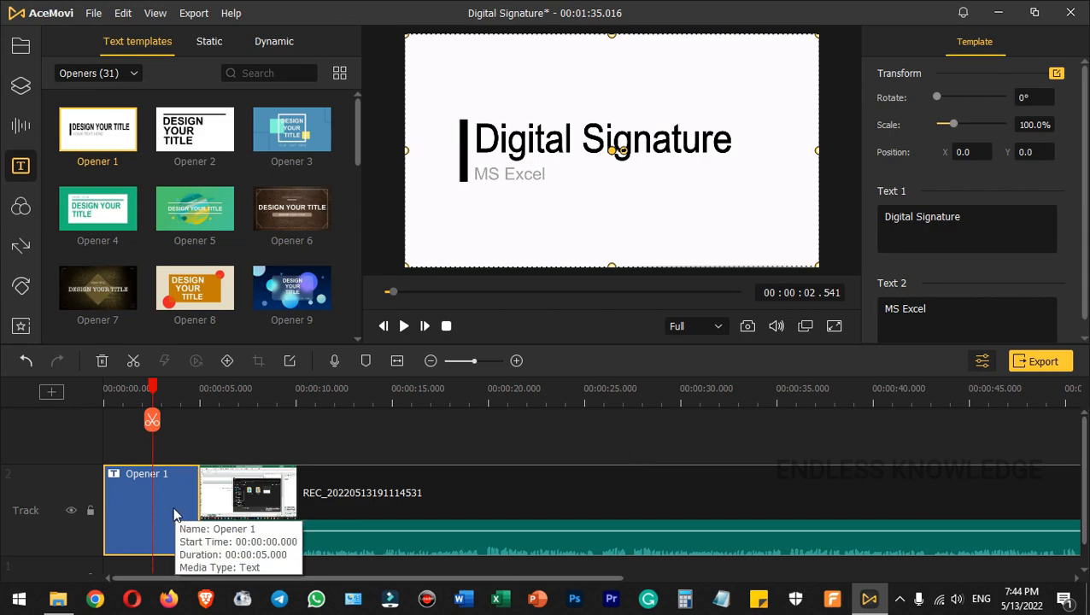
- Select the recording clip that follows the opener on track 2
left_click(218, 502)
left_click(181, 497)
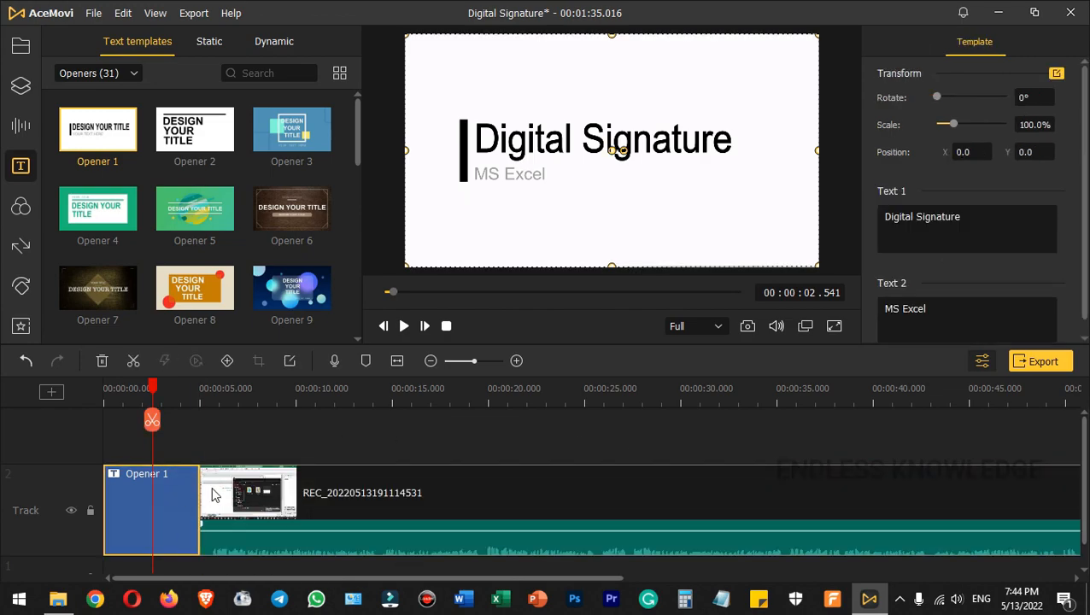
left_click(211, 486)
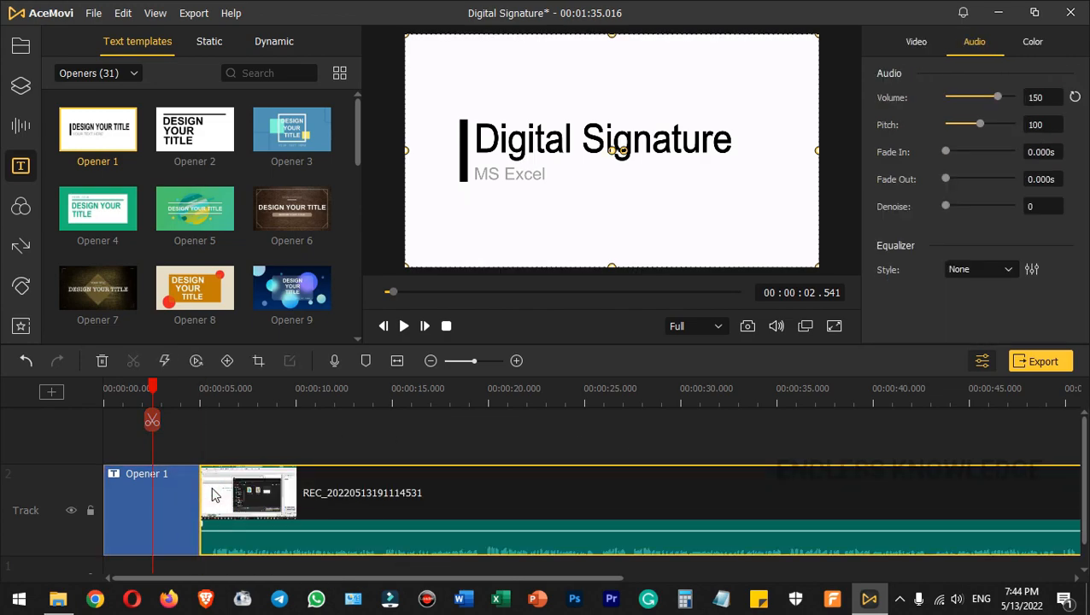
- Browse the transitions and apply Slide Right at the start of the recording clip, right after the opener
left_click(20, 248)
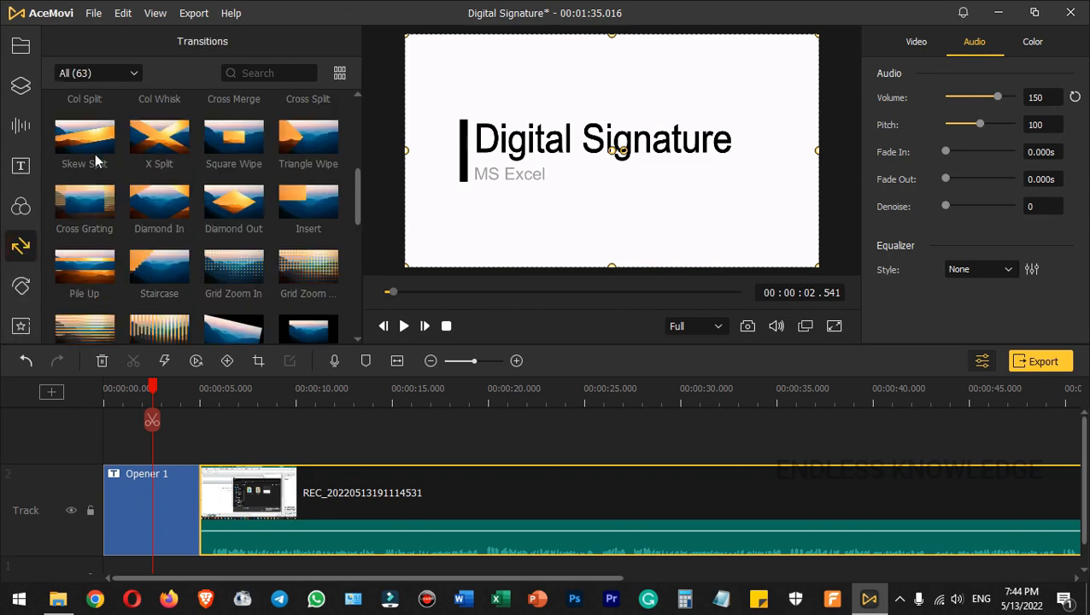
scroll(96, 145, "up", 5)
scroll(98, 158, "up", 1)
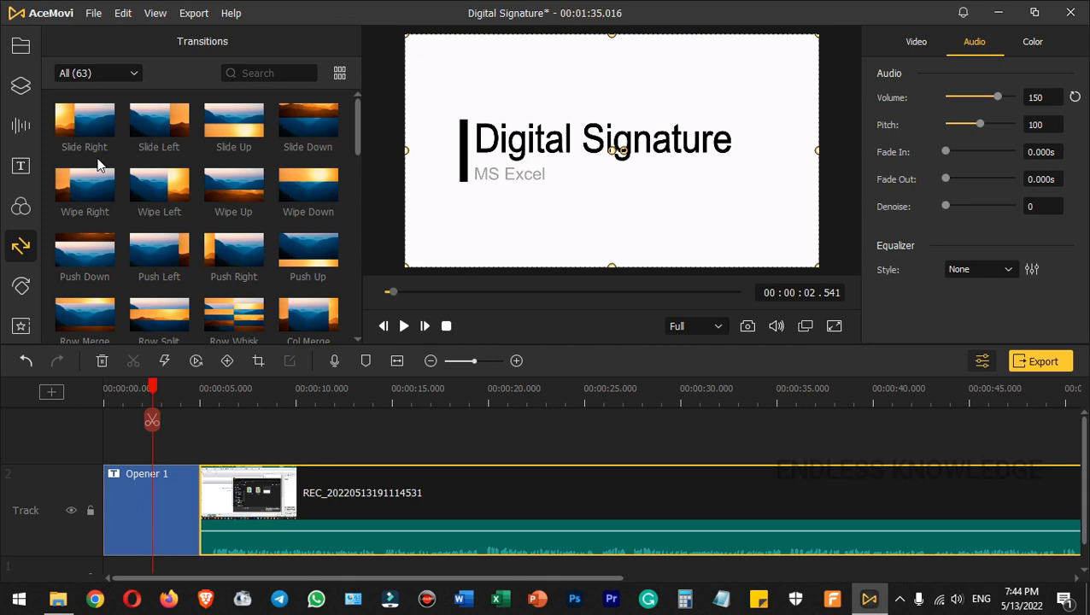
scroll(97, 157, "down", 1)
scroll(98, 158, "up", 1)
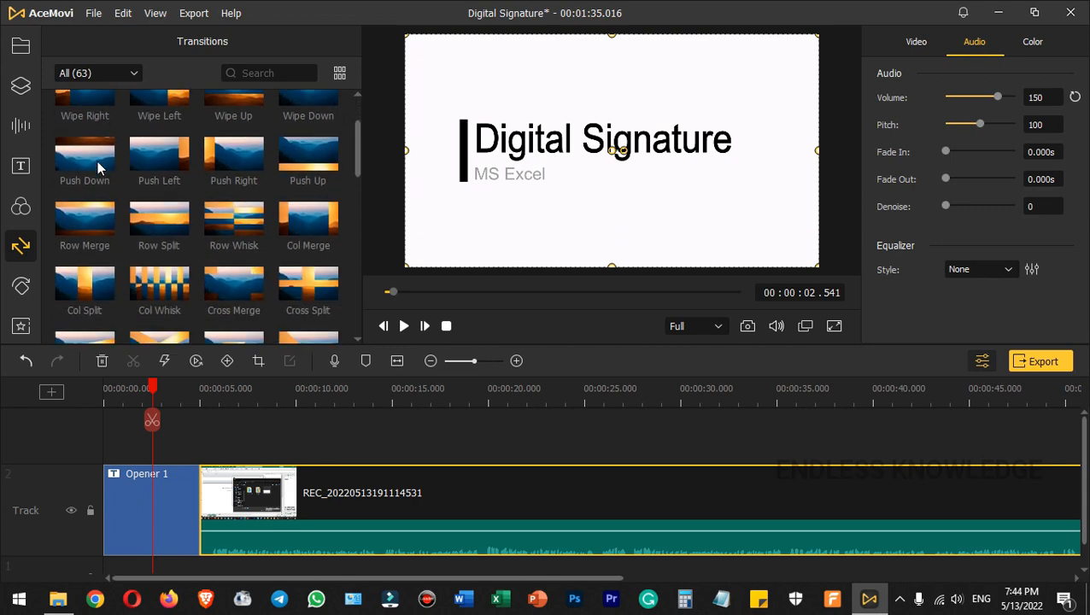
scroll(97, 161, "down", 3)
scroll(104, 185, "down", 2)
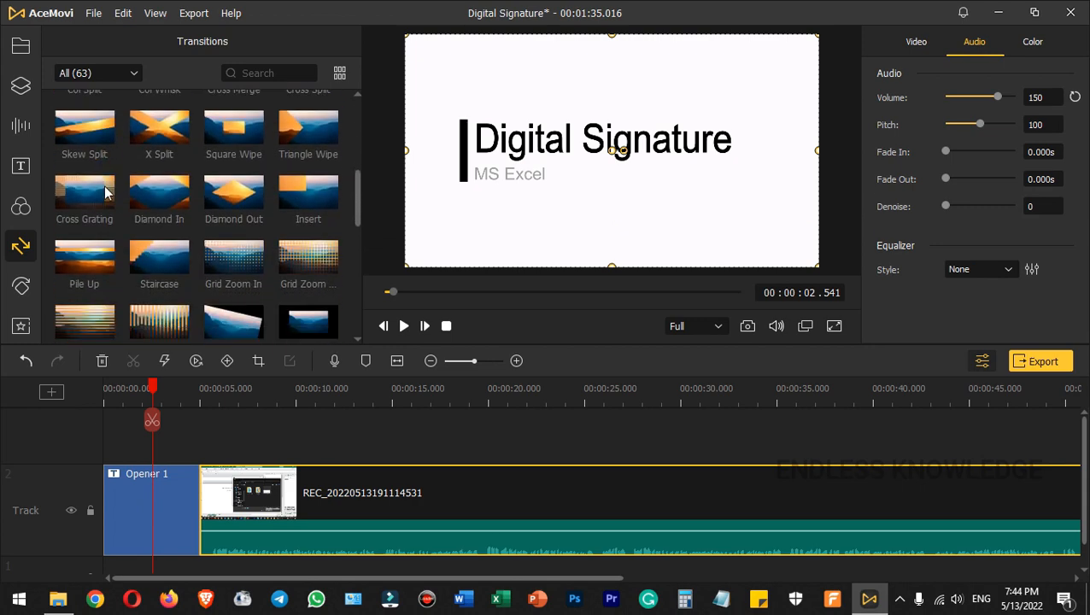
left_click(360, 207)
left_click_drag(359, 207, 364, 86)
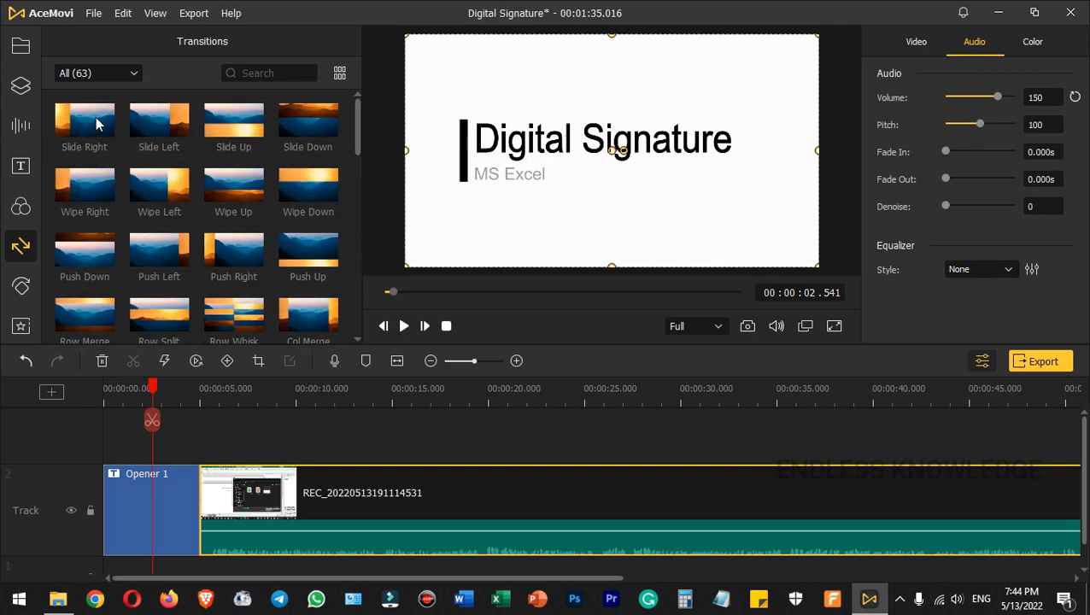
left_click_drag(75, 117, 210, 513)
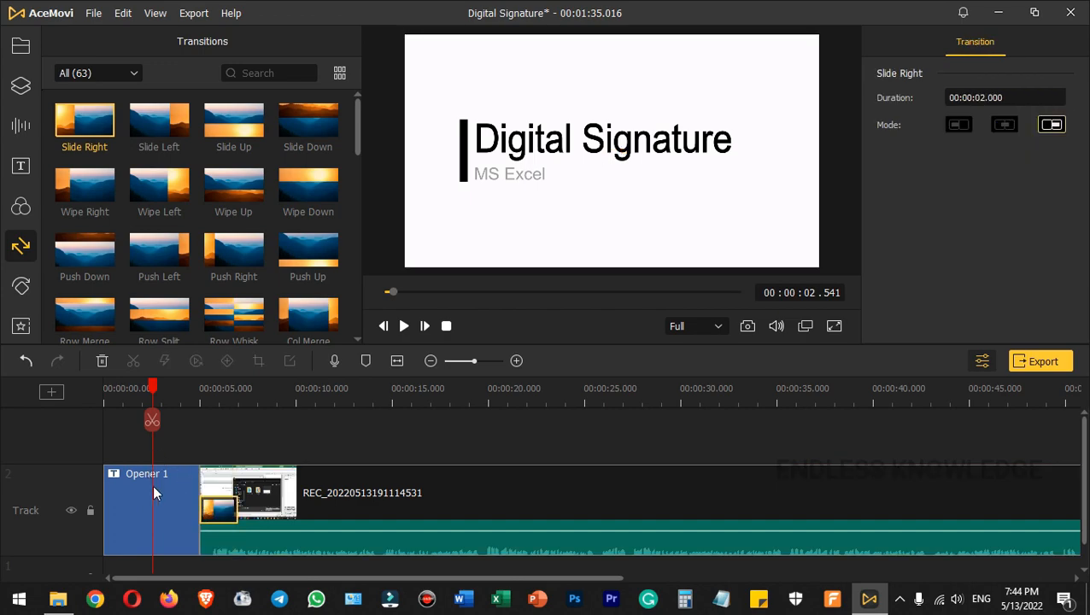
left_click(152, 484)
left_click(205, 513)
- Split the recording clip at 00:00:14.666 and apply the Slide Right transition at the cut
left_click(385, 390)
left_click(394, 477)
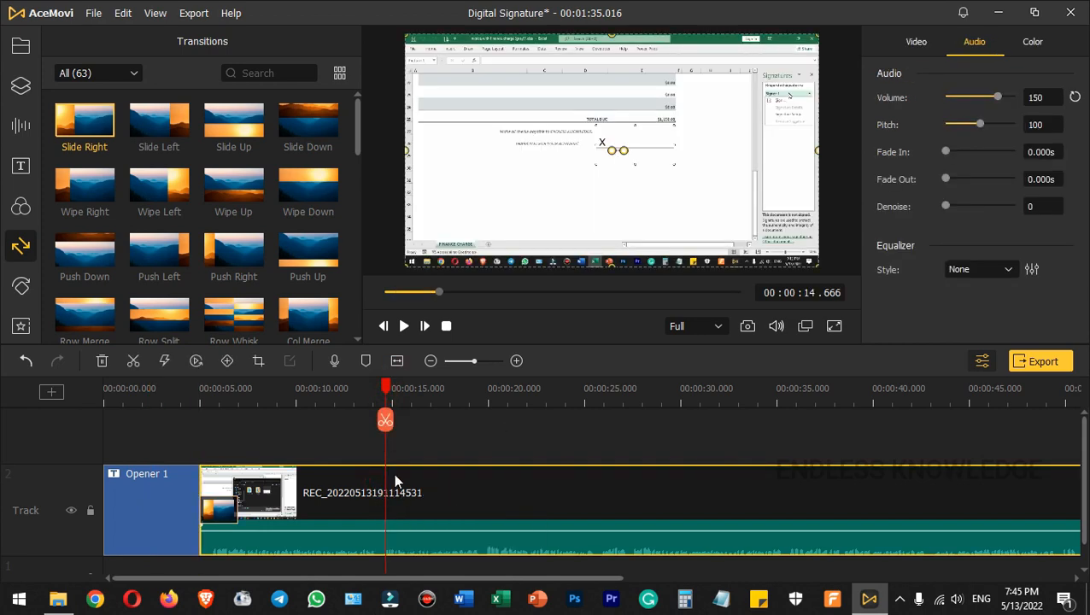
left_click(384, 420)
left_click(221, 510)
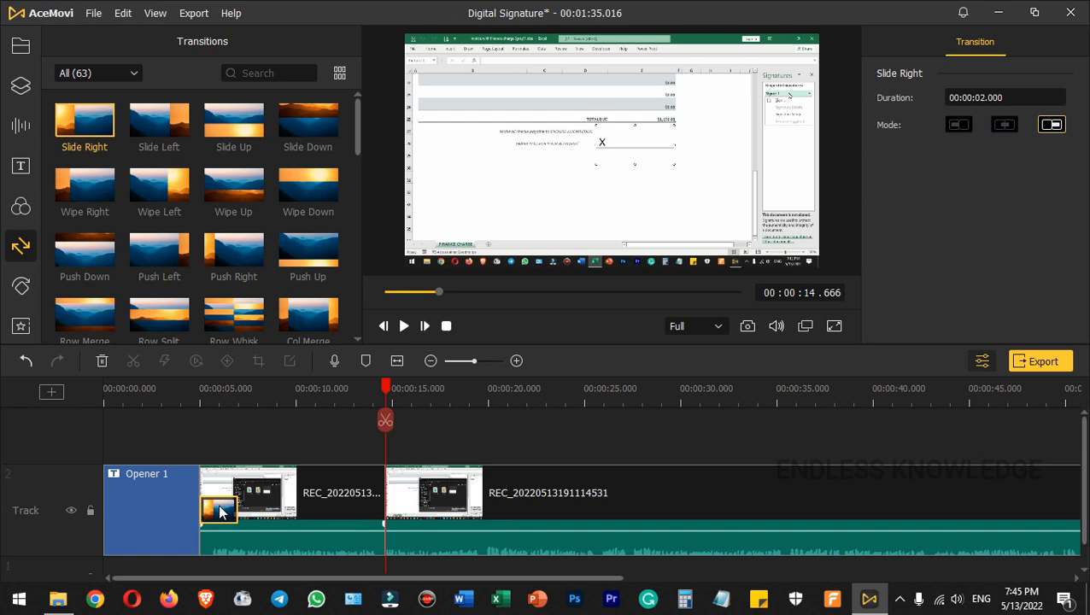
left_click_drag(81, 124, 385, 511)
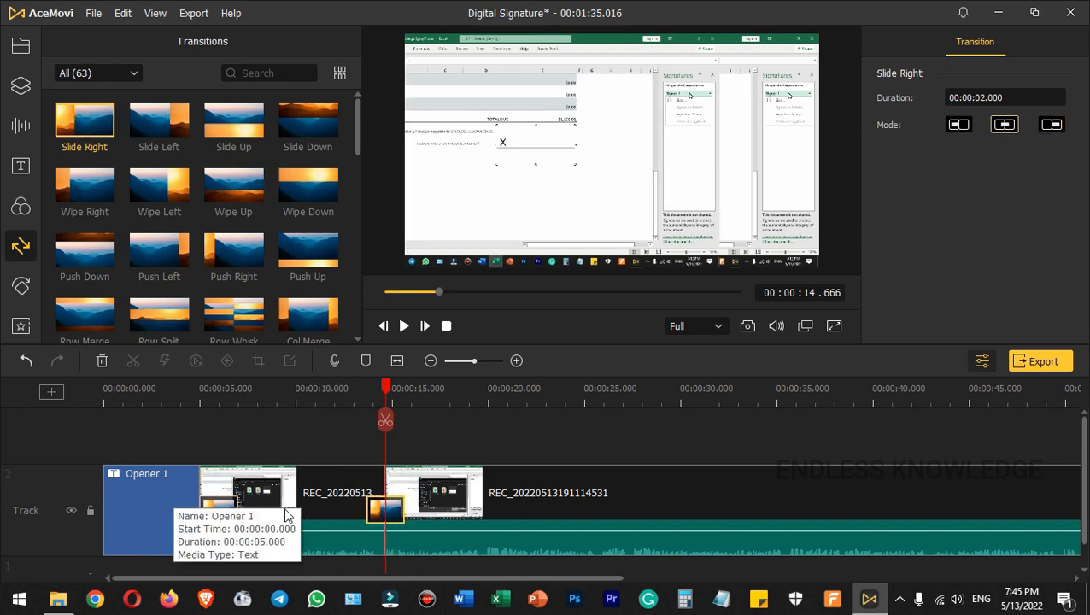
- Undo both Slide Right transitions and the split in the recording clip
key("ctrl+z")
key("ctrl+z")
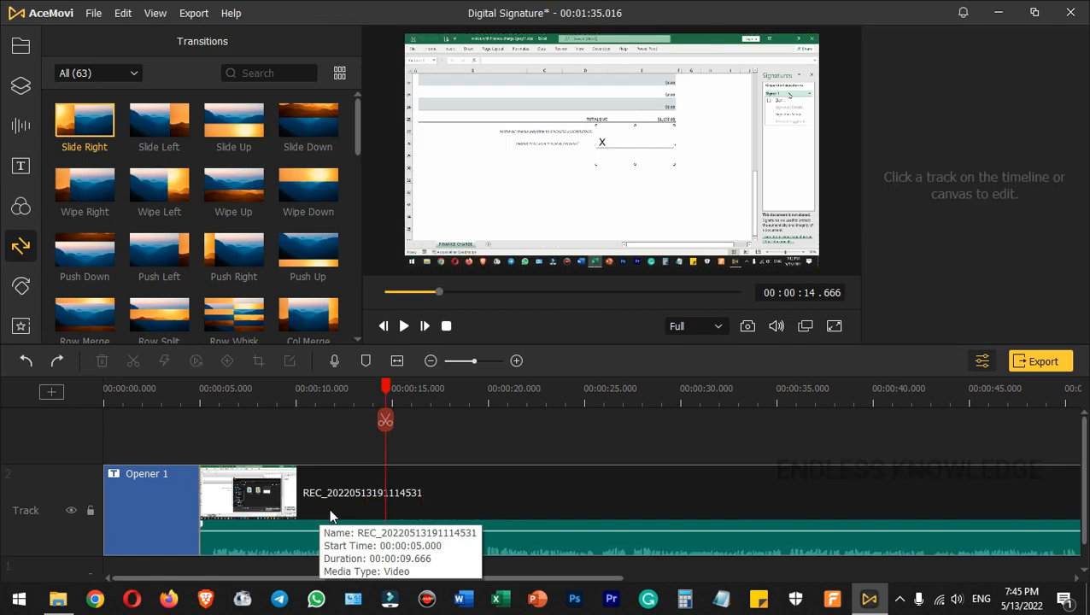
- Add an animation keyframe to the opener at 00:00:03.916
left_click(179, 391)
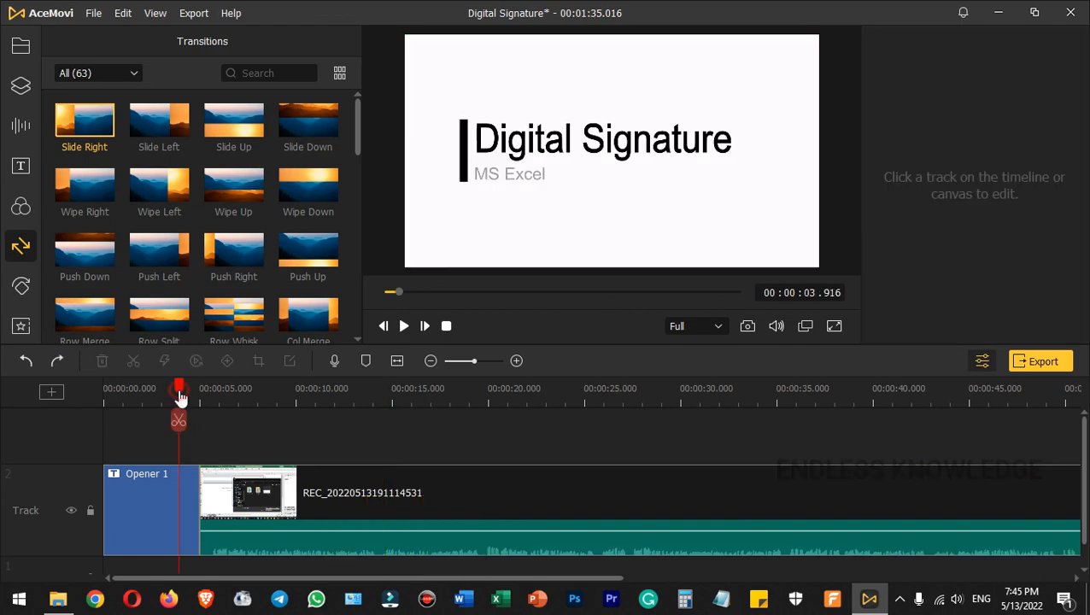
left_click(159, 509)
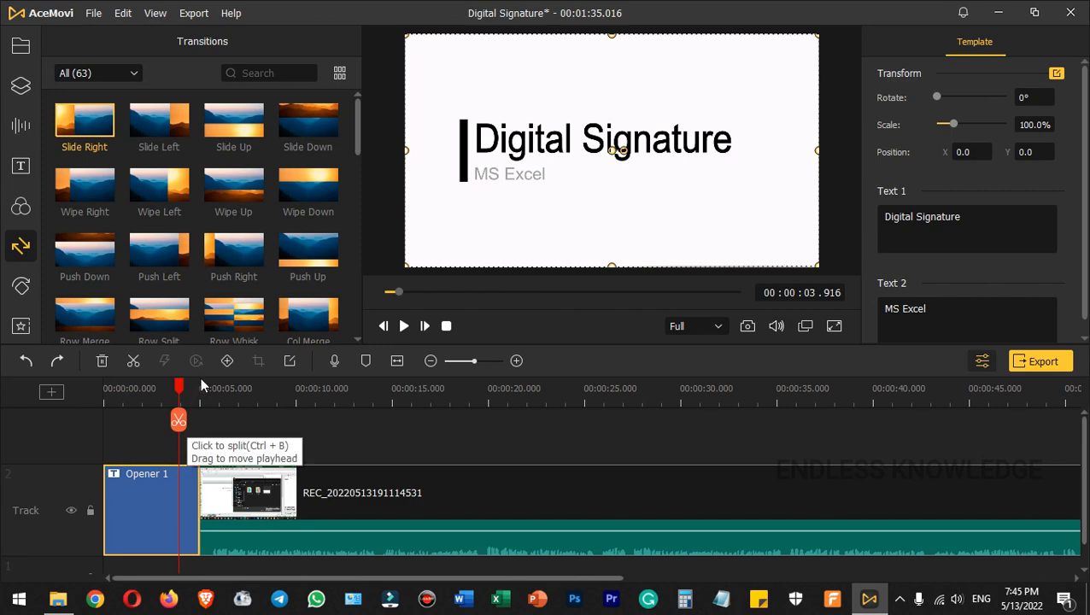
left_click(228, 361)
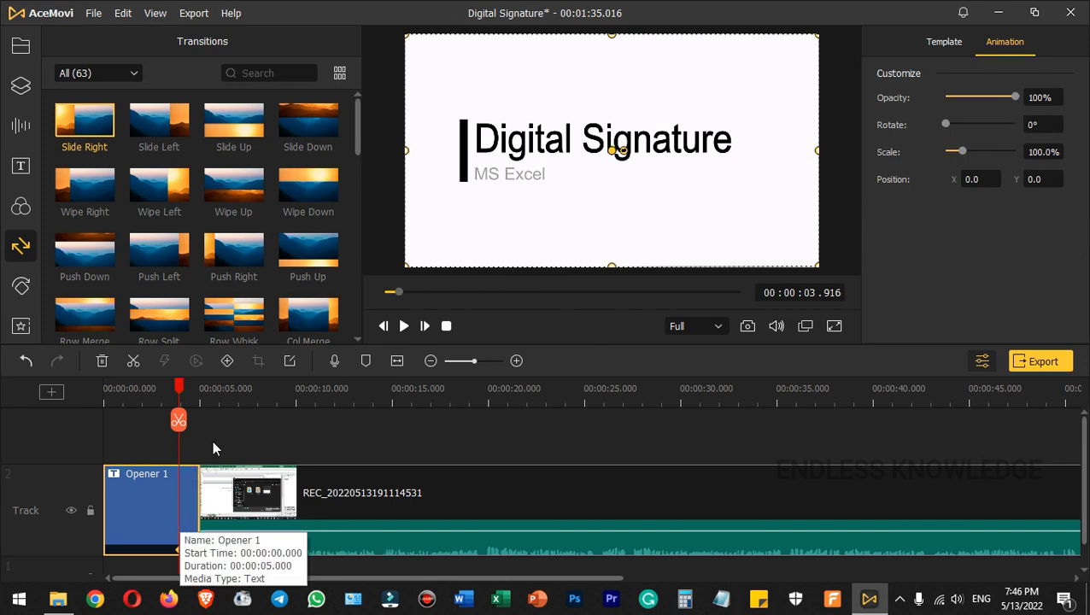
right_click(178, 493)
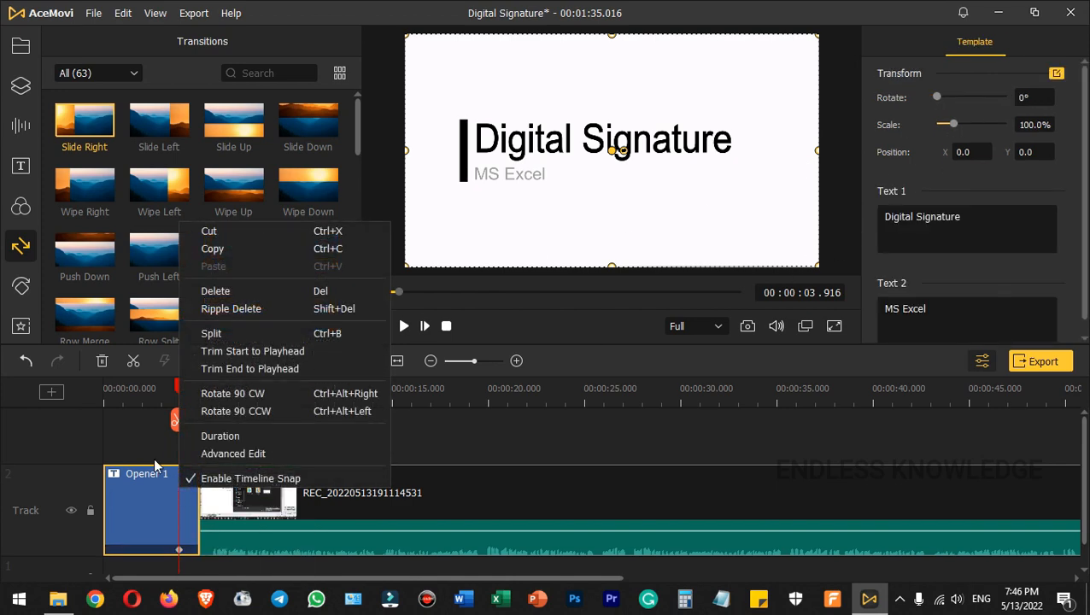
left_click(427, 437)
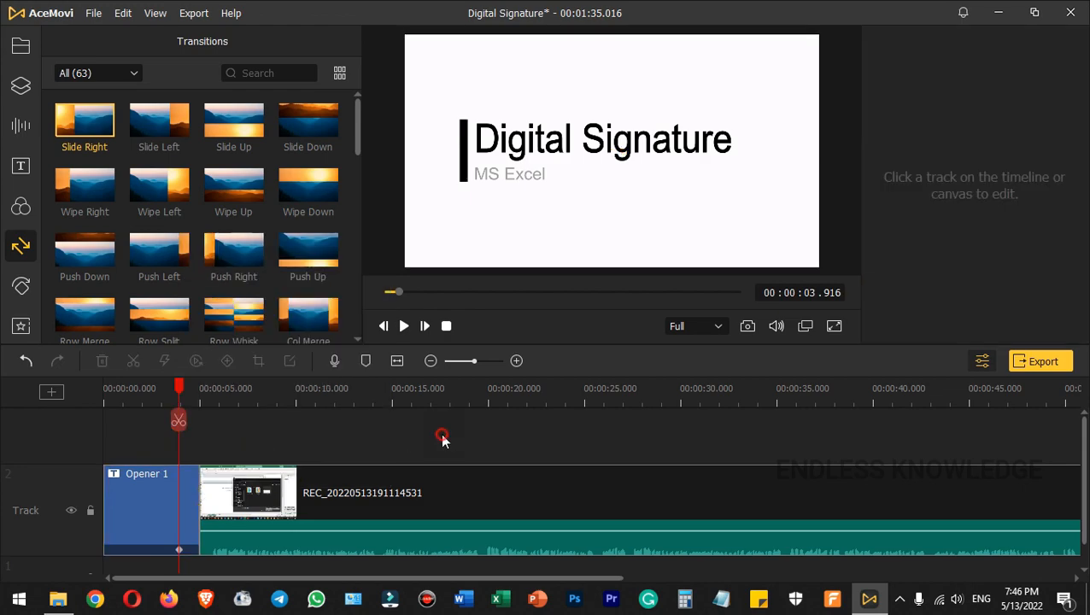
- Add a second keyframe at the opener's end, 00:00:05.000, and set its opacity to 0% for a fade-out
left_click(180, 504)
right_click(215, 443)
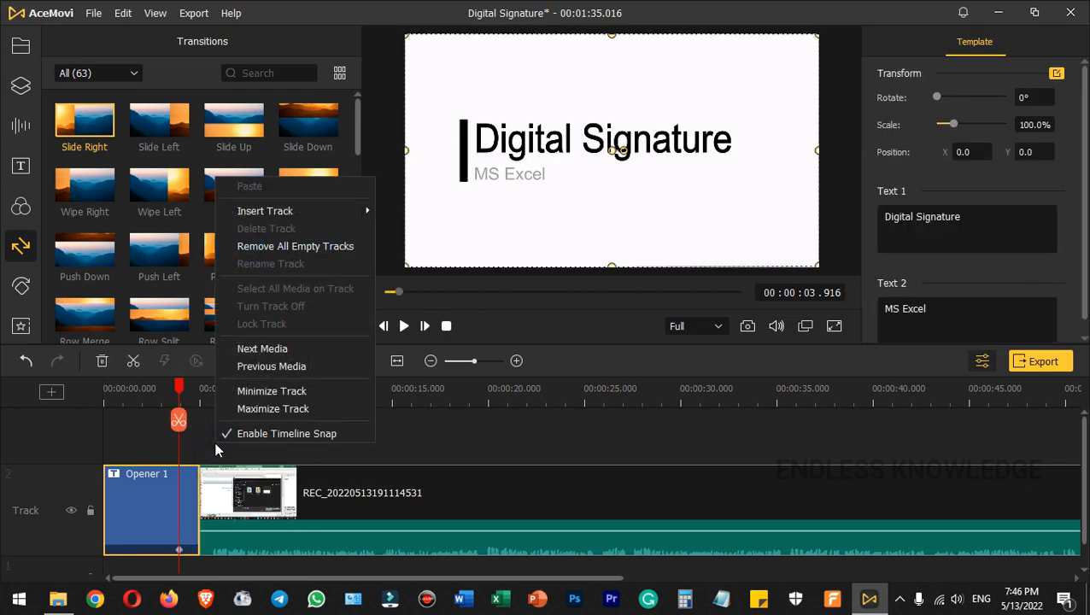
left_click(278, 346)
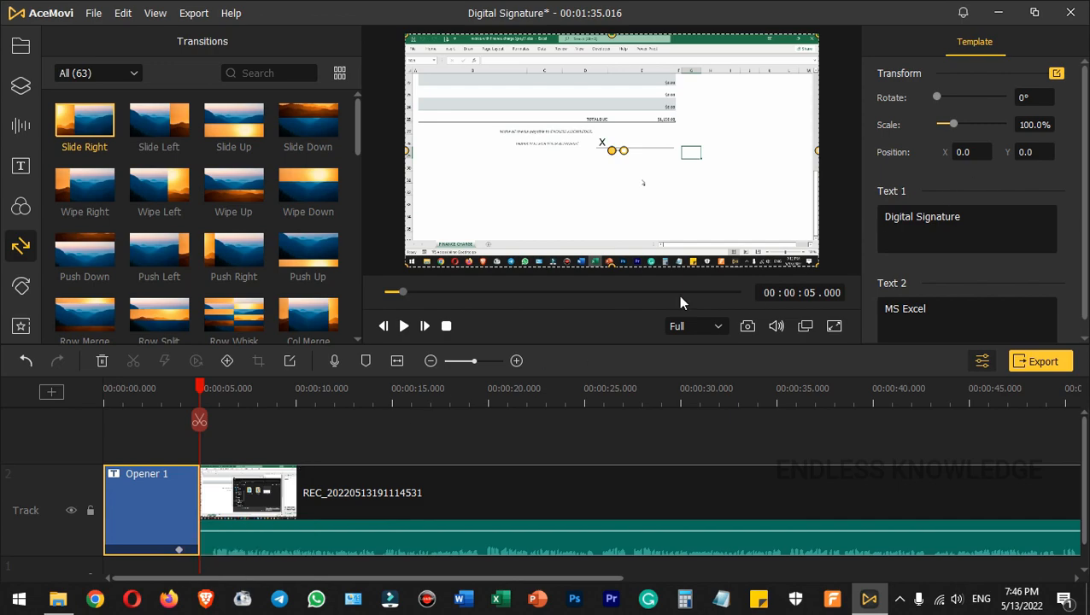
left_click(227, 361)
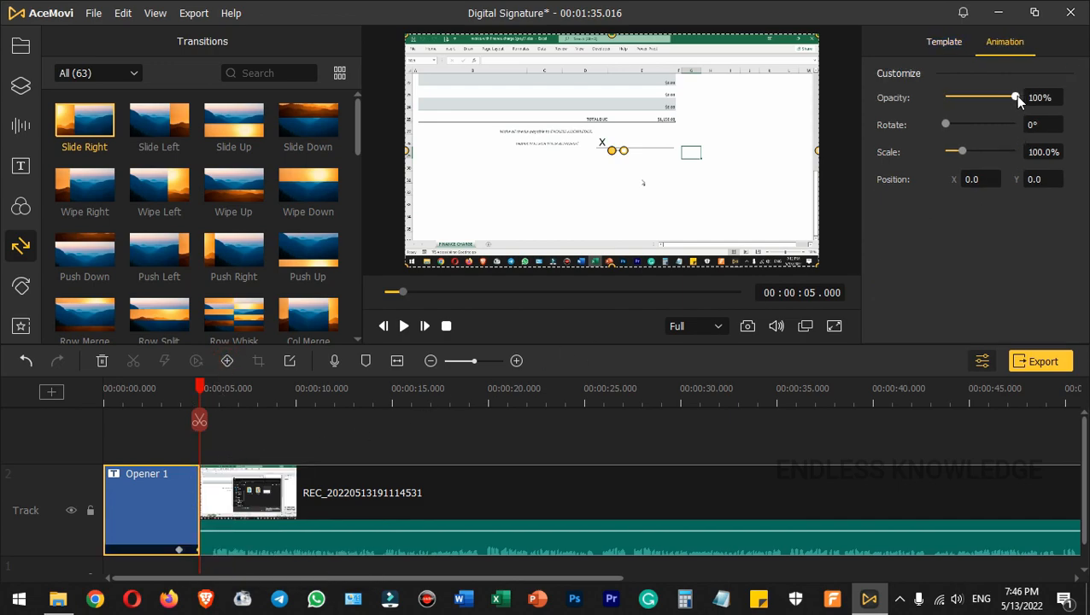
left_click_drag(1014, 95, 925, 96)
- Add an animation keyframe at the start of the recording clip and set its opacity to 0%
left_click(229, 494)
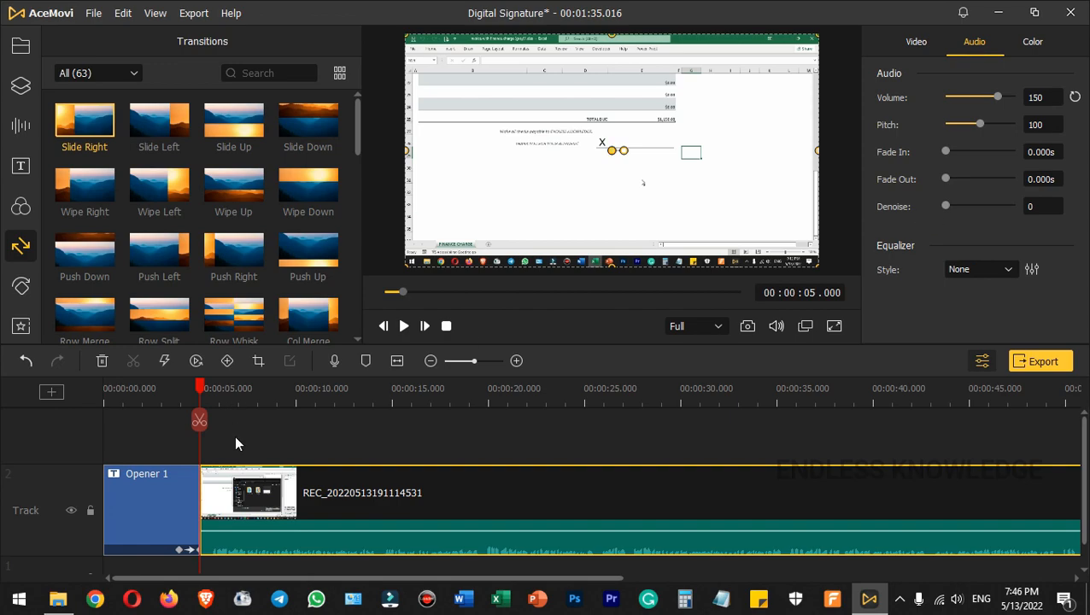
left_click(228, 362)
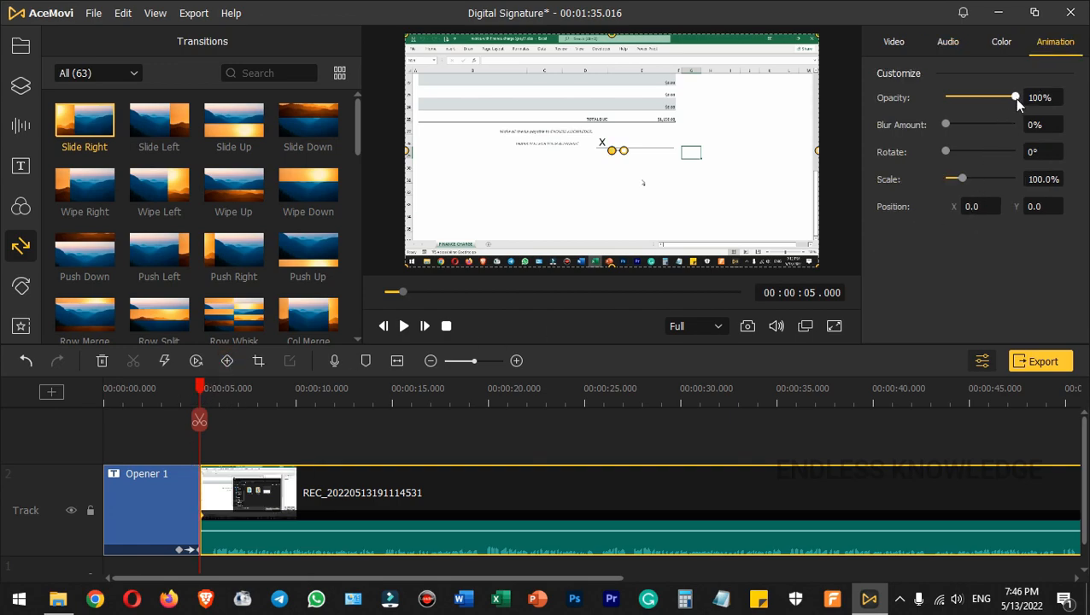
left_click_drag(1015, 98, 925, 100)
- Add another keyframe to the recording clip at 00:00:05.416 and set its opacity to 100% for a fade-in
left_click_drag(196, 391, 208, 391)
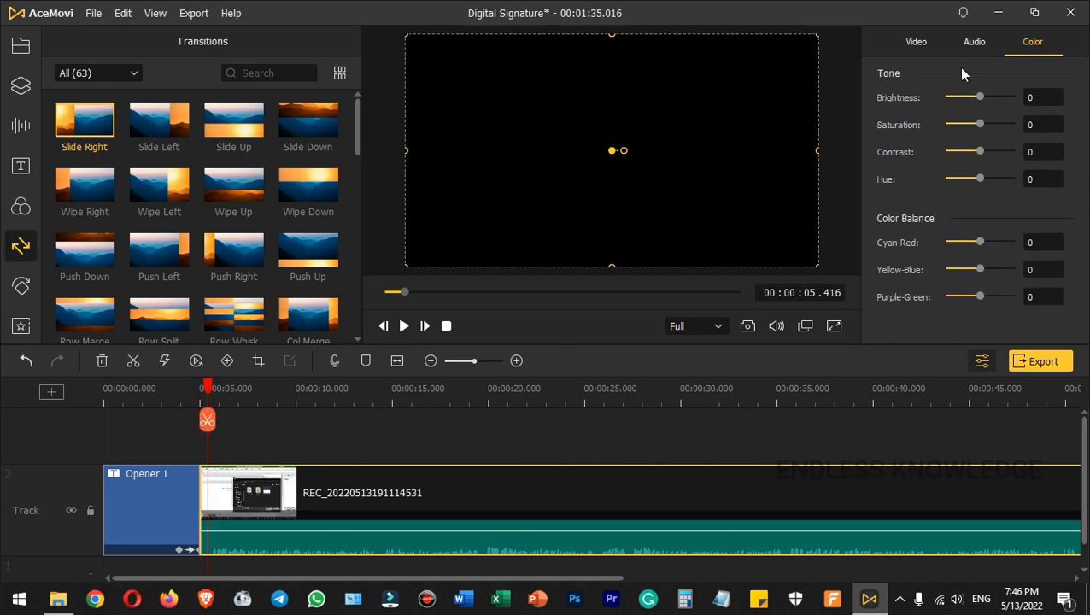
left_click(229, 362)
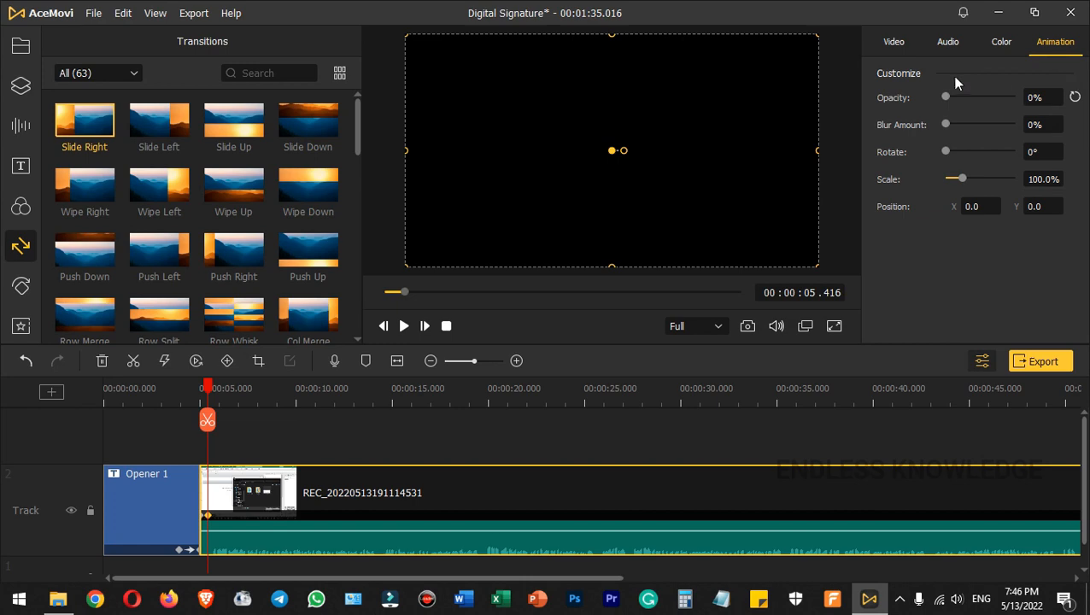
left_click_drag(946, 100, 1015, 97)
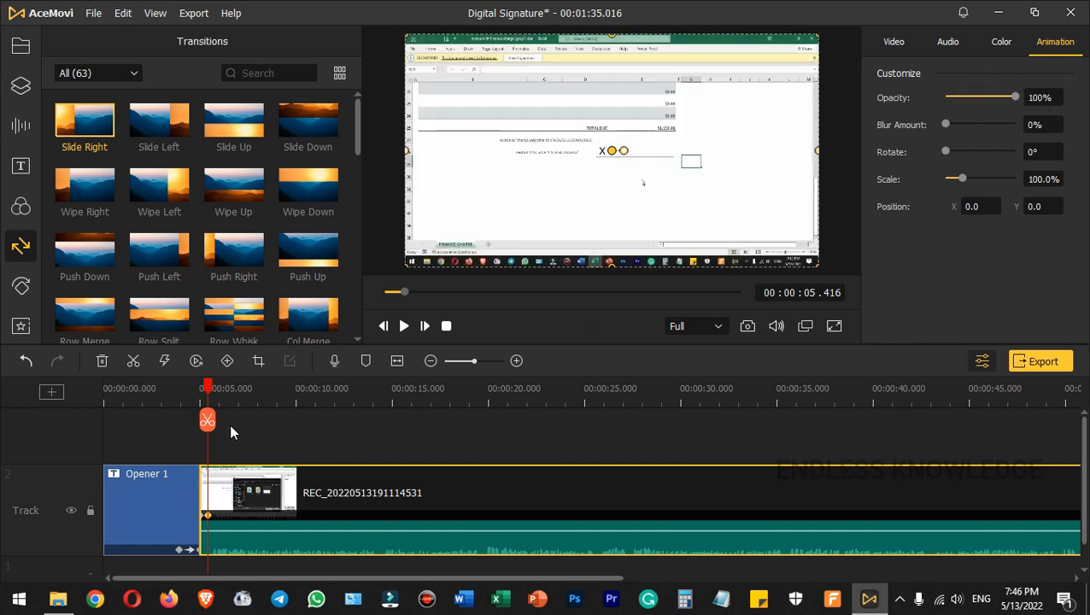
- Play back the fade from the opener into the recording clip and stop shortly after it
left_click(180, 392)
left_click_drag(178, 392, 158, 392)
key("space")
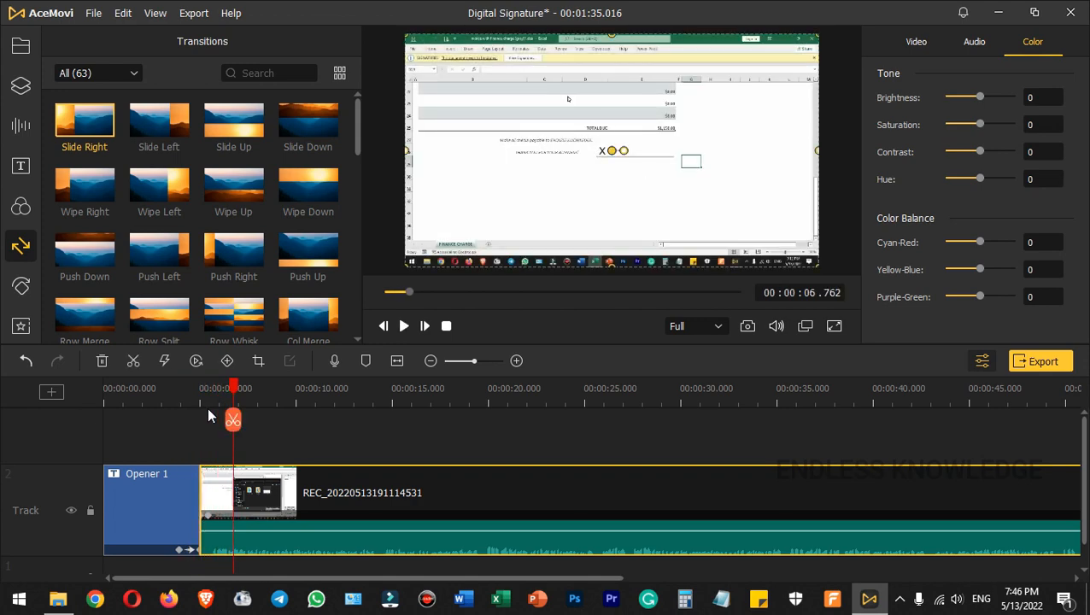
left_click(256, 412)
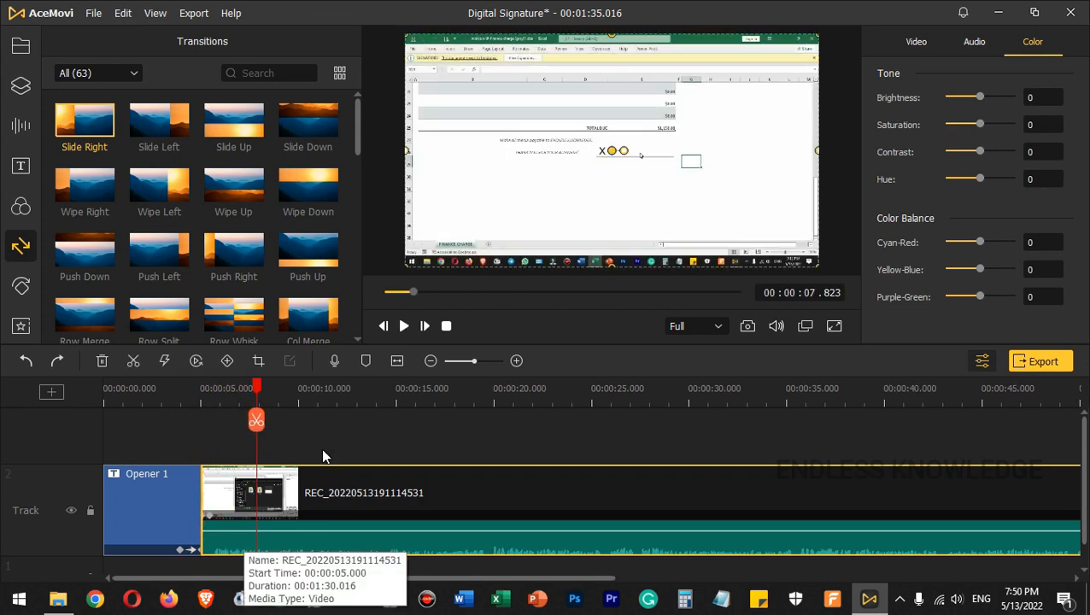
- Browse the background music and place the "Favorite" track on track 1 from the start of the timeline
scroll(321, 448, "down", 1)
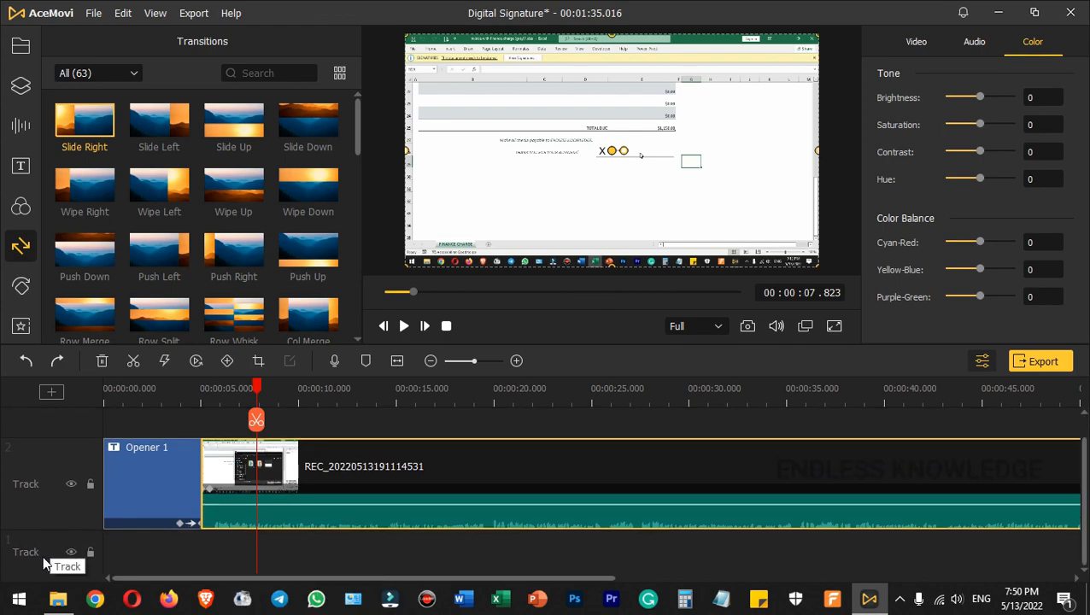
left_click(20, 130)
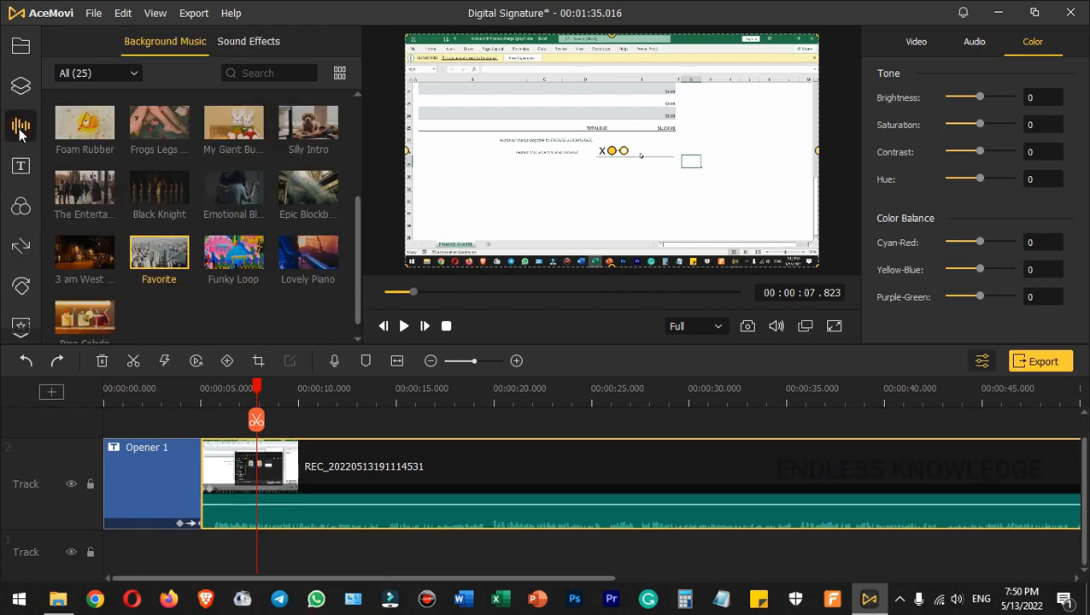
scroll(158, 141, "up", 2)
scroll(158, 144, "up", 2)
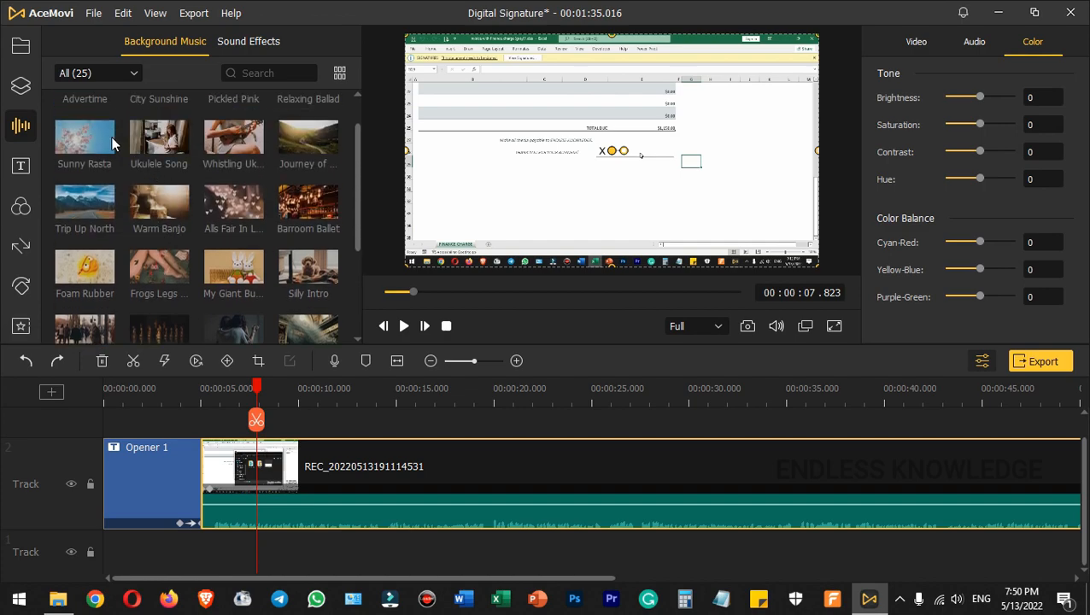
scroll(267, 145, "down", 3)
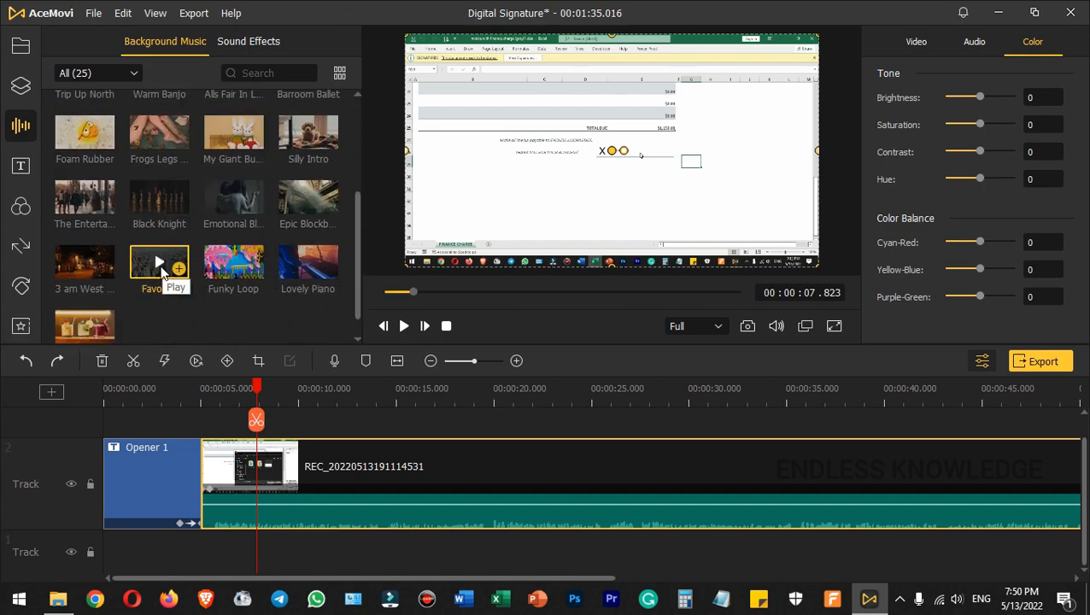
left_click(234, 268)
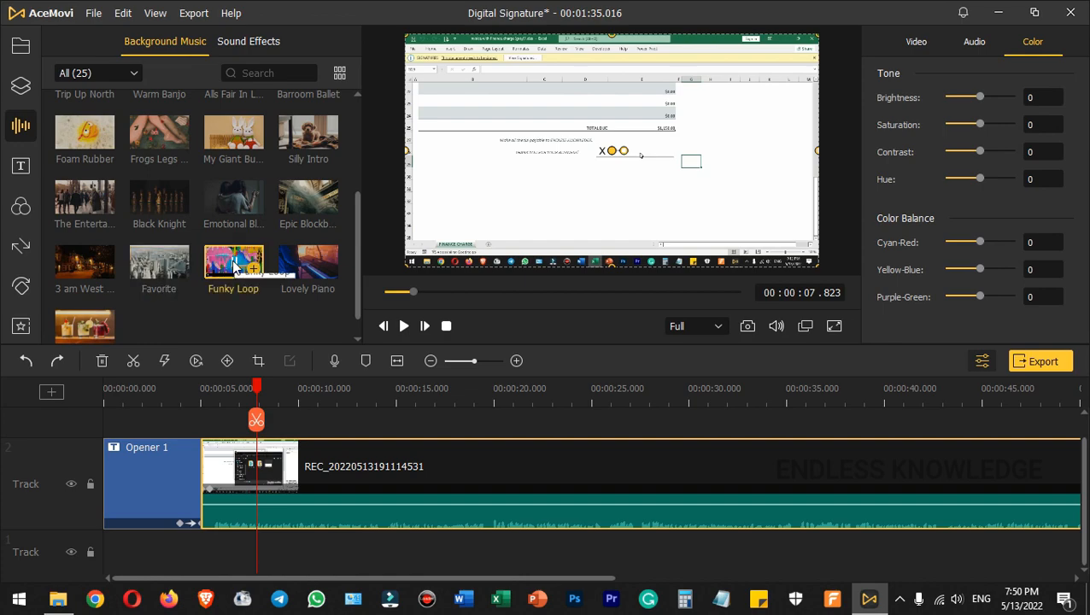
left_click(143, 265)
left_click_drag(144, 254, 102, 560)
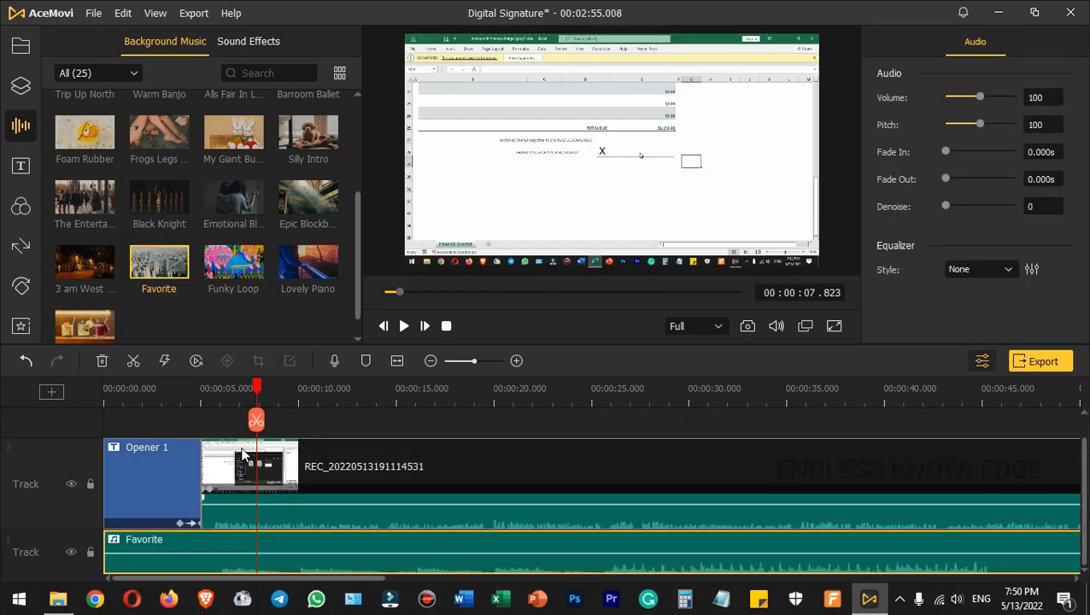
- Split the "Favorite" music at 00:00:05.000, where the opener meets the recording clip
left_click(189, 417)
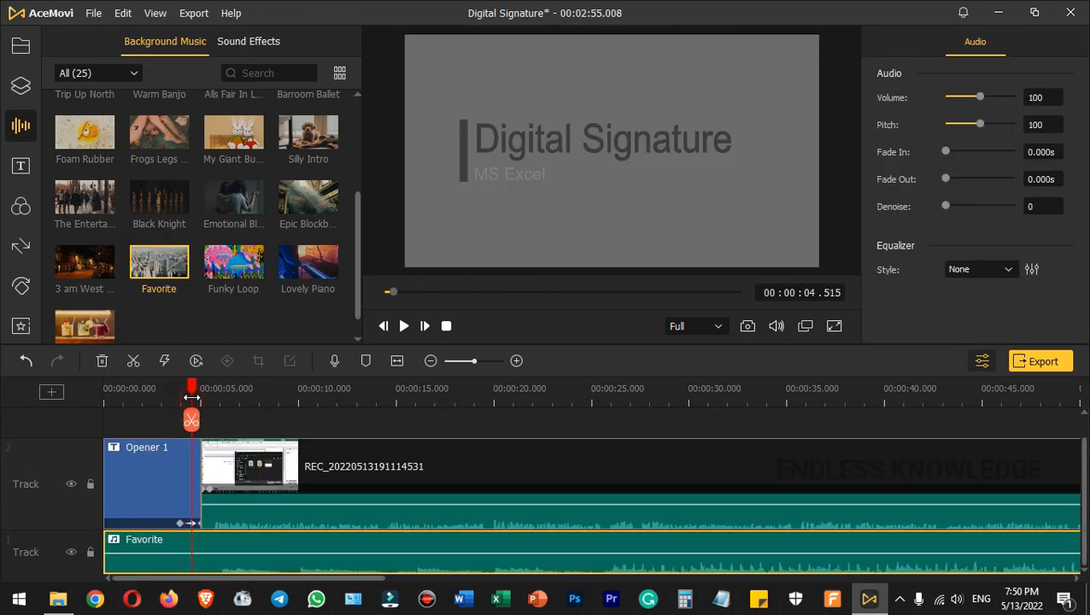
right_click(254, 425)
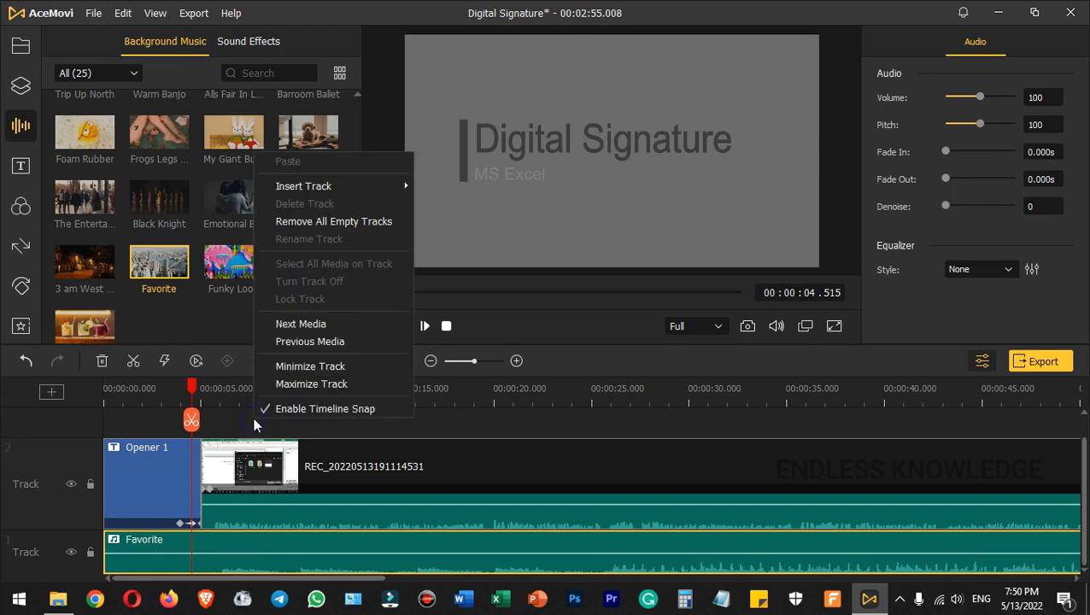
left_click(298, 324)
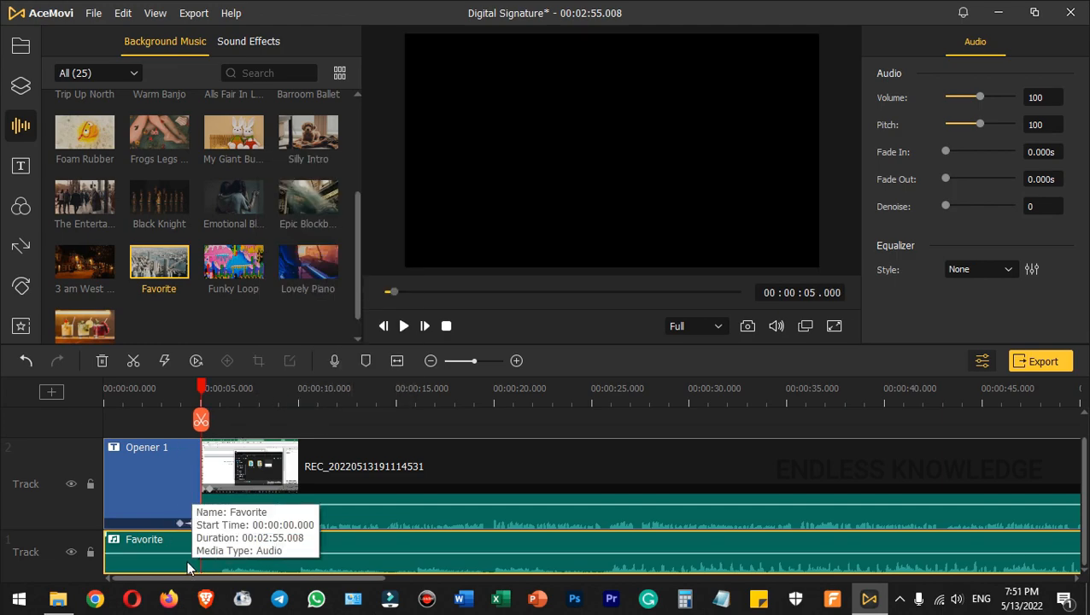
left_click(201, 422)
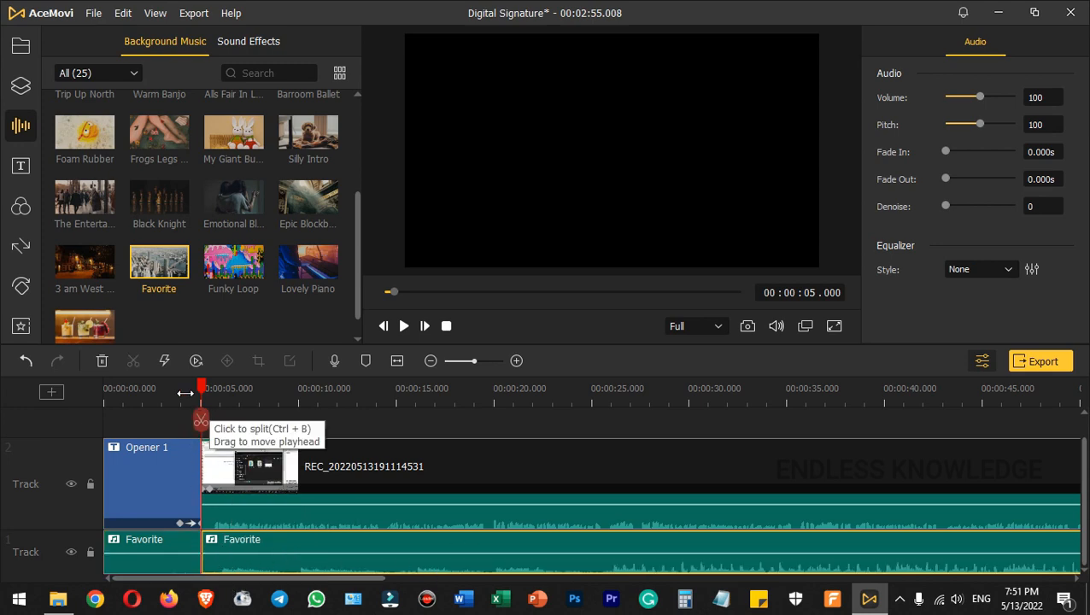
- Set the volume of the "Favorite" music segment under the recording clip to 25
left_click_drag(201, 422, 182, 420)
left_click_drag(107, 539, 121, 534)
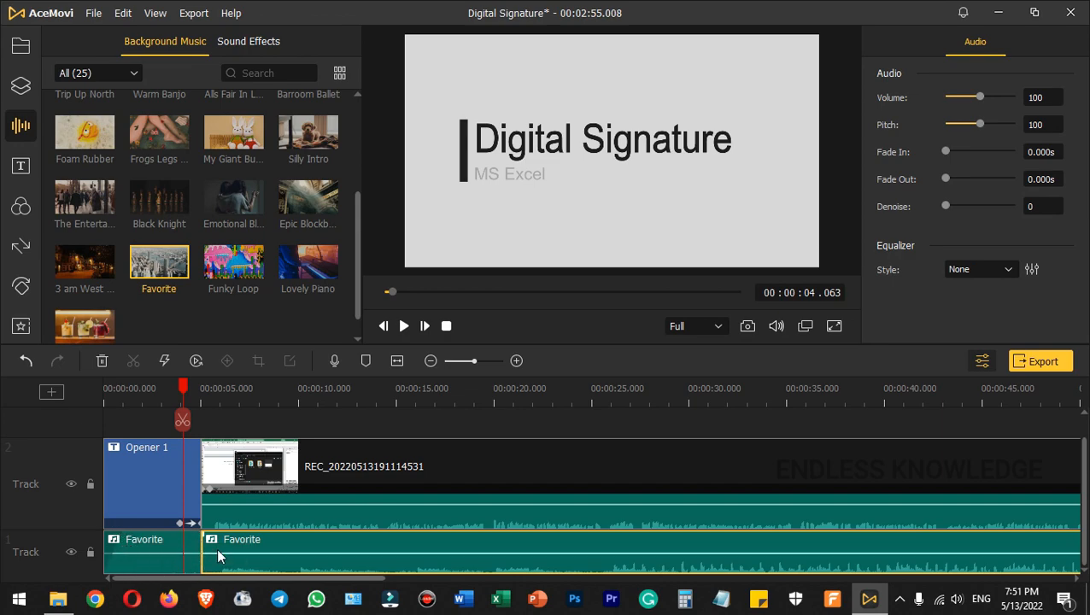
left_click(252, 390)
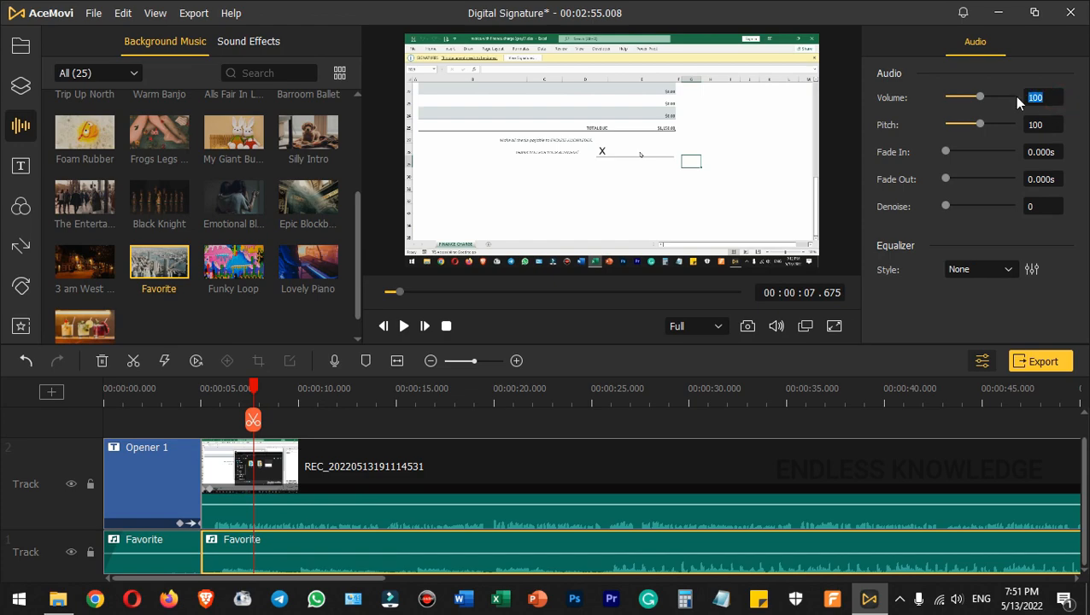
type("25")
left_click(911, 338)
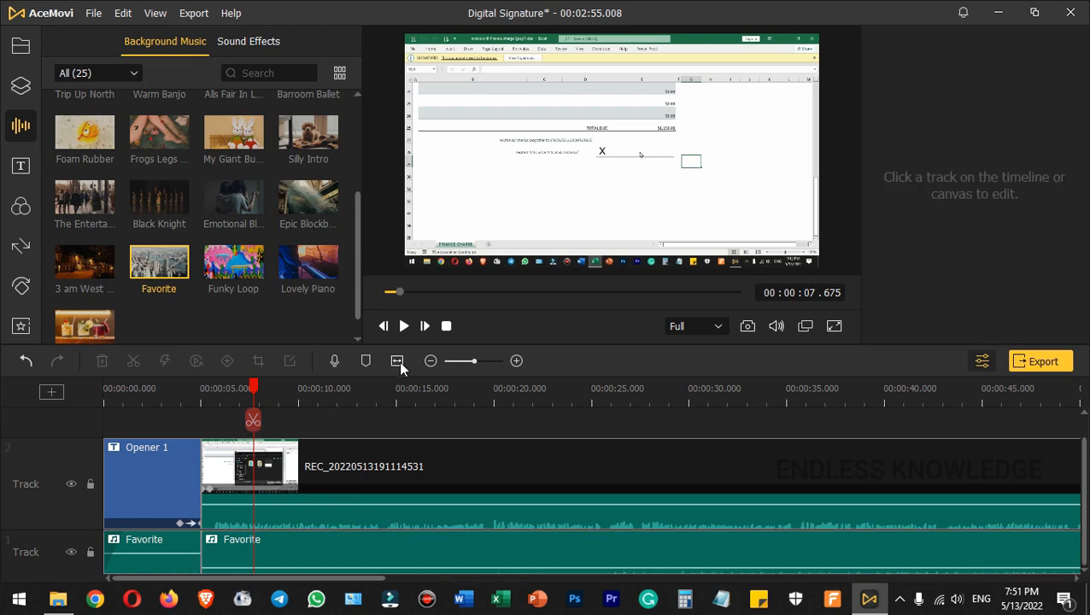
- Place the "End Credit 11" template on track 2 directly after the recording clip and view its frame at 00:01:38.369
left_click(398, 360)
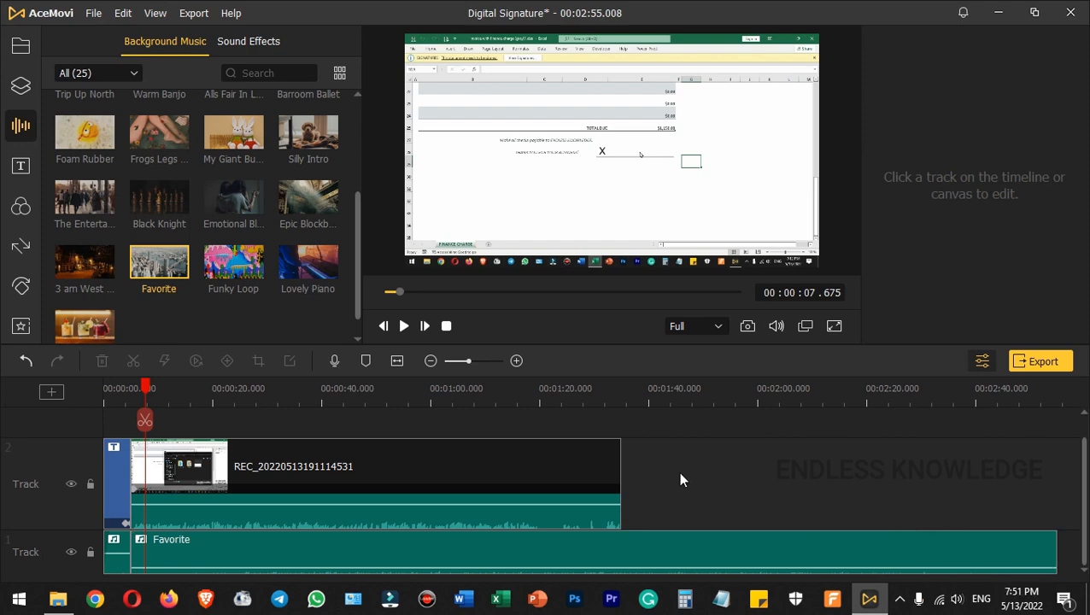
left_click(20, 165)
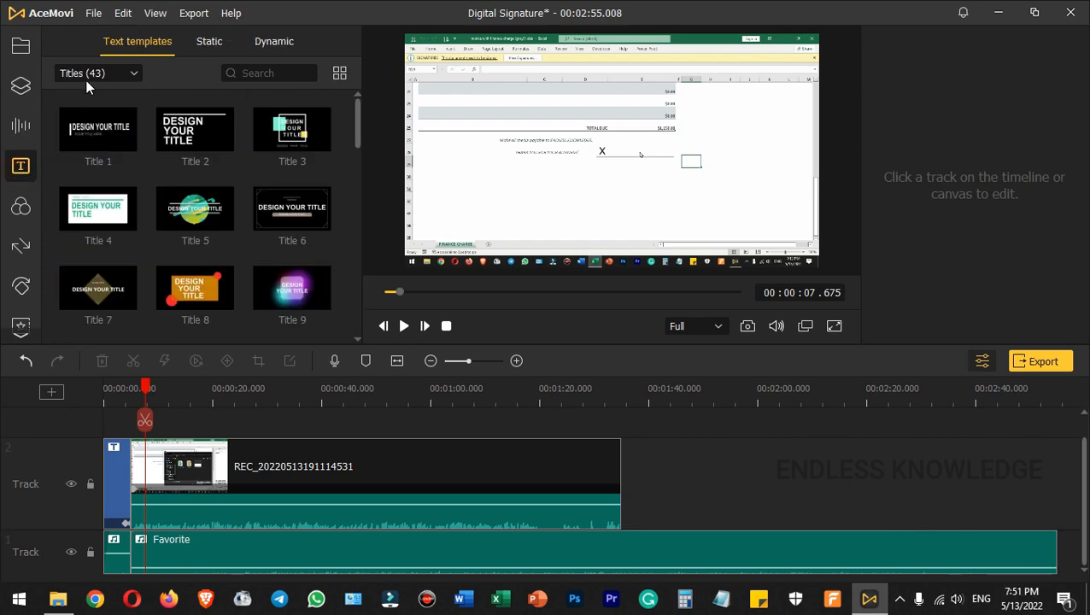
left_click(100, 74)
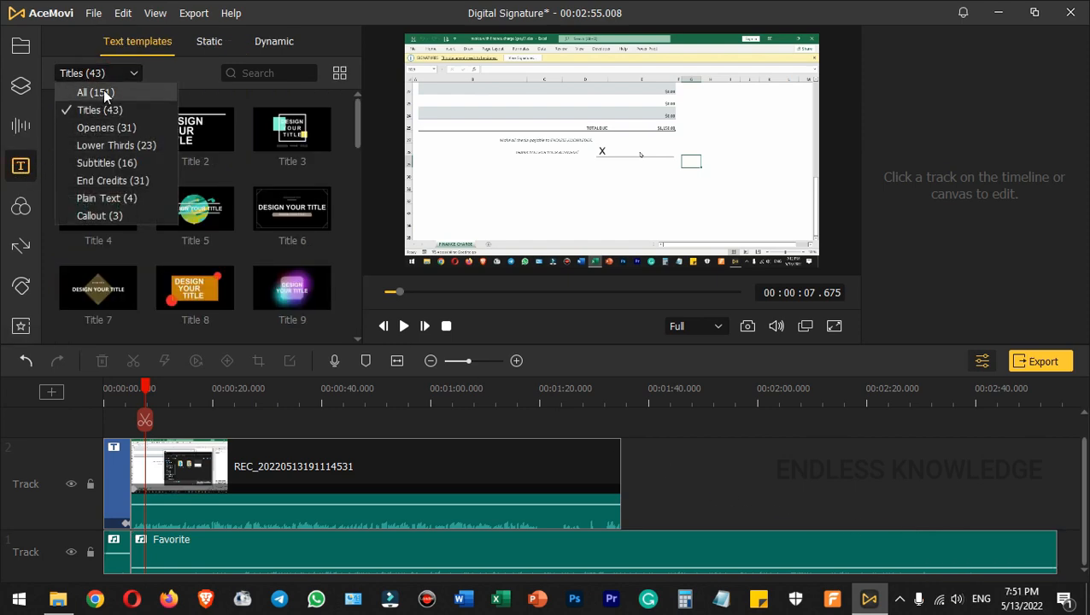
left_click(109, 181)
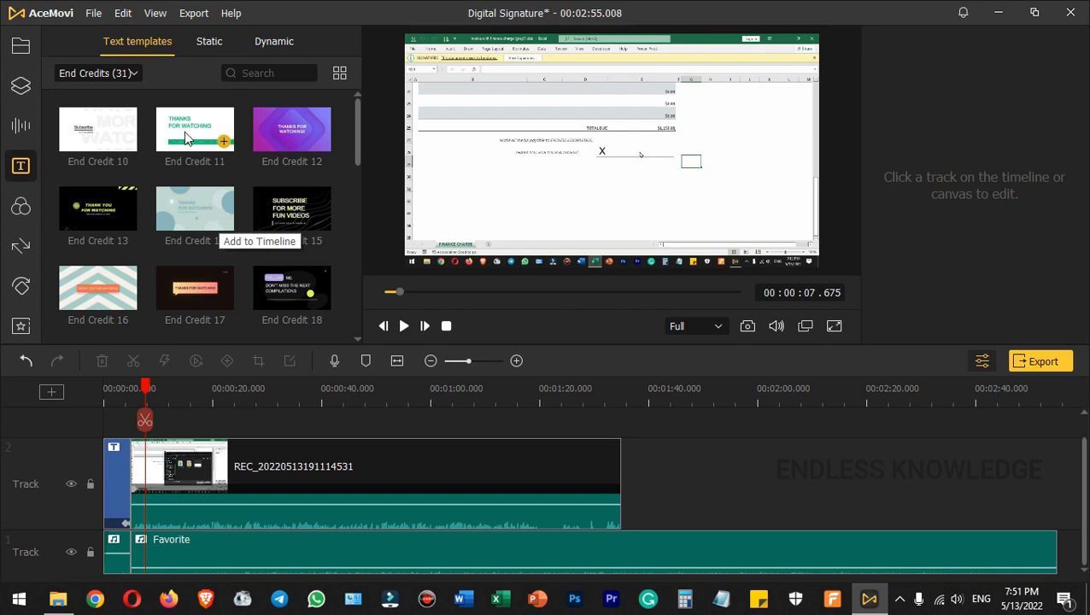
left_click_drag(200, 135, 647, 490)
scroll(684, 486, "down", 2)
left_click(640, 393)
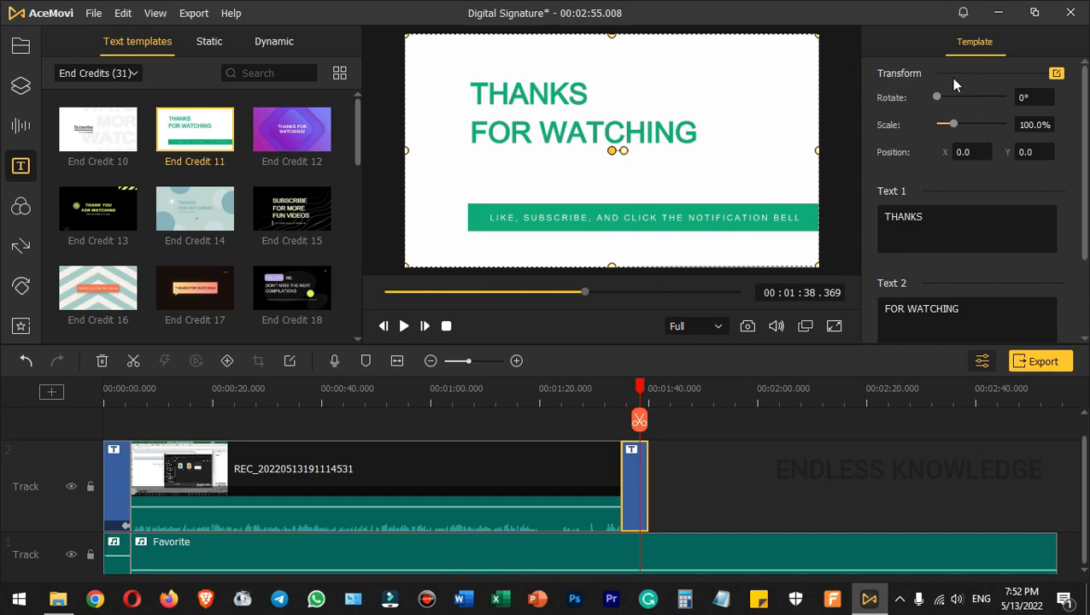
- Recolour the end credit's banner element Video1 with Cyan-Red 100, Hue 79 and Contrast -40, and apply the advanced edit
left_click(1057, 75)
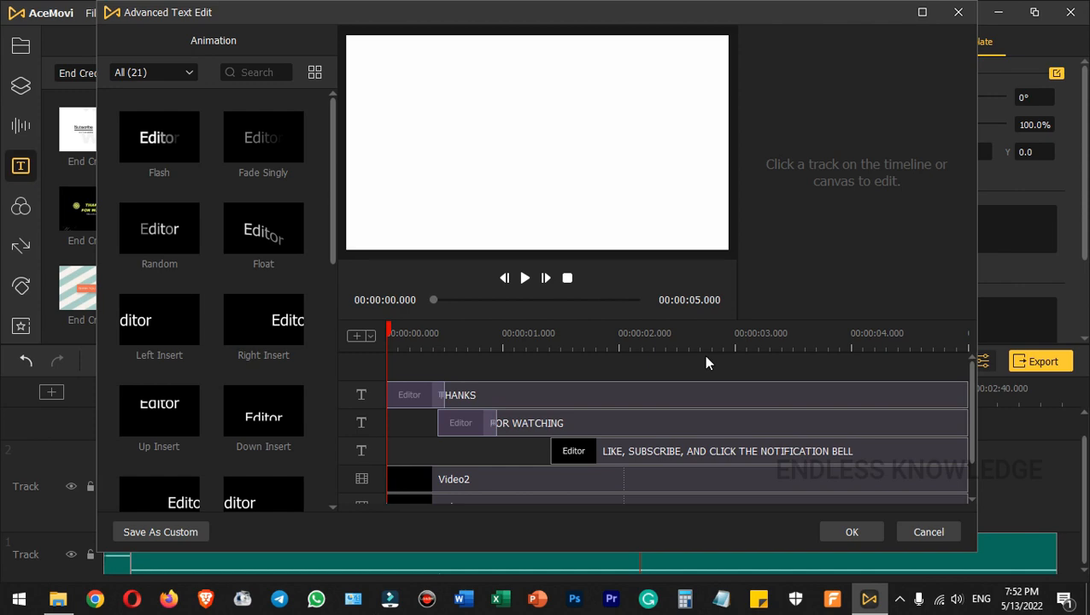
scroll(704, 359, "down", 1)
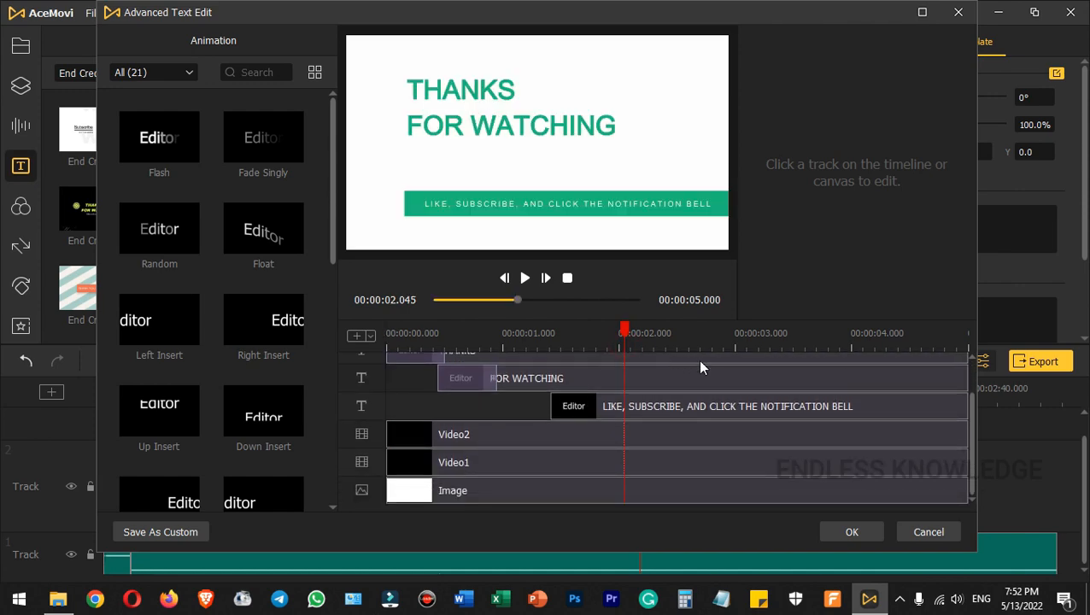
left_click(504, 487)
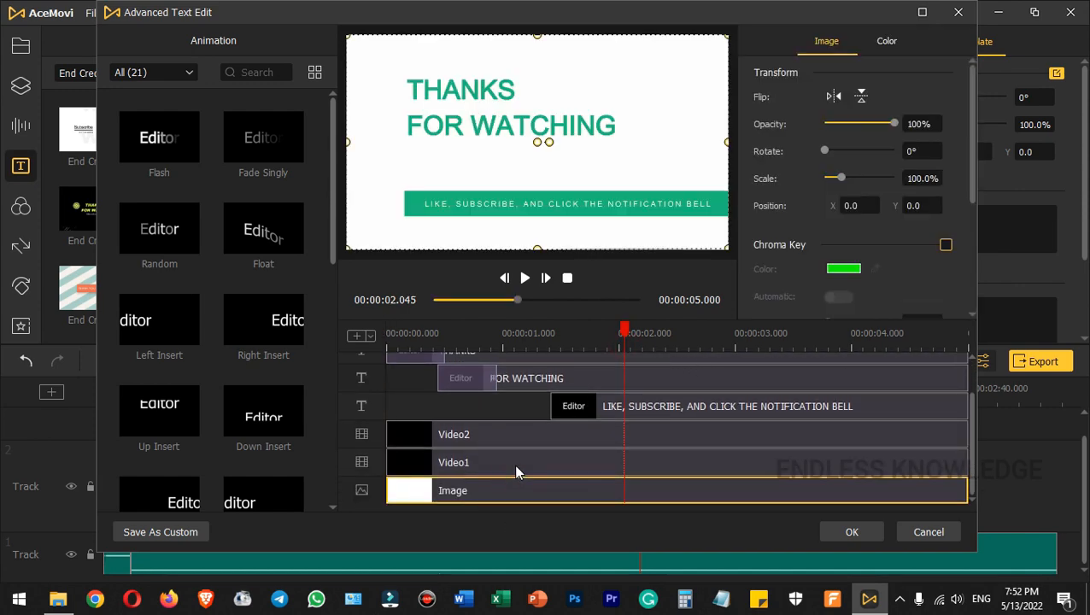
left_click(517, 471)
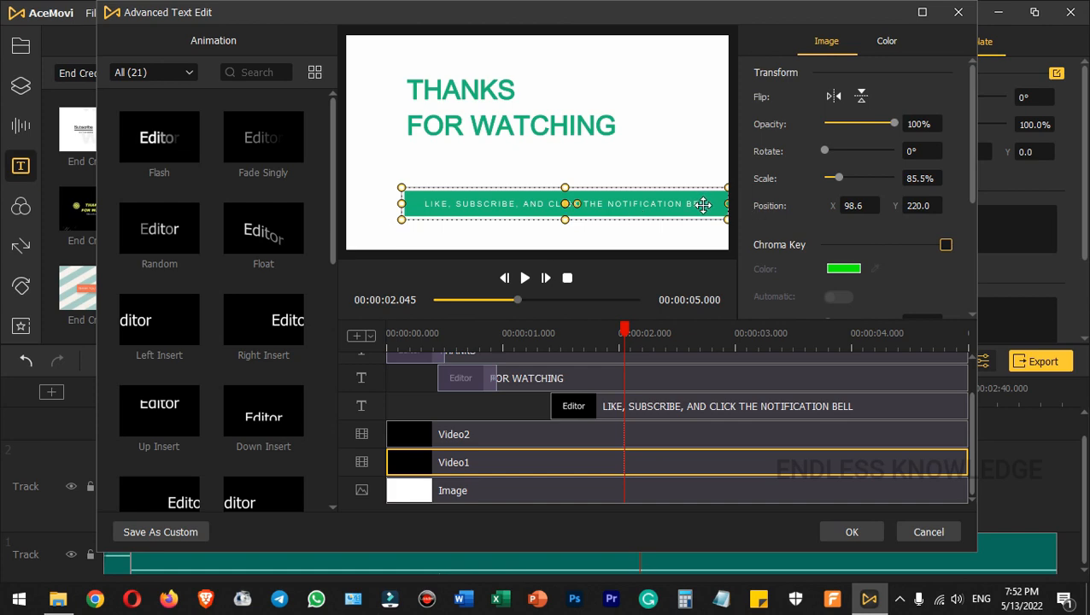
left_click(889, 41)
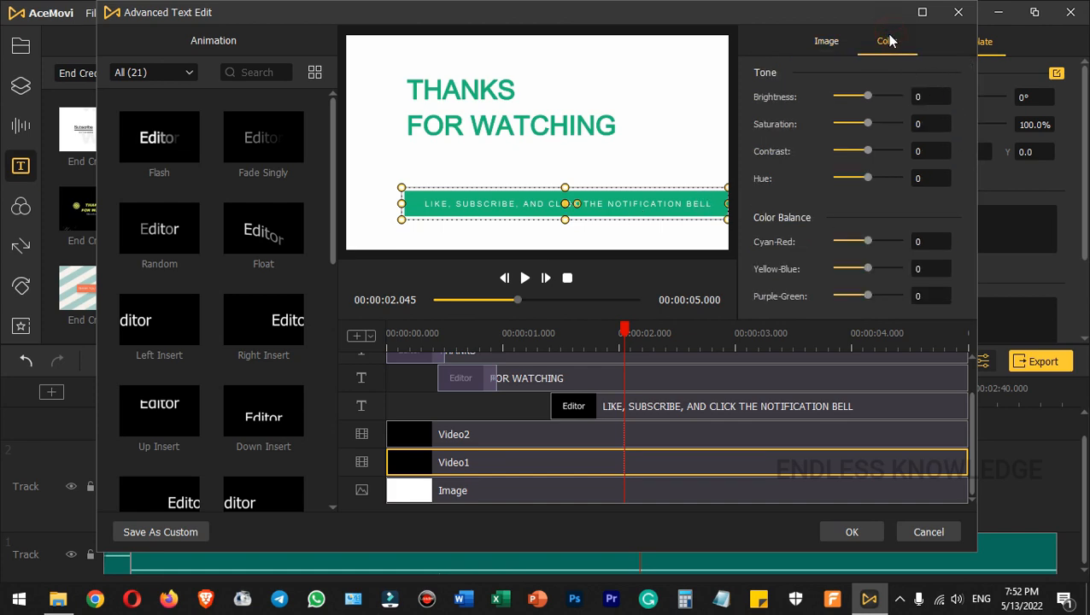
left_click_drag(867, 242, 907, 242)
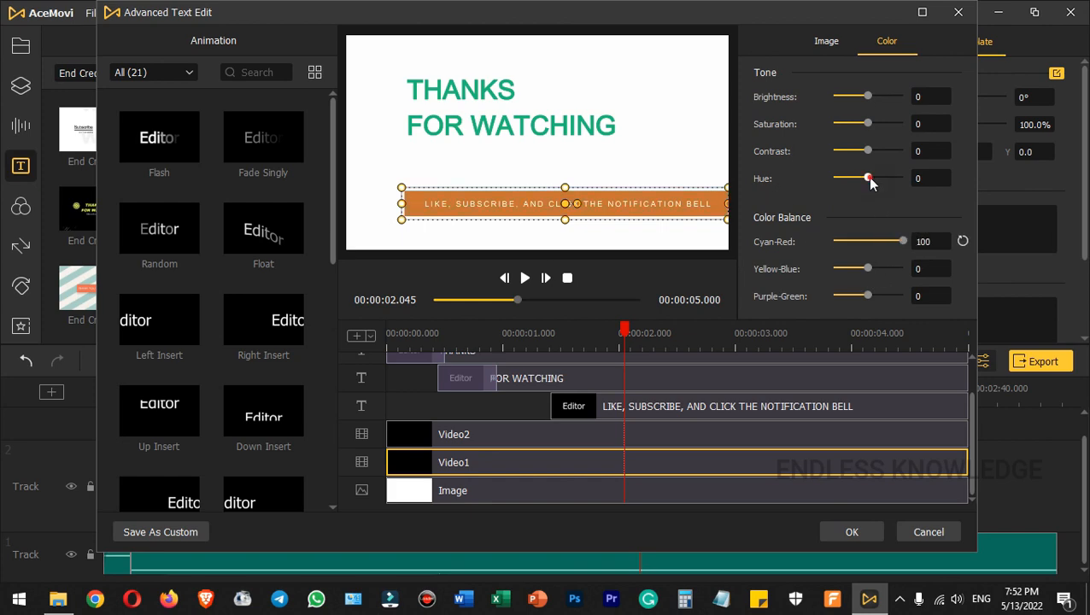
left_click_drag(868, 179, 856, 151)
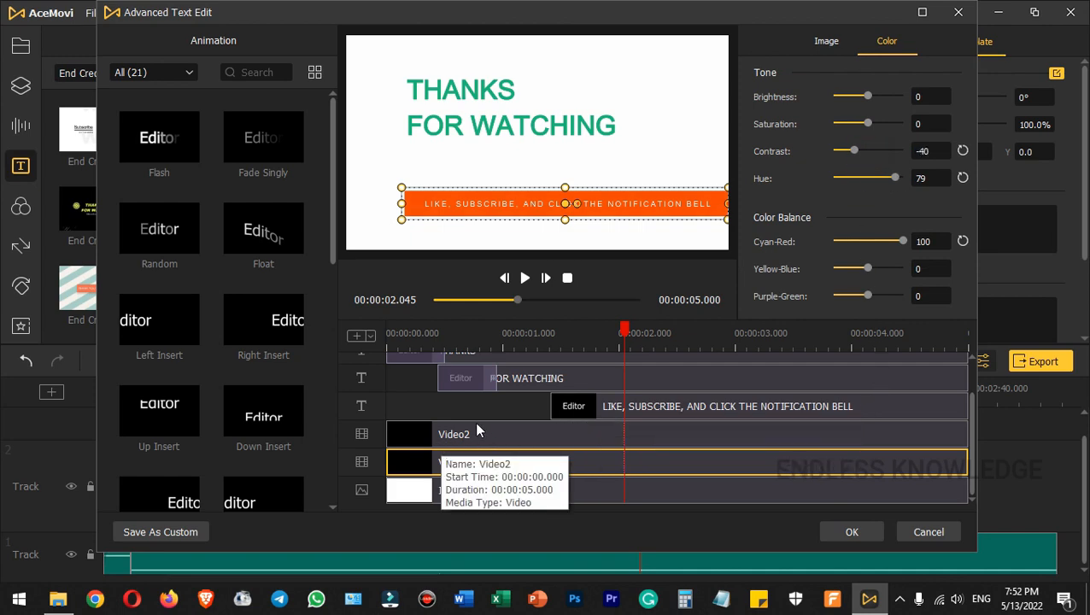
left_click(864, 533)
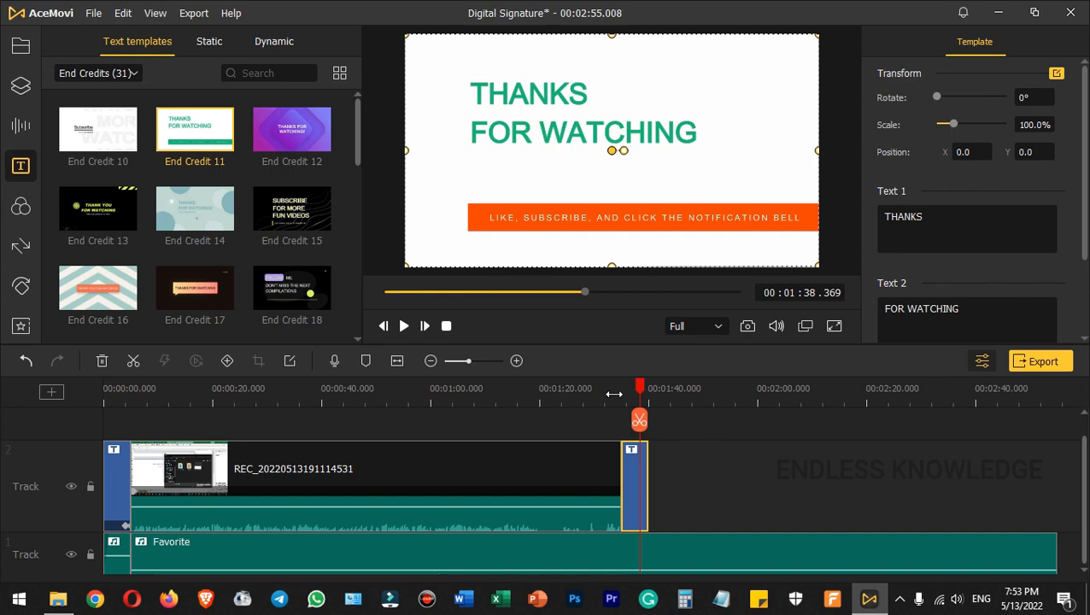
- Trim the second "Favorite" music segment to end with the end credit at 00:01:40.016 and give it a 4.999 s fade-out
right_click(683, 431)
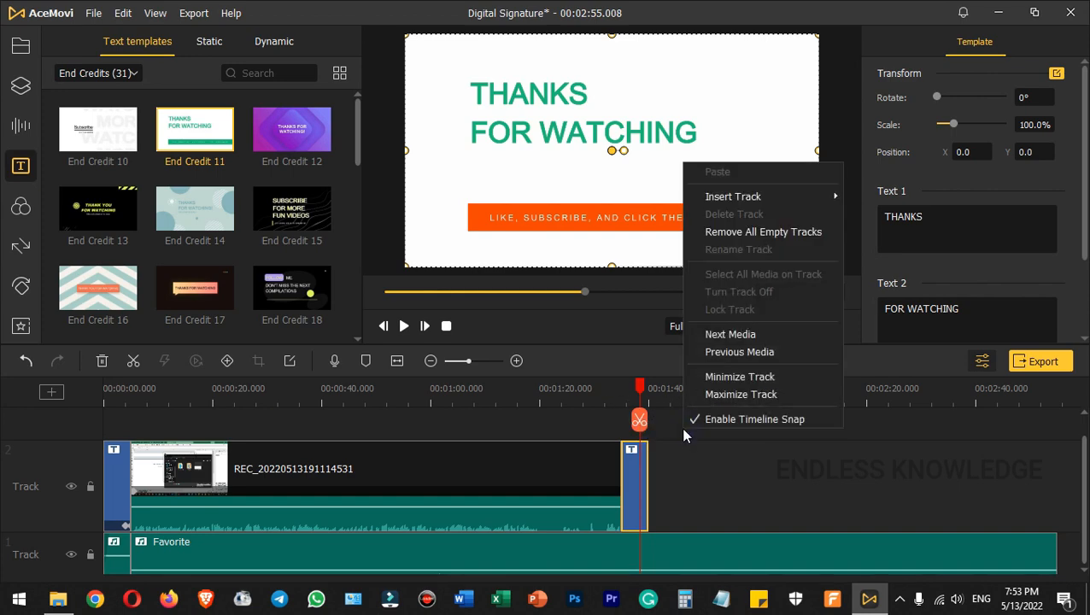
left_click(739, 338)
left_click(1007, 550)
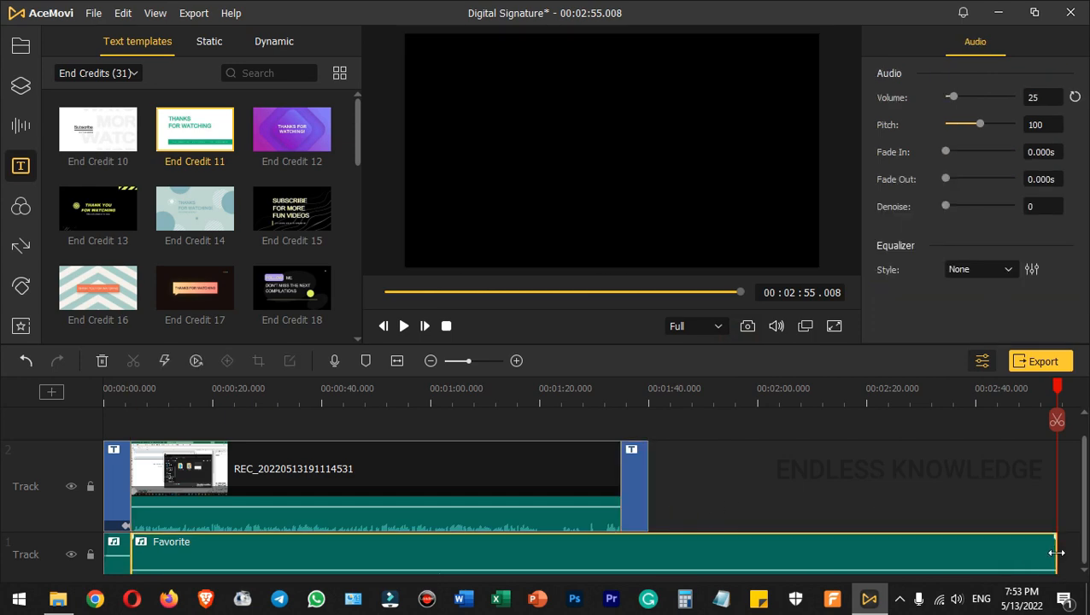
left_click_drag(1057, 554, 621, 540)
- Add the Magnify regional effect on a new track above the recording clip, starting at 00:00:22.770
left_click(396, 361)
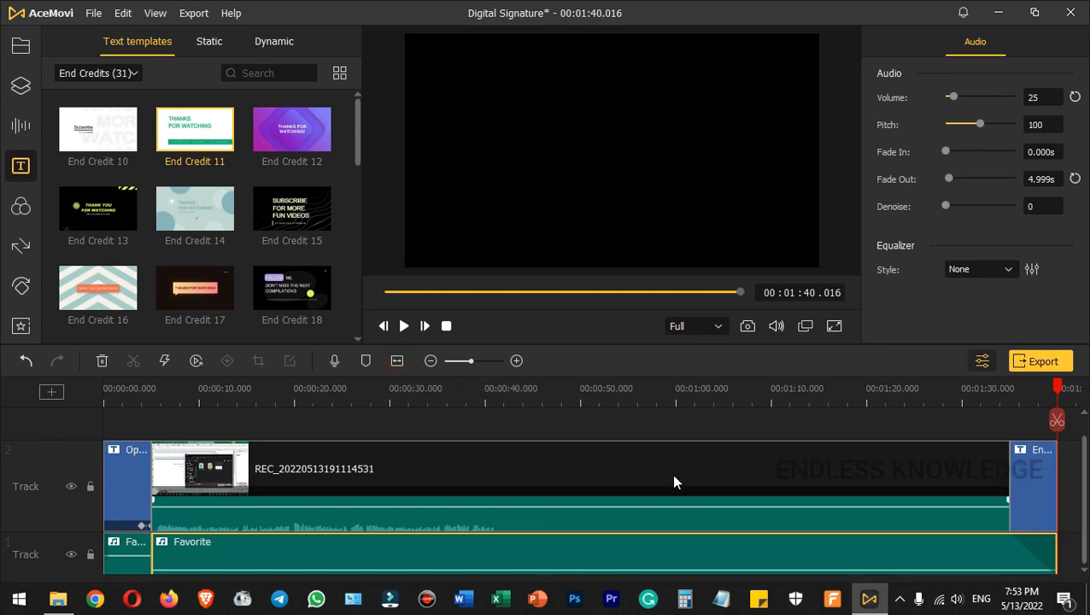
left_click(520, 391)
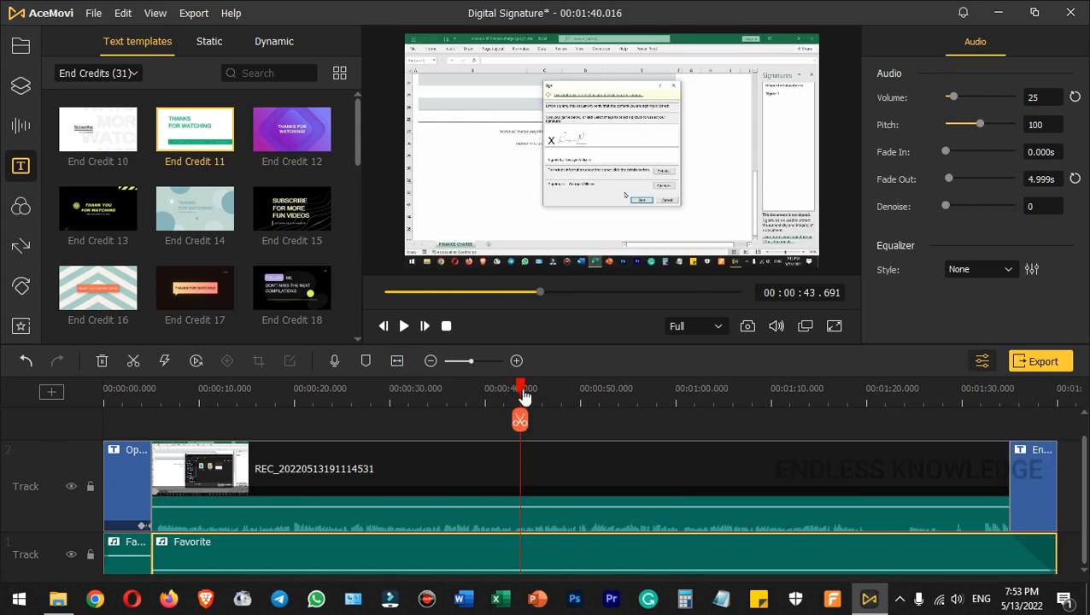
mouse_move(523, 395)
left_mouse_down()
mouse_move(580, 395)
mouse_move(440, 409)
mouse_move(767, 419)
mouse_move(688, 431)
mouse_move(334, 438)
mouse_move(675, 434)
mouse_move(320, 449)
left_mouse_up()
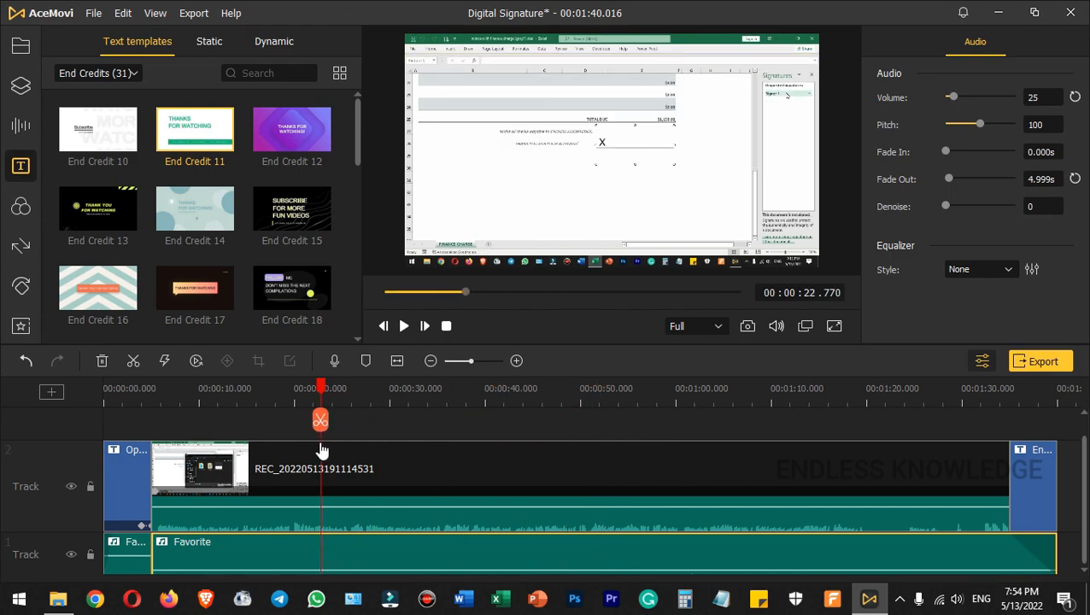
left_click(21, 325)
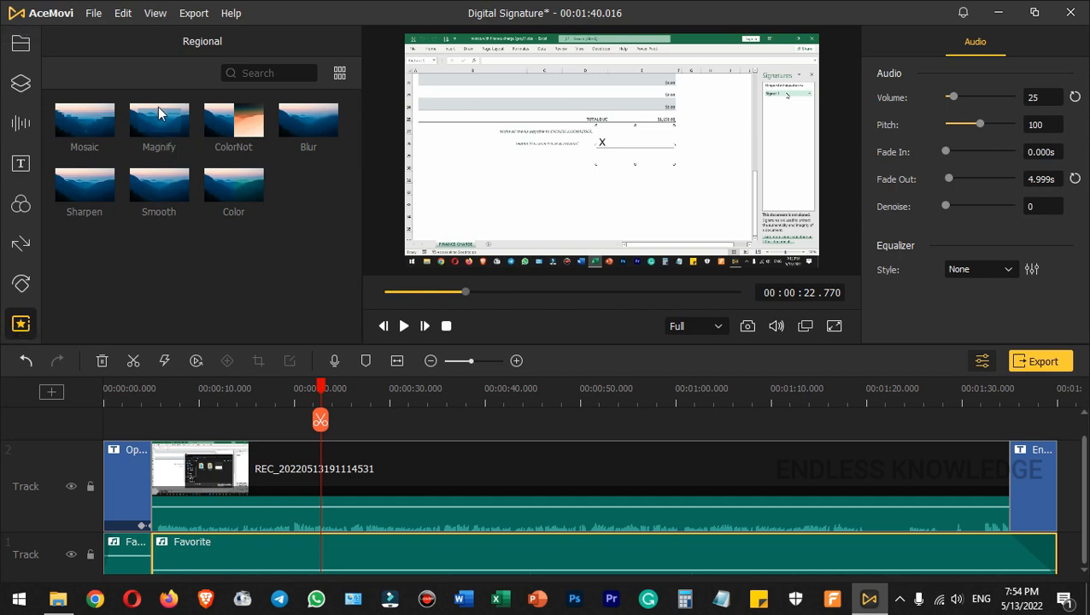
left_click_drag(159, 125, 324, 454)
scroll(431, 477, "down", 1)
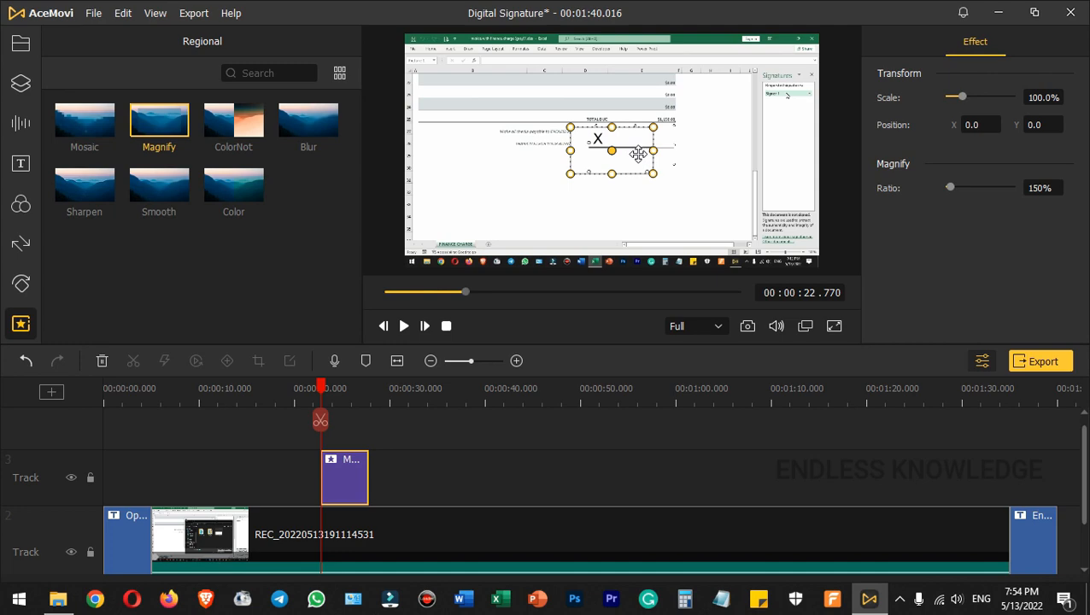
- Resize the Magnify region over the recording's Sign dialog to a scale of about 389.7%, positioned at X 0.0, Y -27.4
left_click_drag(653, 173, 752, 224)
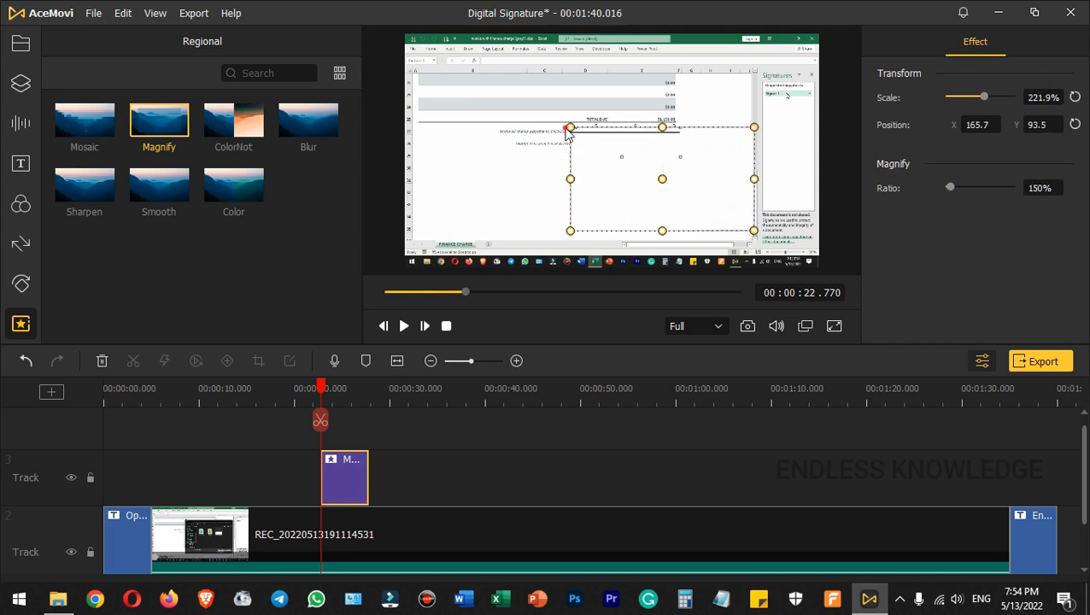
left_click(576, 146)
left_click(358, 470)
left_click_drag(570, 127, 515, 93)
left_click_drag(560, 157, 565, 141)
left_click_drag(611, 217, 612, 225)
left_click_drag(331, 395, 355, 397)
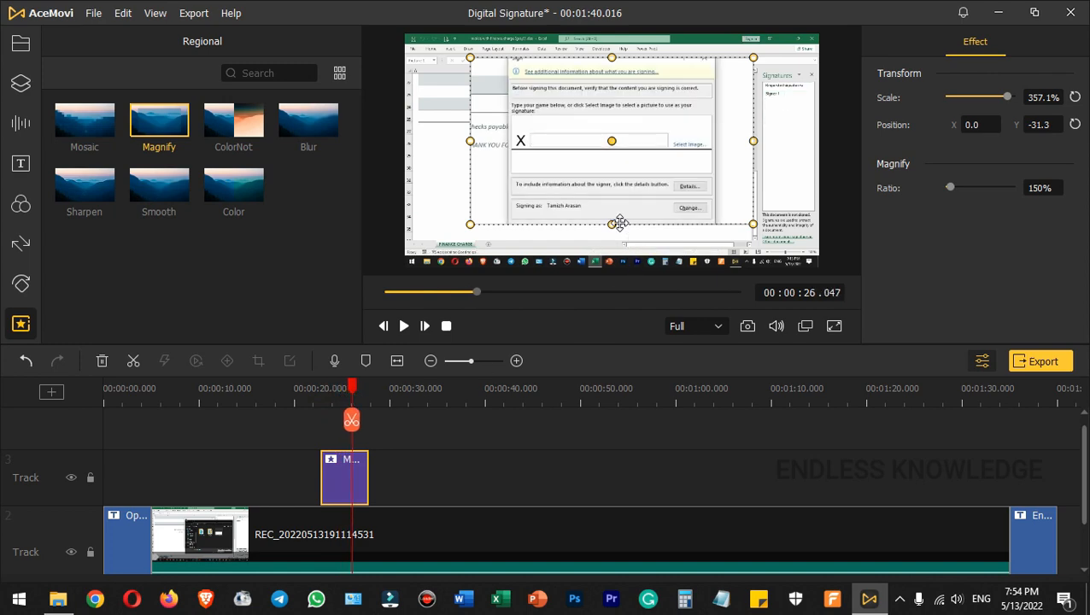
left_click_drag(612, 224, 612, 234)
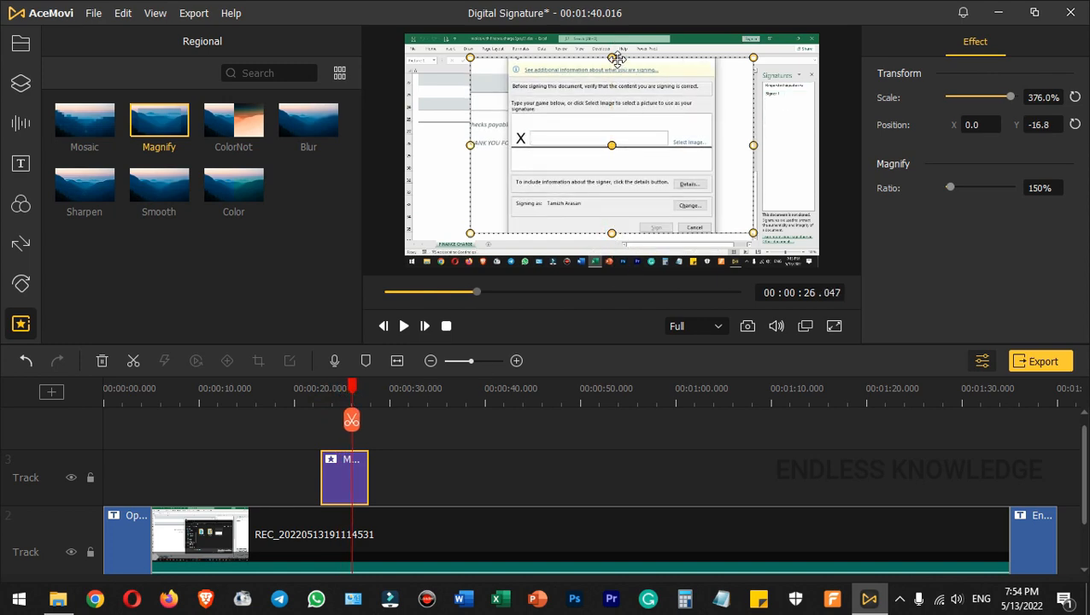
left_click_drag(612, 58, 612, 51)
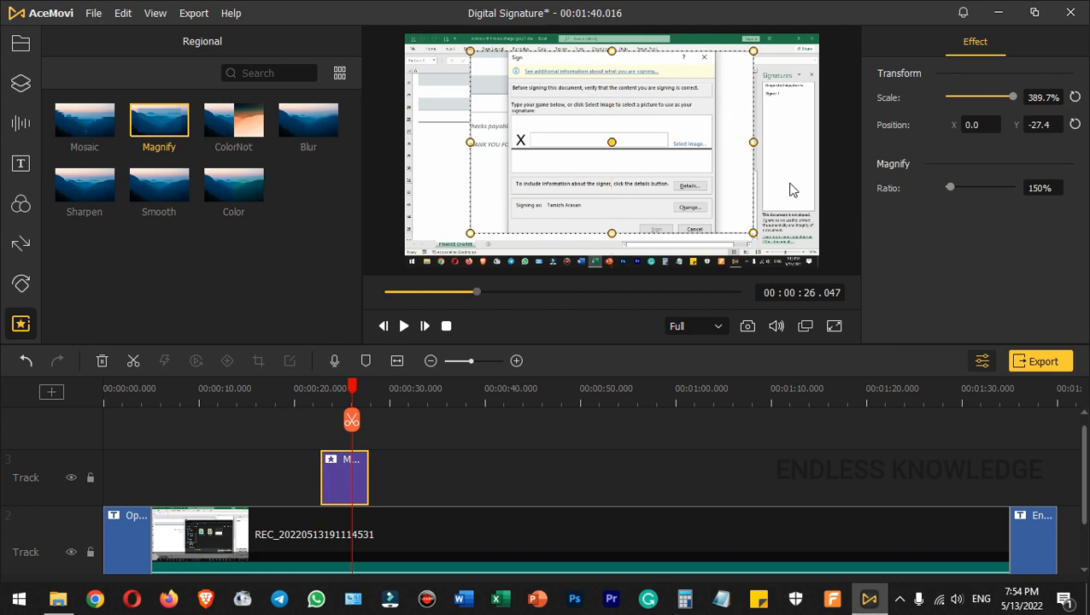
- Try a magnify ratio of 333%, and set the ratio back to 150%
left_click_drag(948, 187, 969, 190)
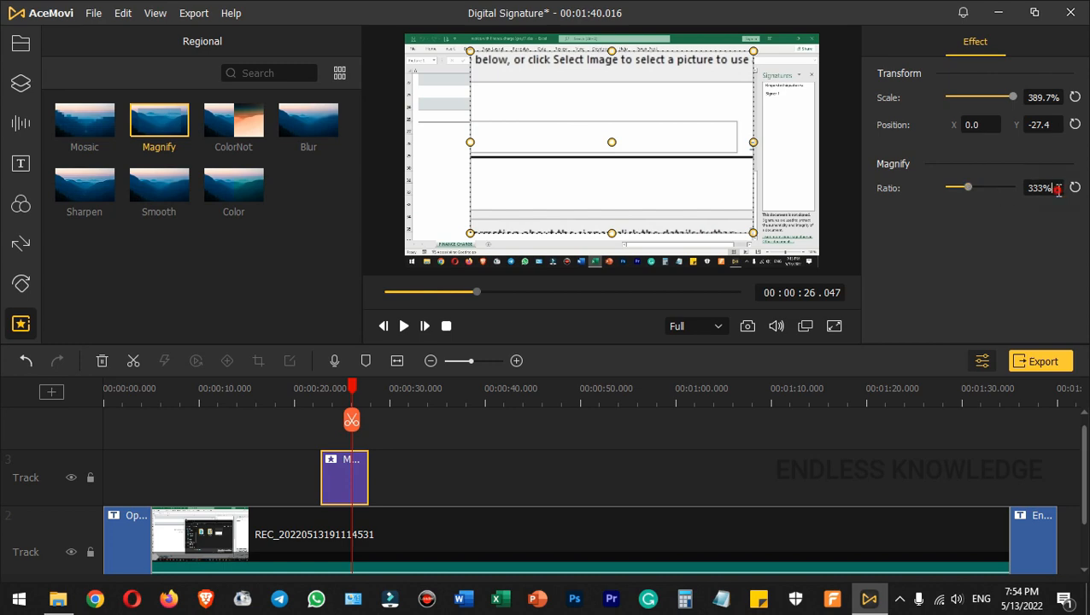
left_click_drag(1058, 190, 1017, 189)
type("150")
key("Return")
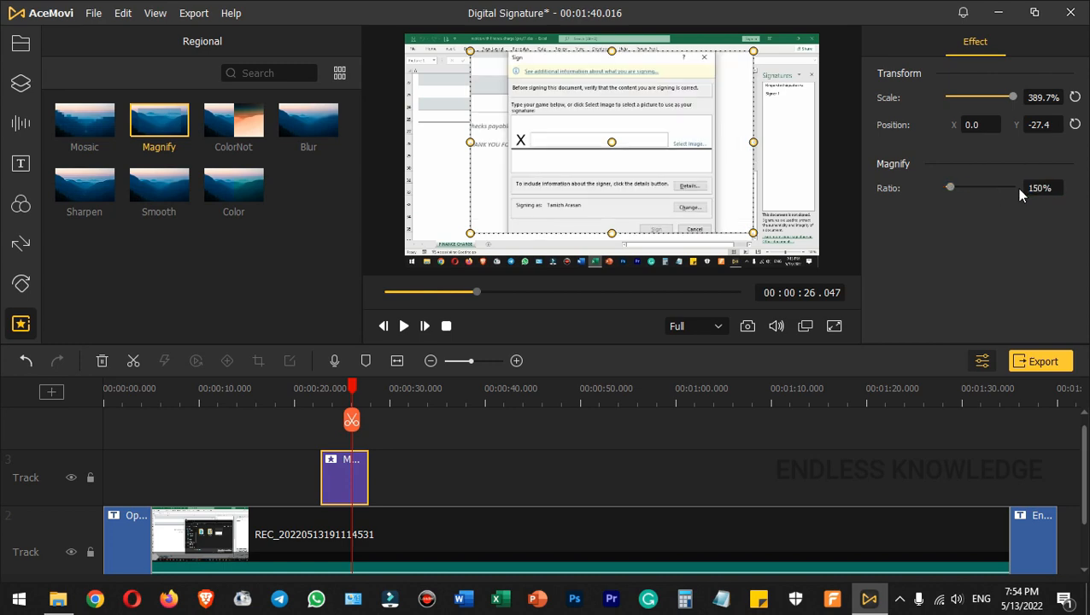
- Extend the Magnify effect to end at 00:00:50.245 and scrub back through it to 00:00:35.010
left_click_drag(352, 389, 584, 399)
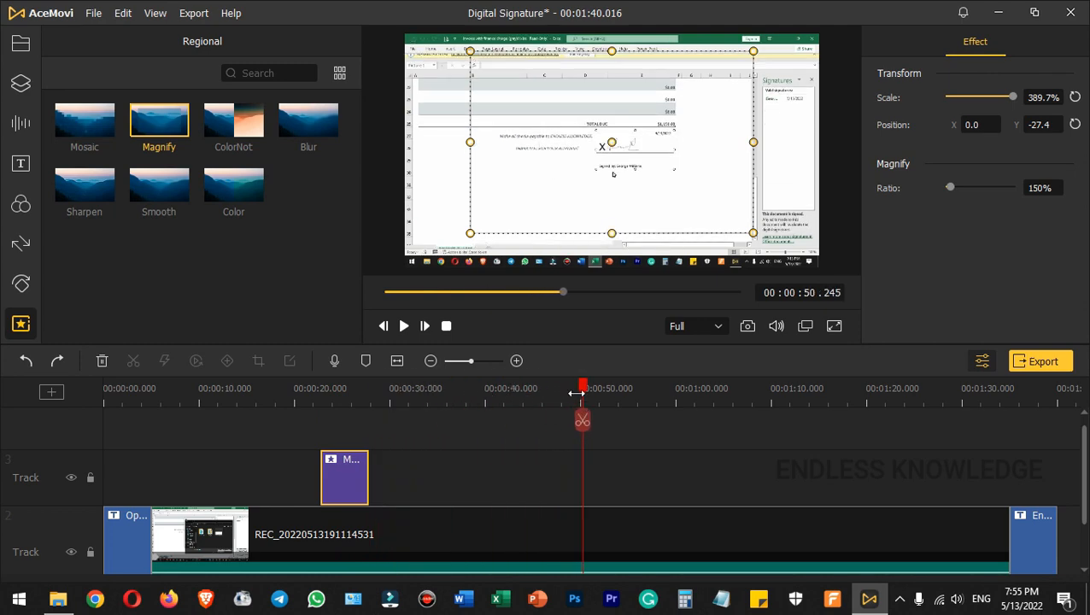
left_click(360, 478)
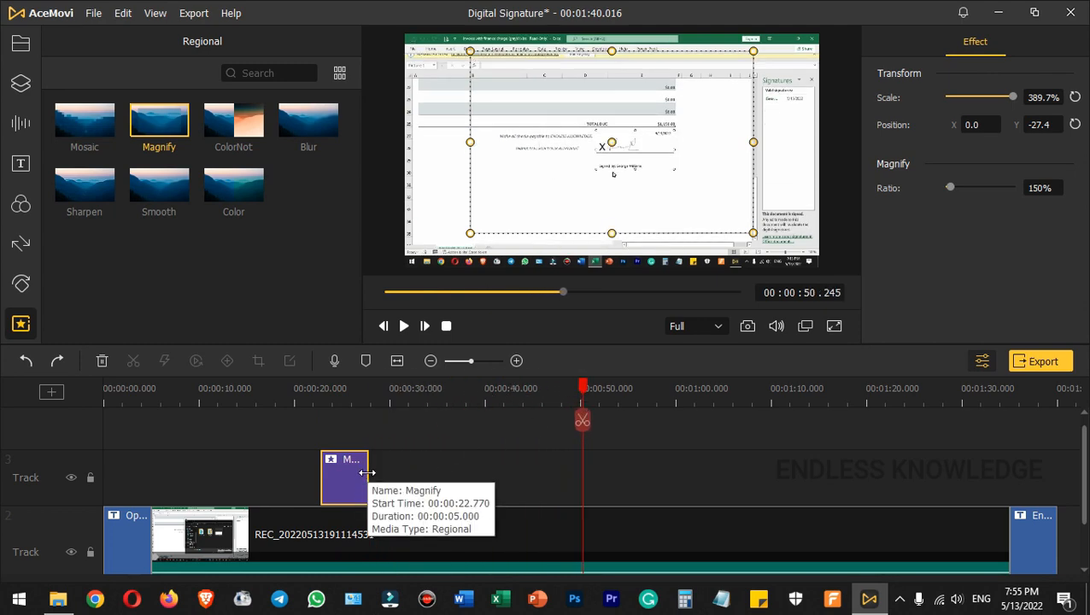
left_click_drag(368, 477, 575, 473)
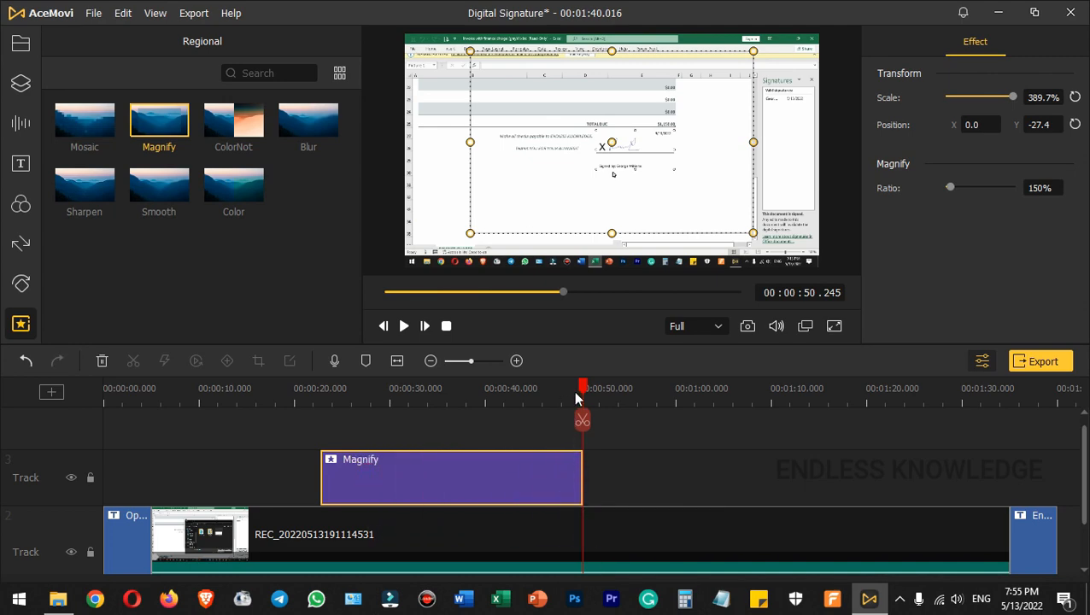
left_click_drag(581, 391, 451, 402)
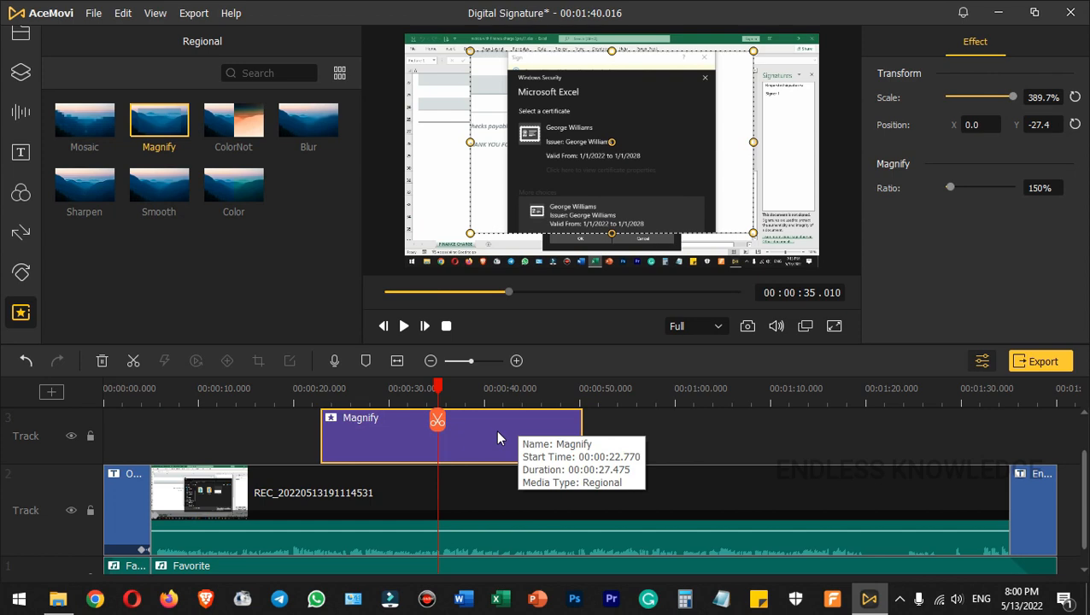
- Place the Gradient-1 background on track 2 directly after the end credit and preview it at 00:01:43.137
left_click(20, 194)
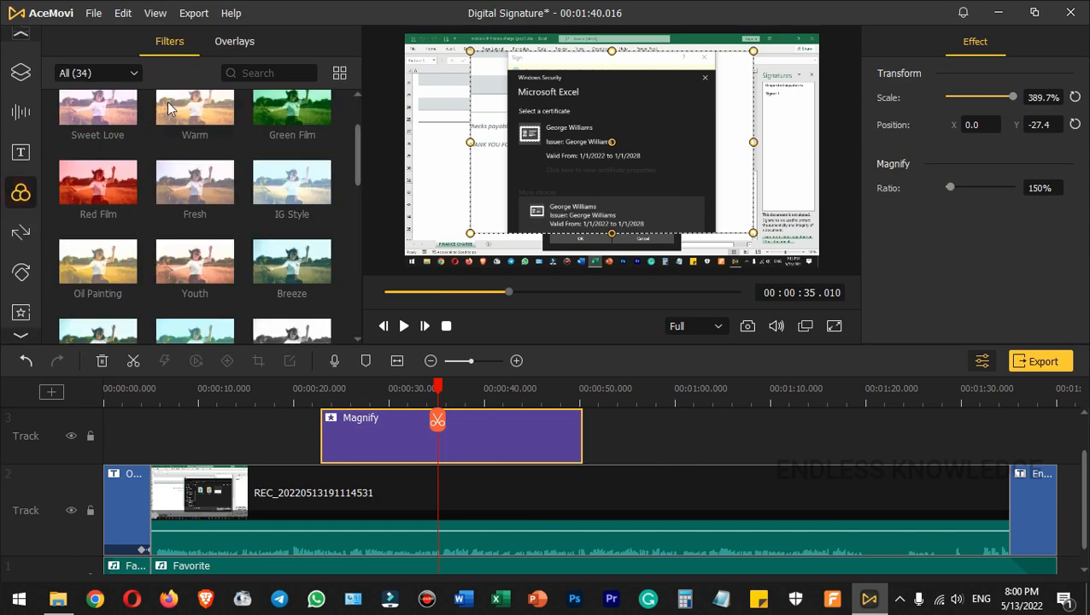
left_click(231, 43)
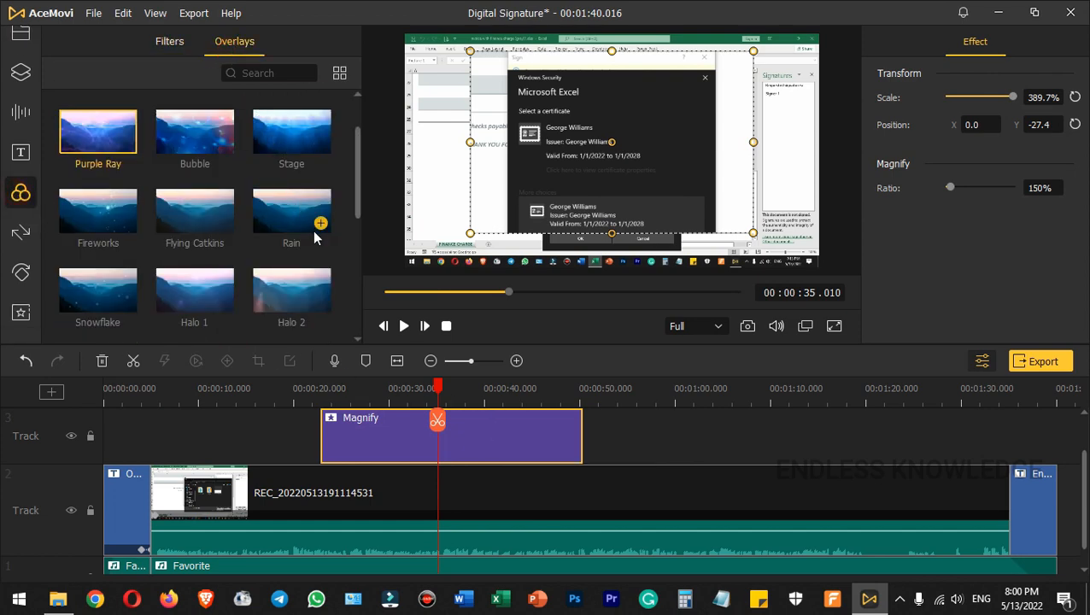
left_click_drag(621, 397, 371, 394)
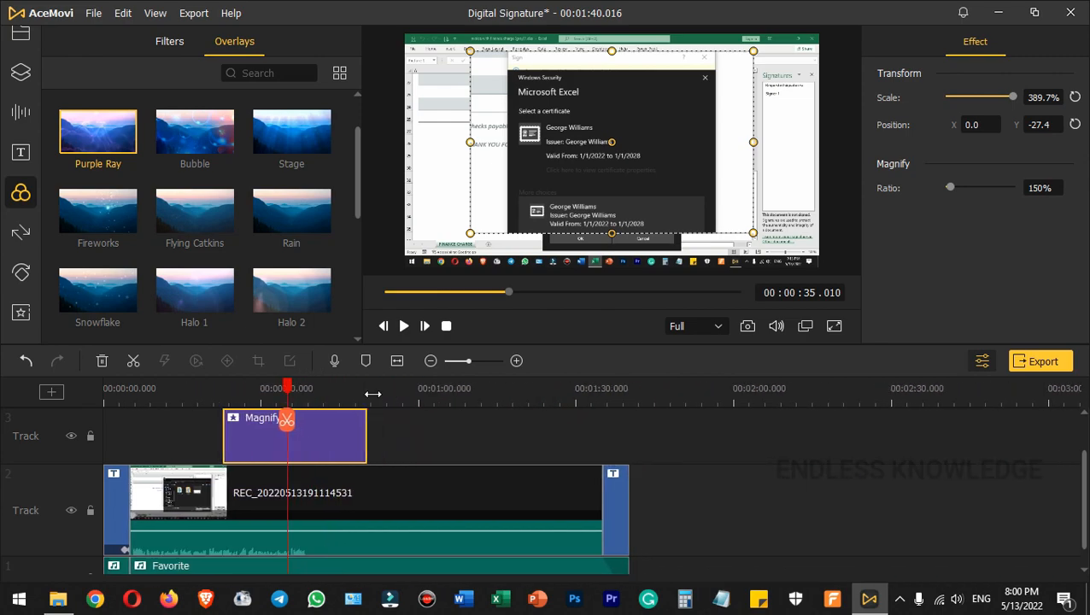
left_click(21, 72)
left_click(233, 42)
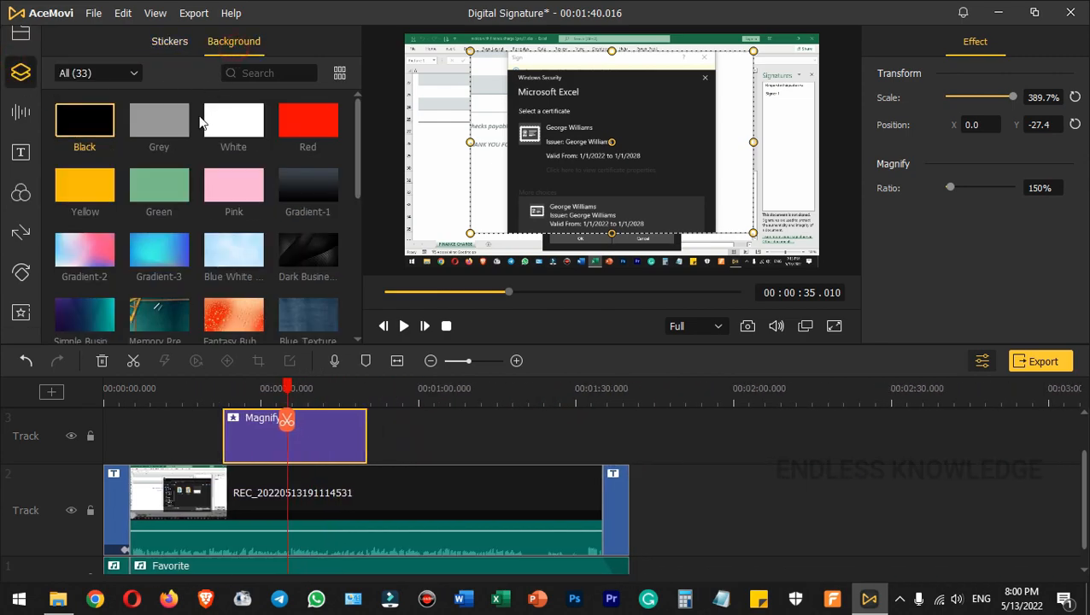
left_click_drag(306, 186, 641, 500)
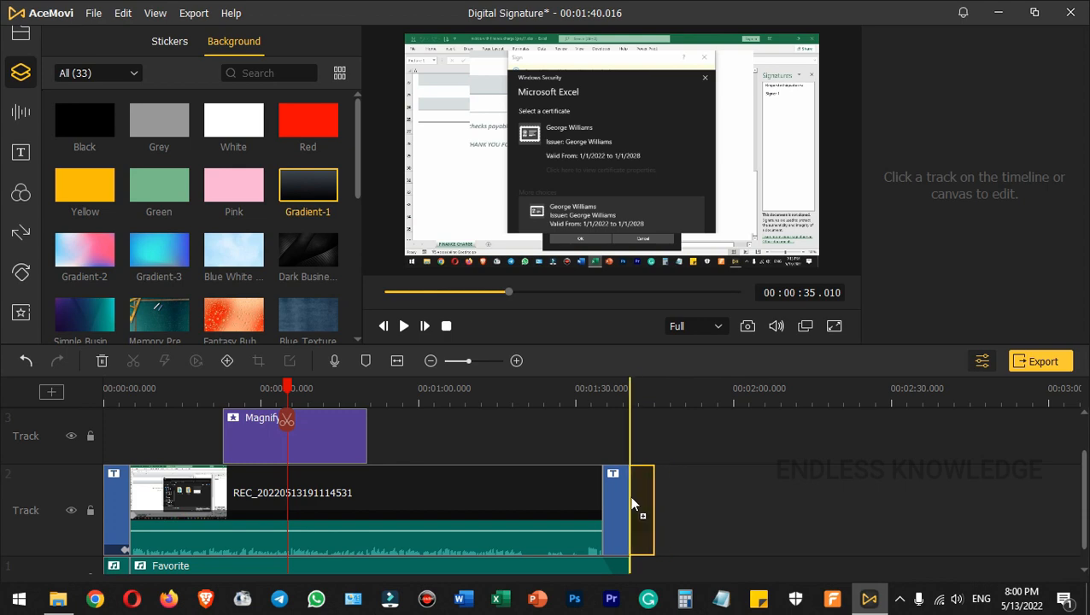
left_click(642, 450)
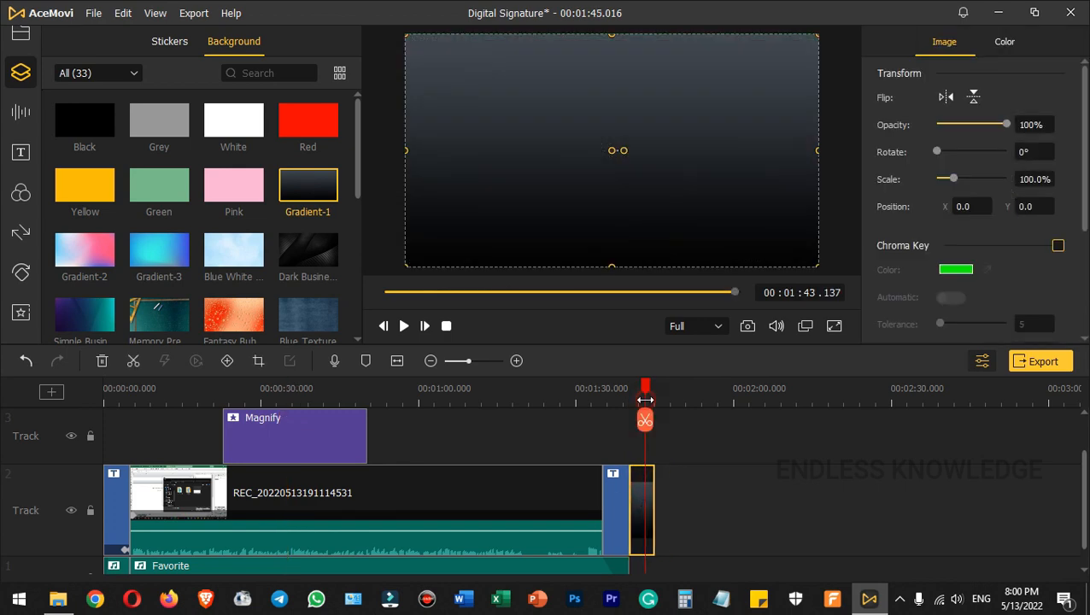
- Try a Cyan-Red color balance of 31 on the gradient background clip and reset it to 0
left_click(1005, 44)
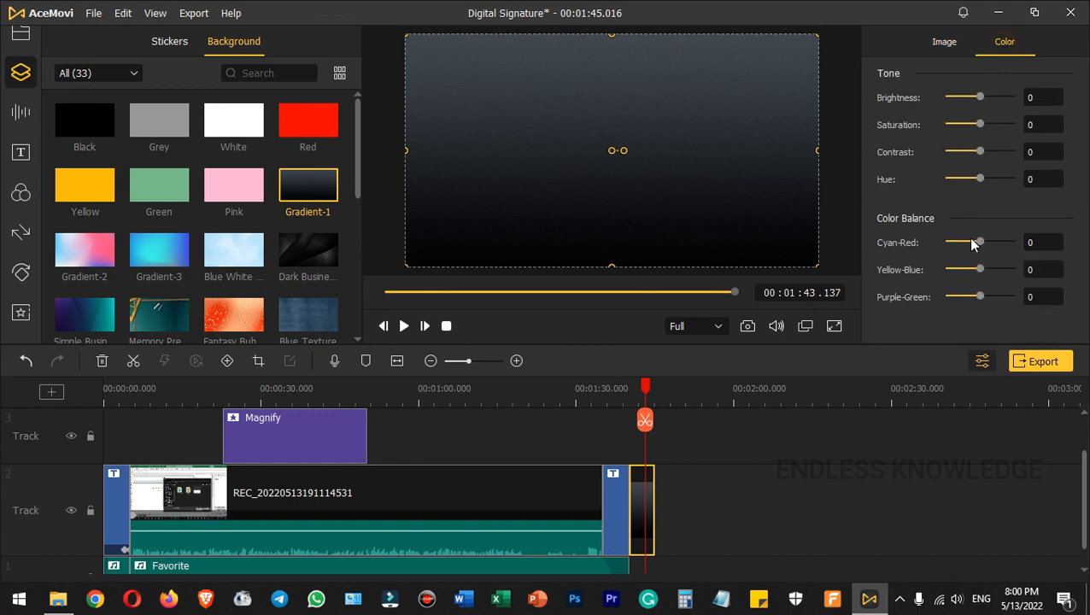
left_click_drag(981, 245, 993, 248)
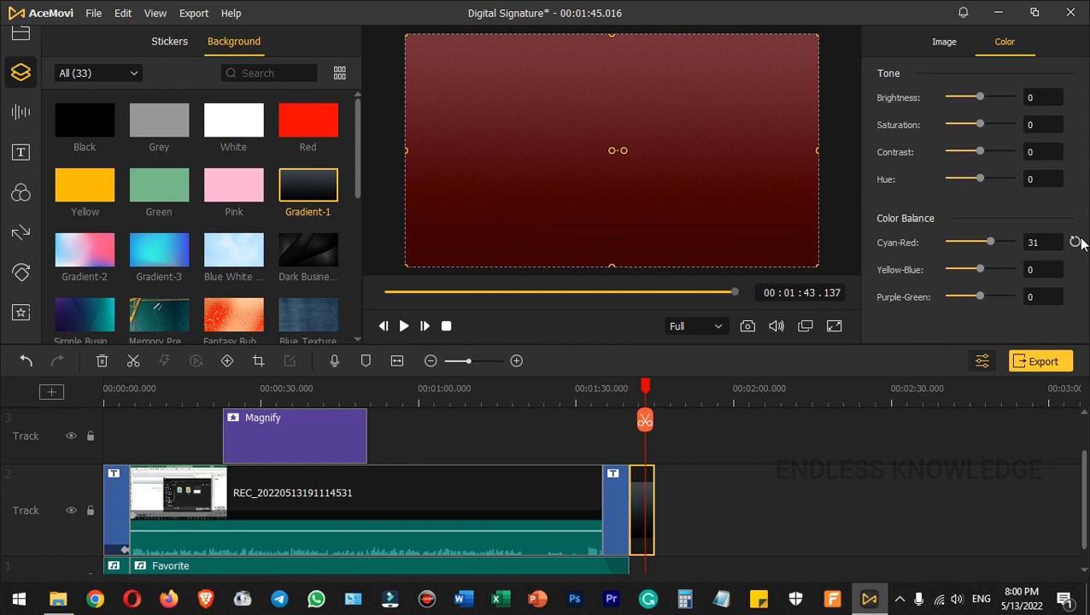
left_click(1074, 244)
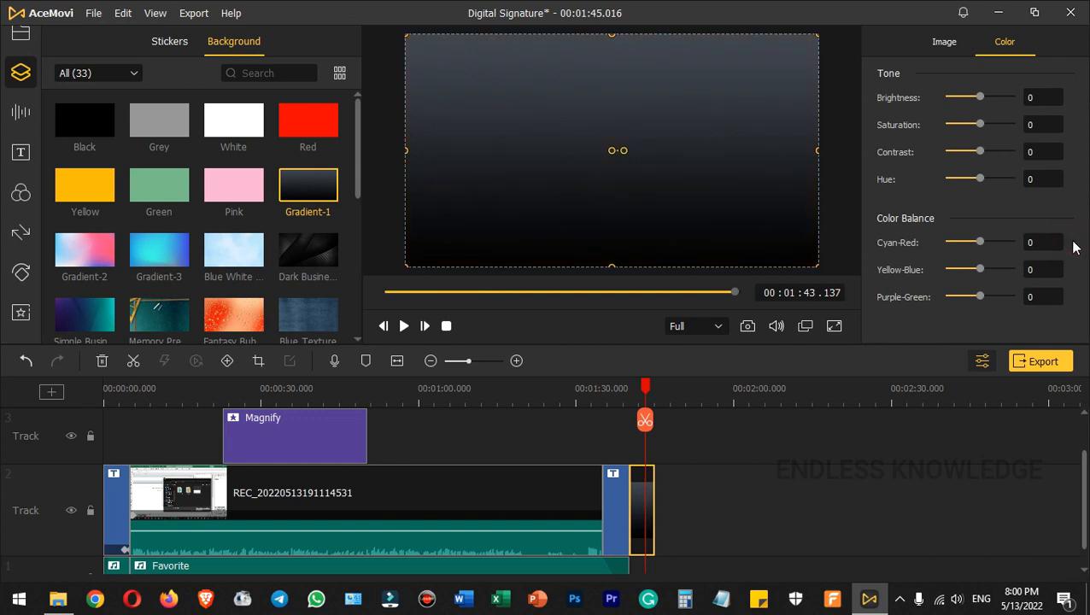
- Add the Snowflake overlay on track 3 above the gradient background clip and play it back briefly
left_click(21, 195)
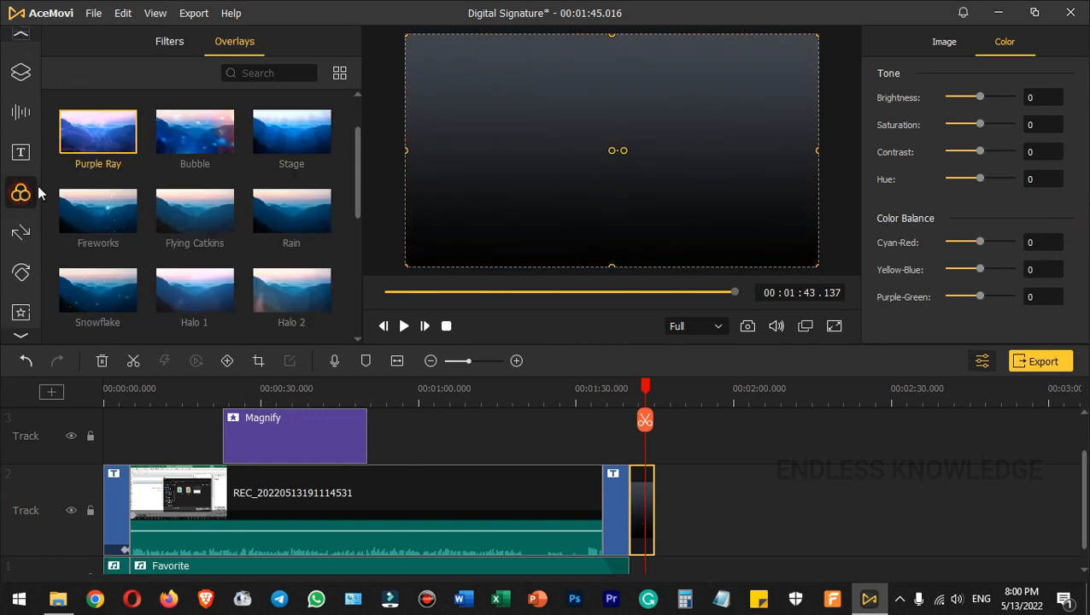
scroll(360, 156, "down", 1)
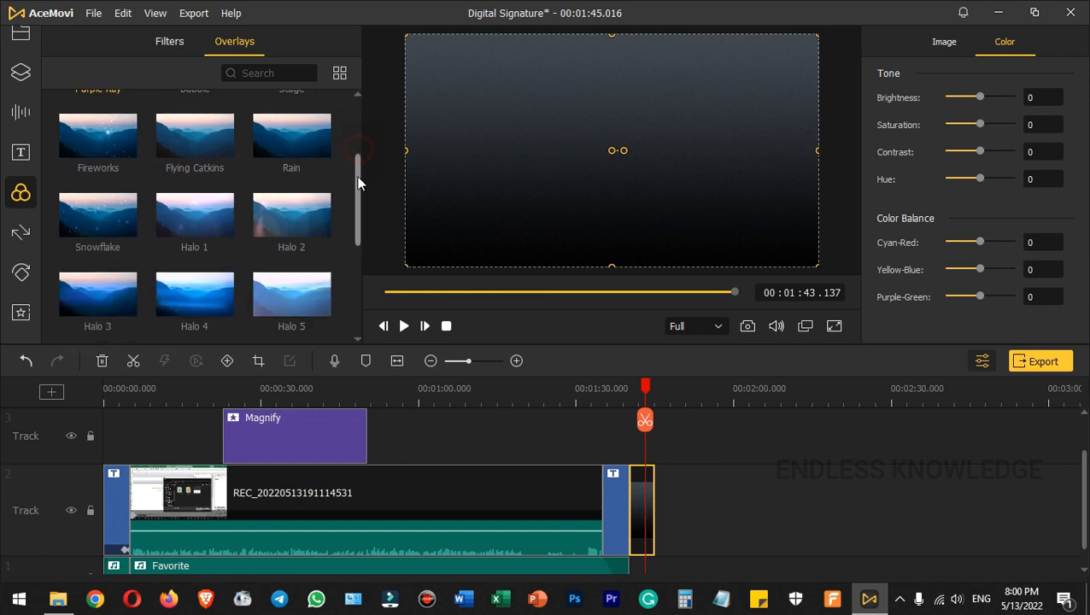
left_click_drag(85, 218, 641, 418)
left_click(637, 392)
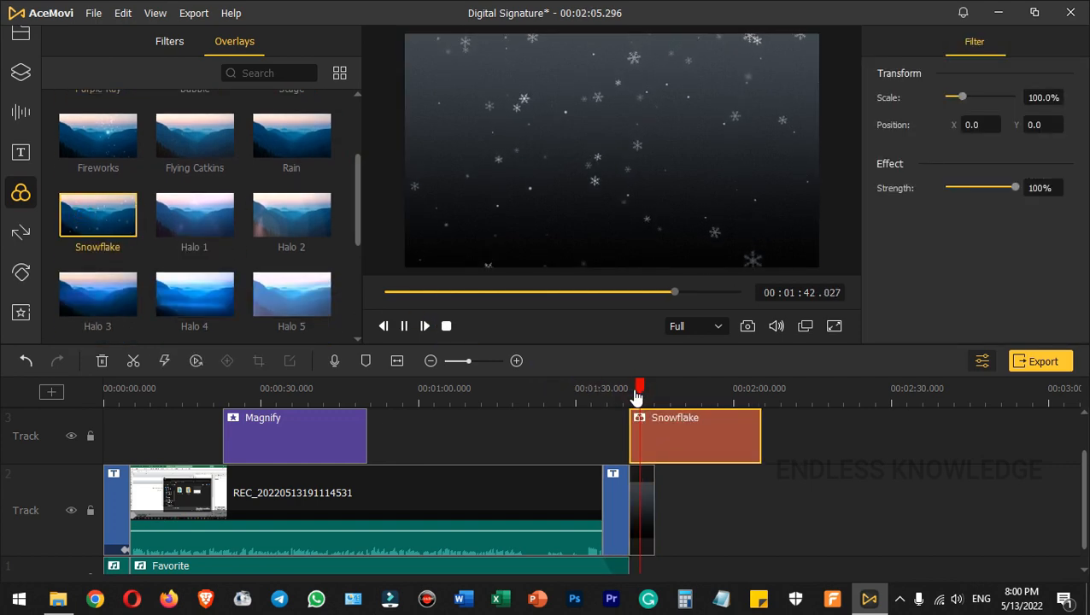
left_click(697, 459)
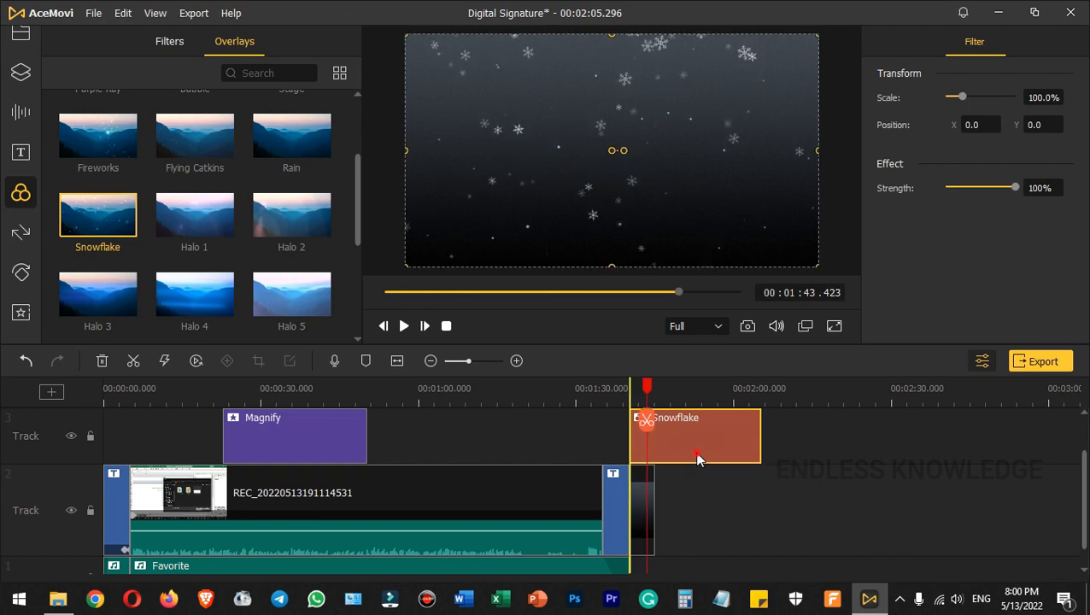
- Try extending the Snowflake overlay until the project runs 00:02:39.320, and undo the extension
left_click(763, 438)
left_click(755, 436)
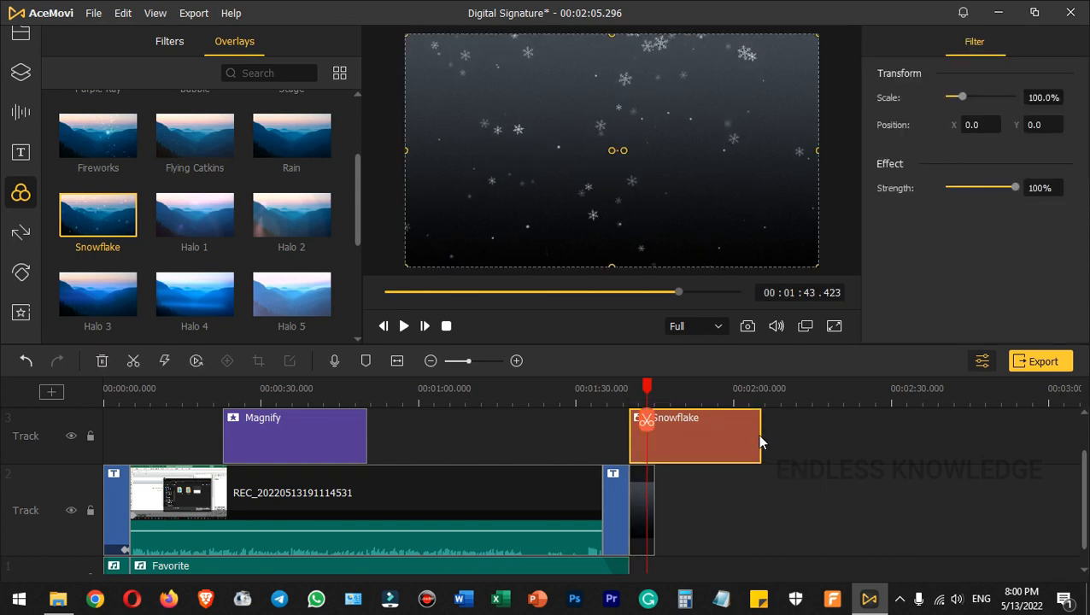
left_click_drag(759, 436, 940, 436)
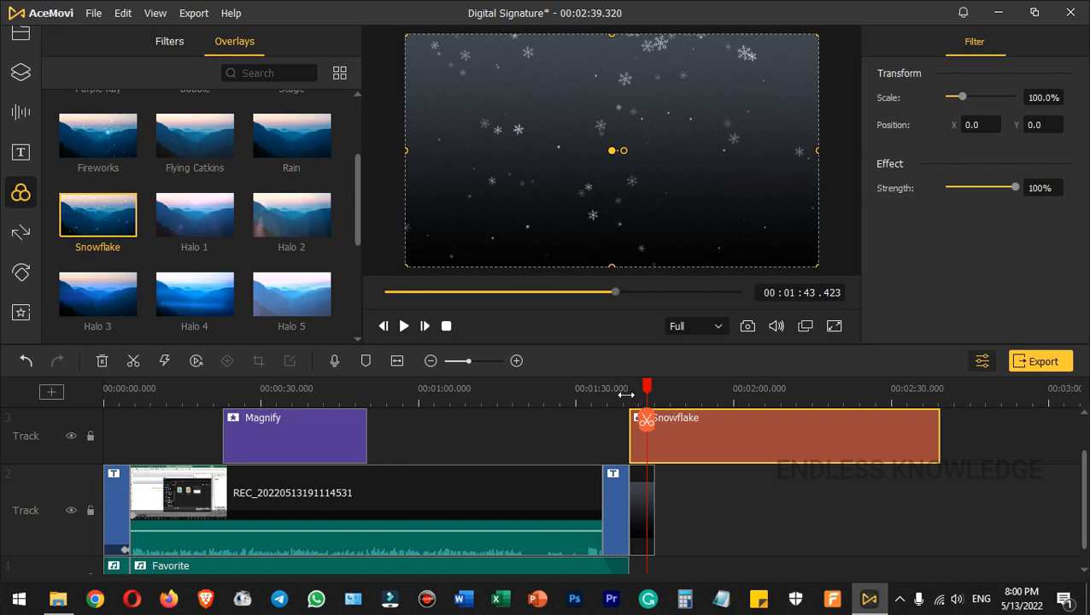
key("ctrl+z")
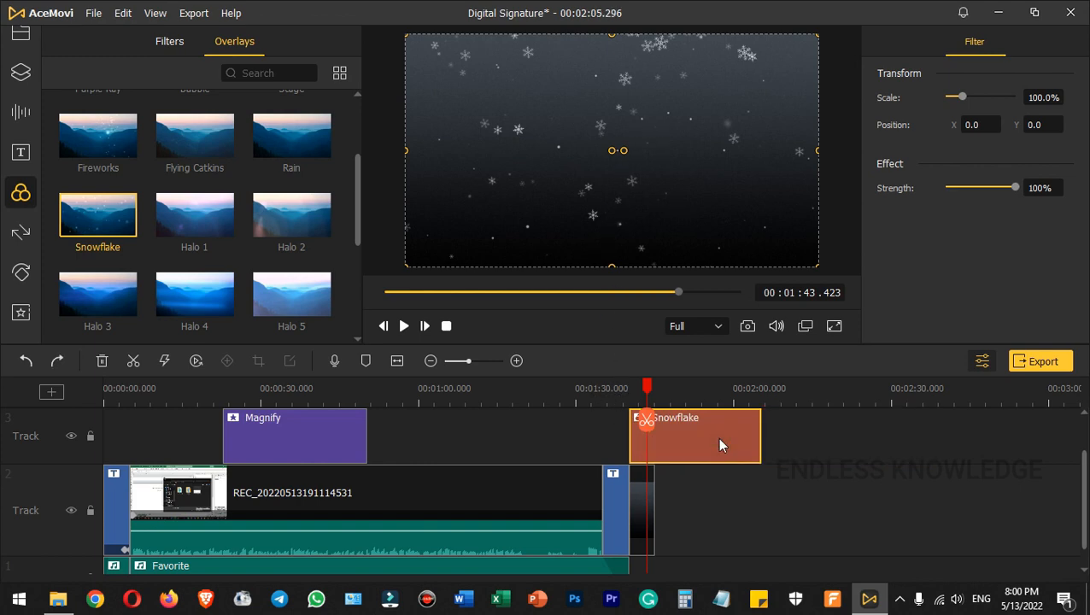
- Delete the Snowflake overlay and the gradient background clip, and return the playhead to 00:00:41.394 within the Magnify effect
key("Delete")
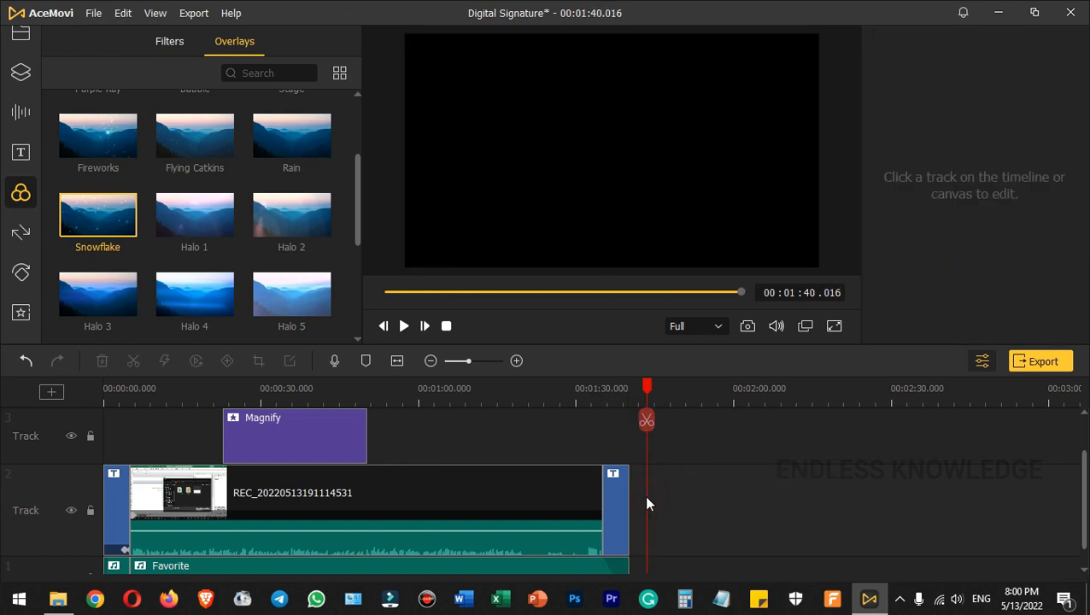
left_click_drag(578, 402, 875, 399)
left_click(453, 392)
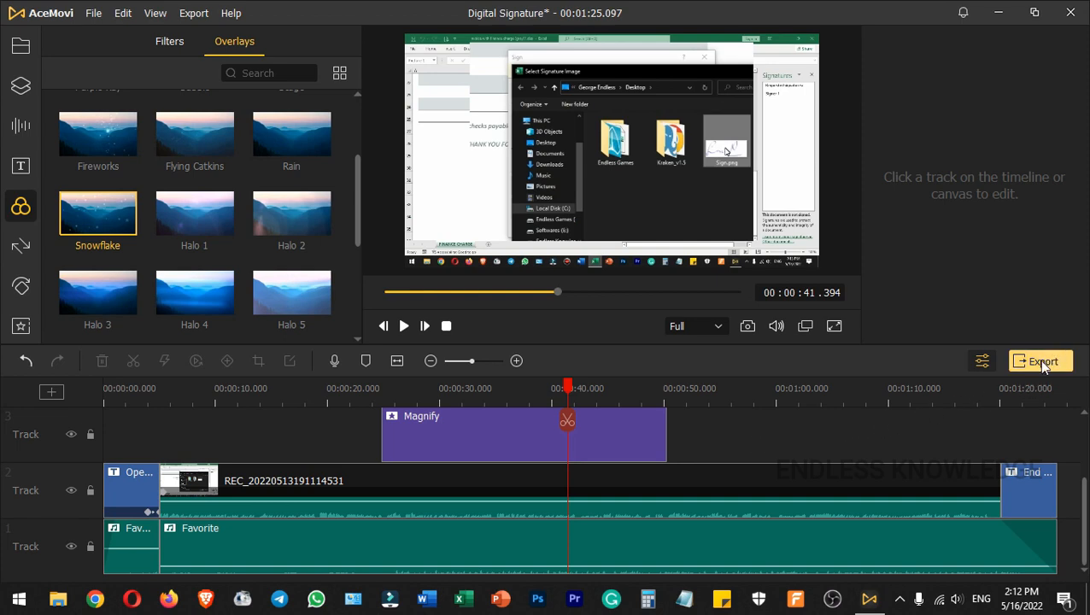
- Open the video export settings for the project and look through the available video formats
left_click(192, 14)
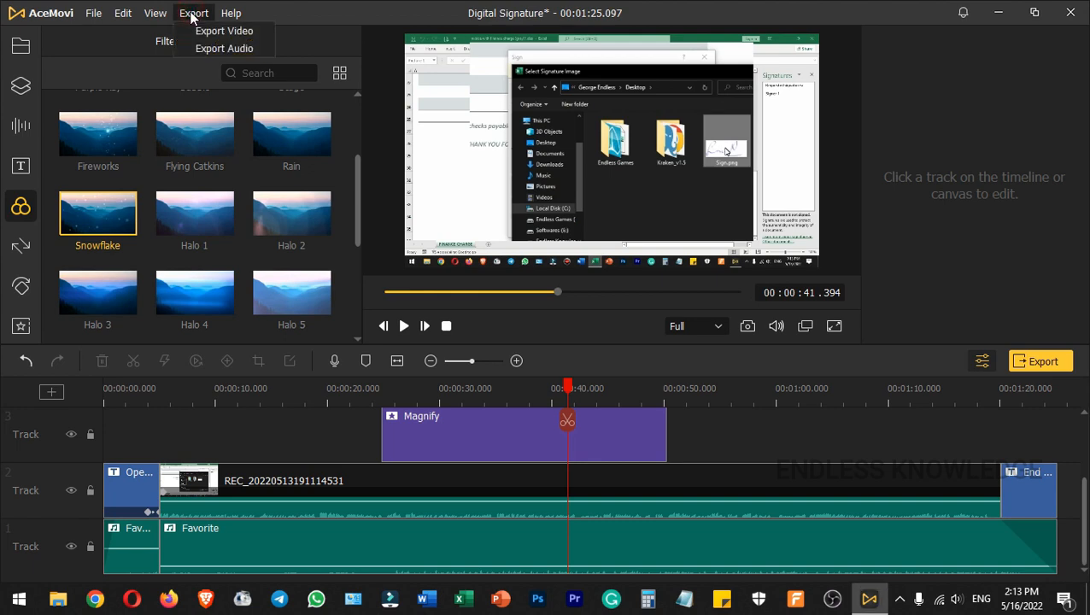
left_click(231, 33)
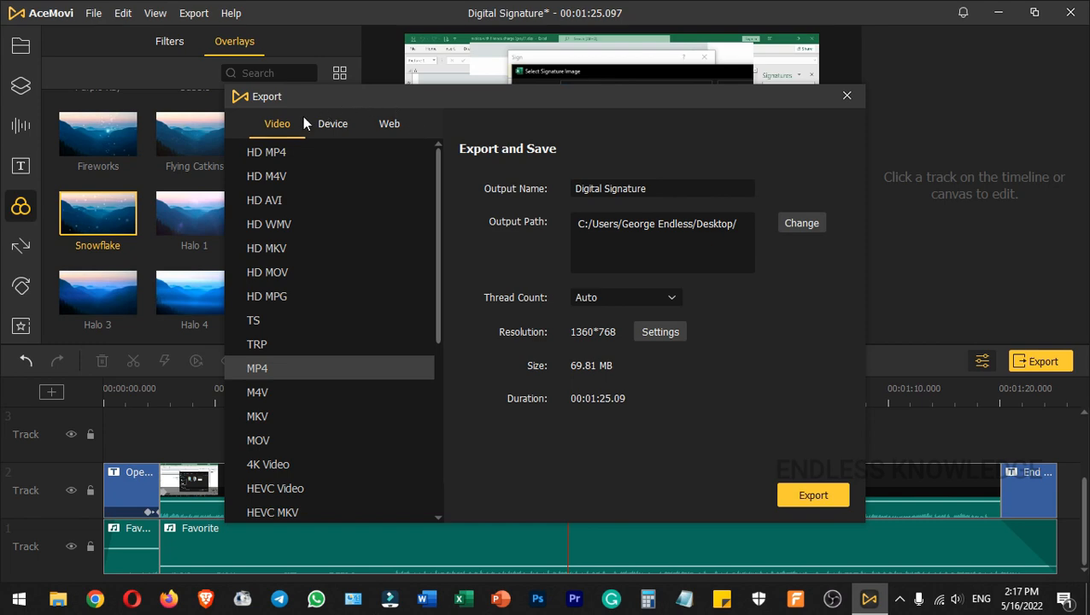
scroll(310, 401, "down", 2)
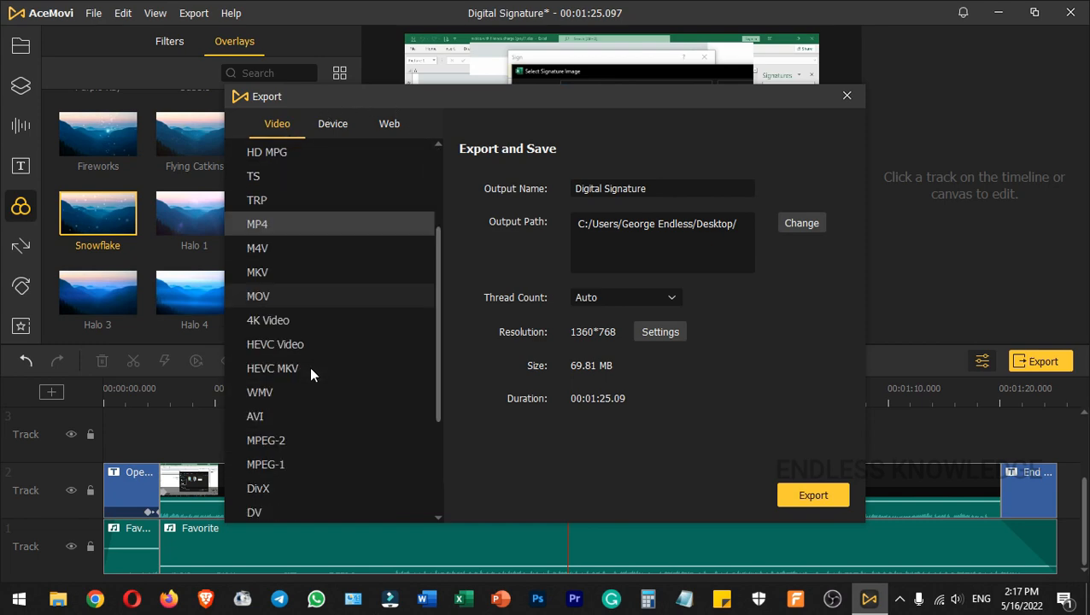
scroll(310, 374, "down", 2)
scroll(309, 376, "up", 4)
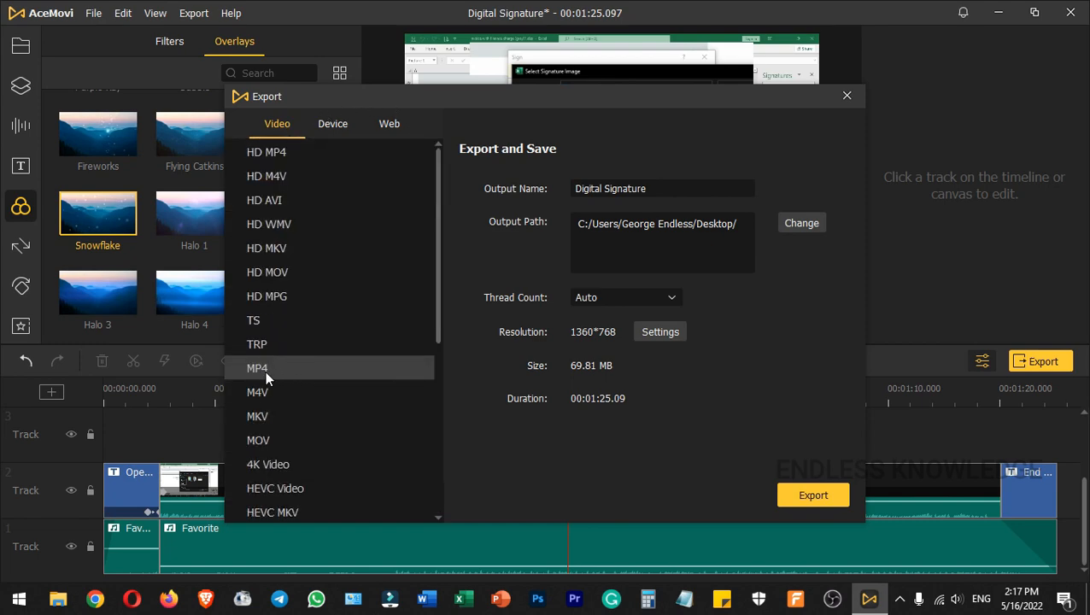
- Compare the estimated file sizes of the HD MP4 and MP4 formats, and check the quality options for HD MP4
left_click(289, 150)
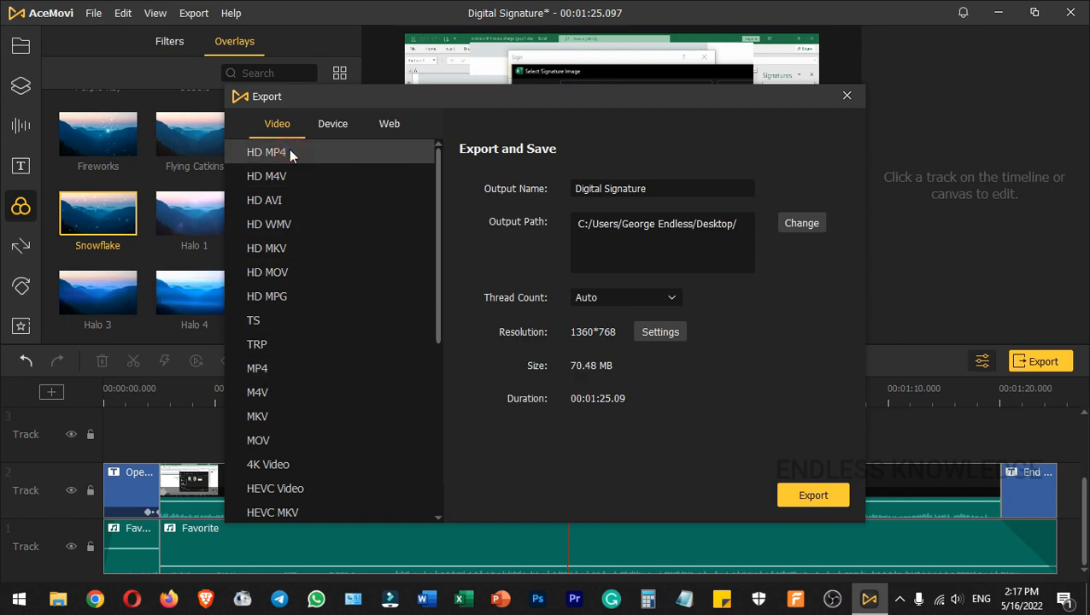
left_click(299, 372)
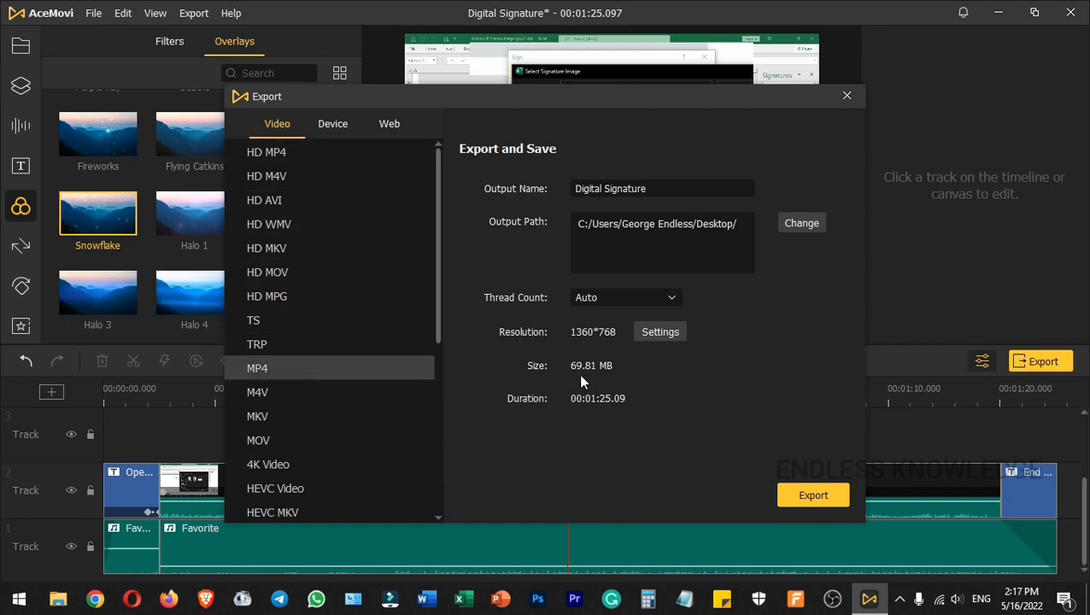
left_click(284, 149)
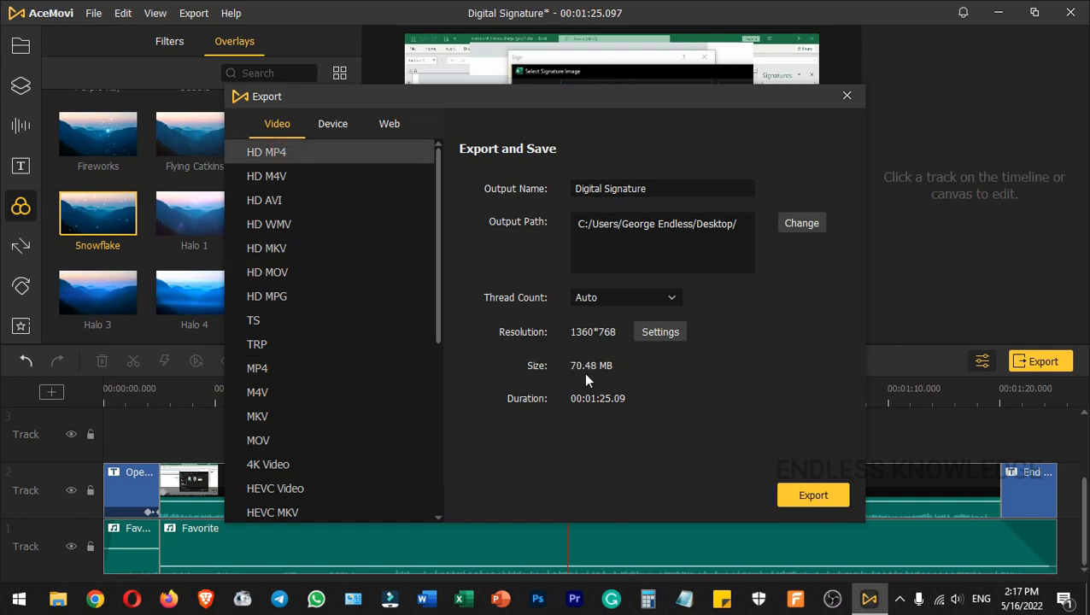
left_click(661, 335)
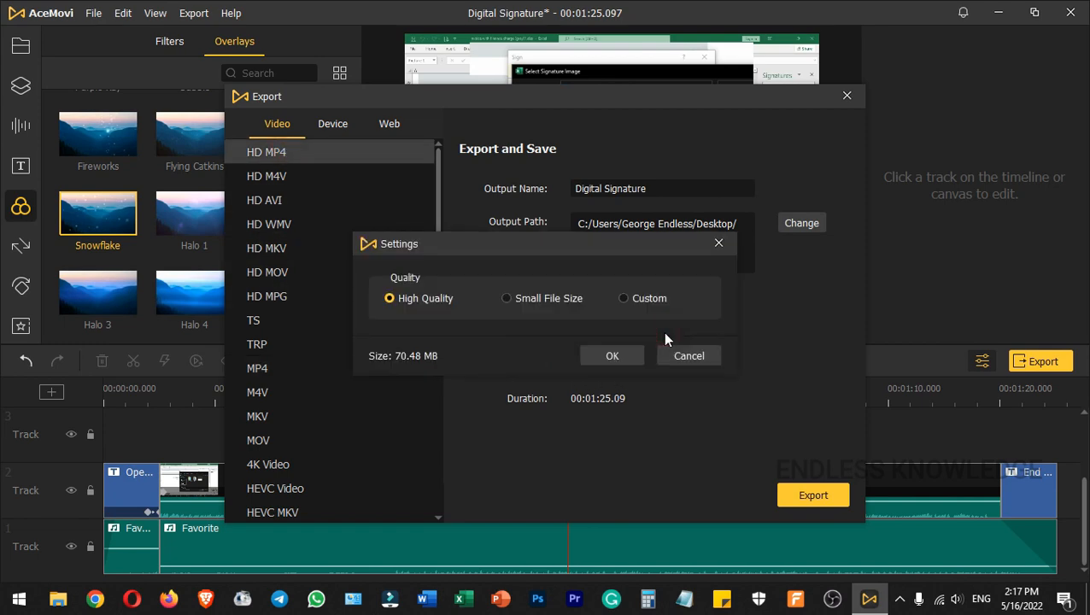
left_click(689, 356)
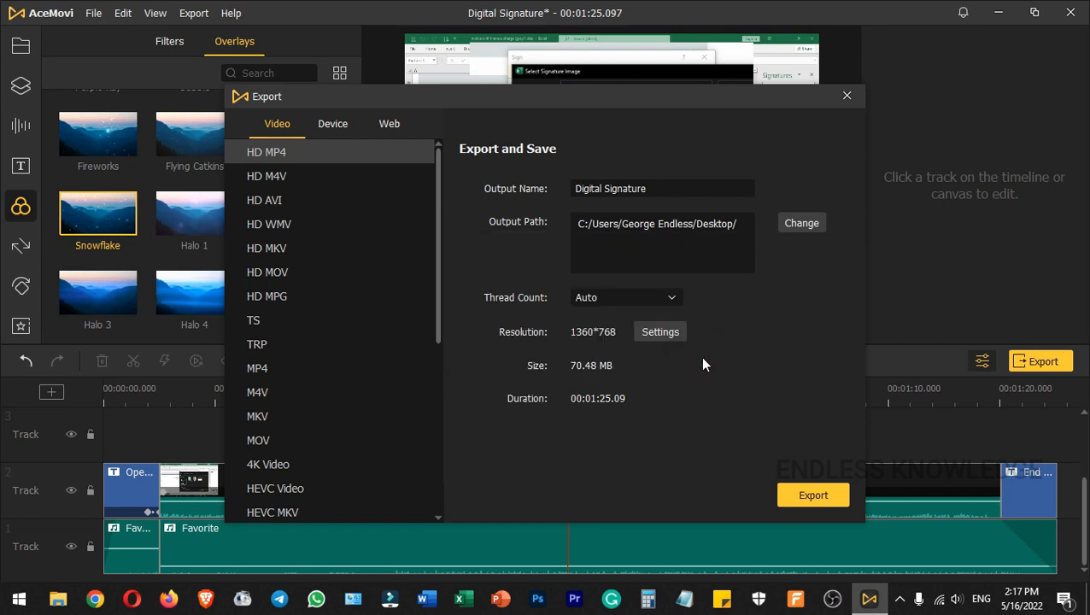
- Look through the device export presets, from iPhone and iPad models to game consoles and TVs
left_click(330, 124)
scroll(330, 214, "down", 10)
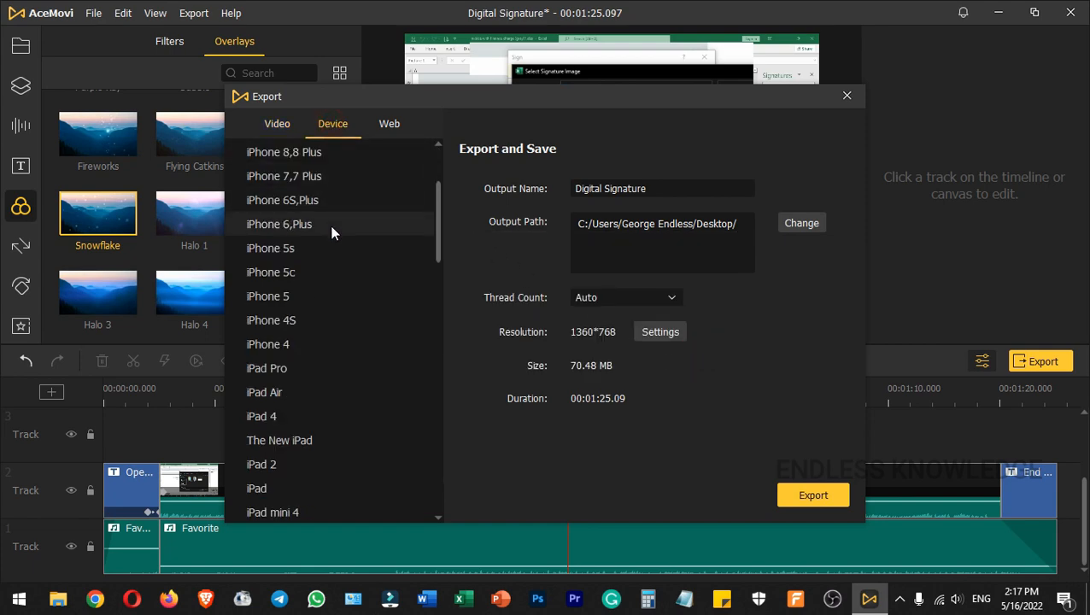
scroll(332, 246, "down", 5)
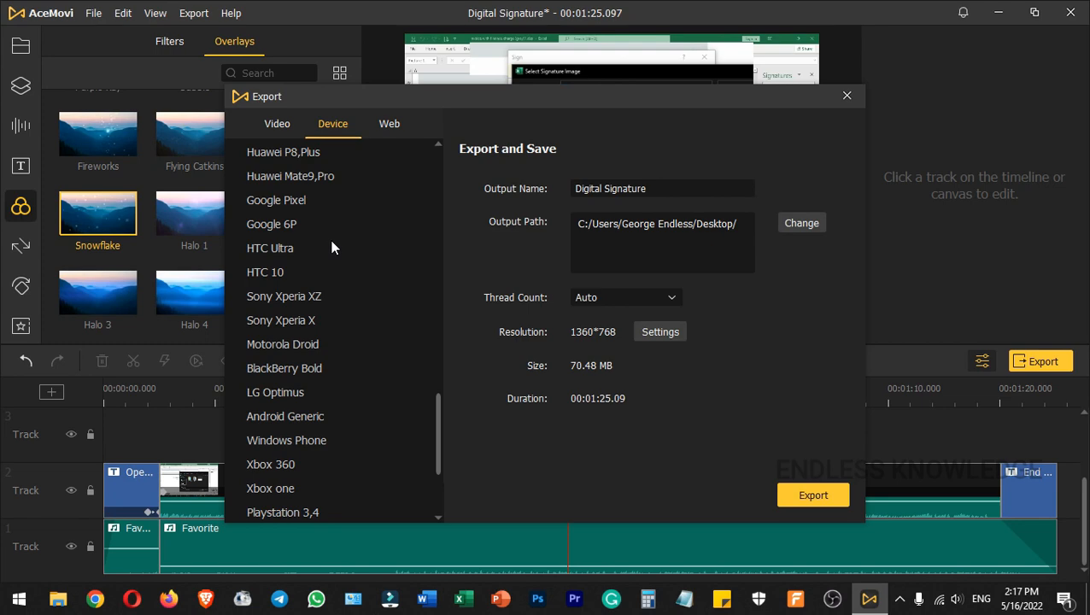
scroll(332, 247, "down", 3)
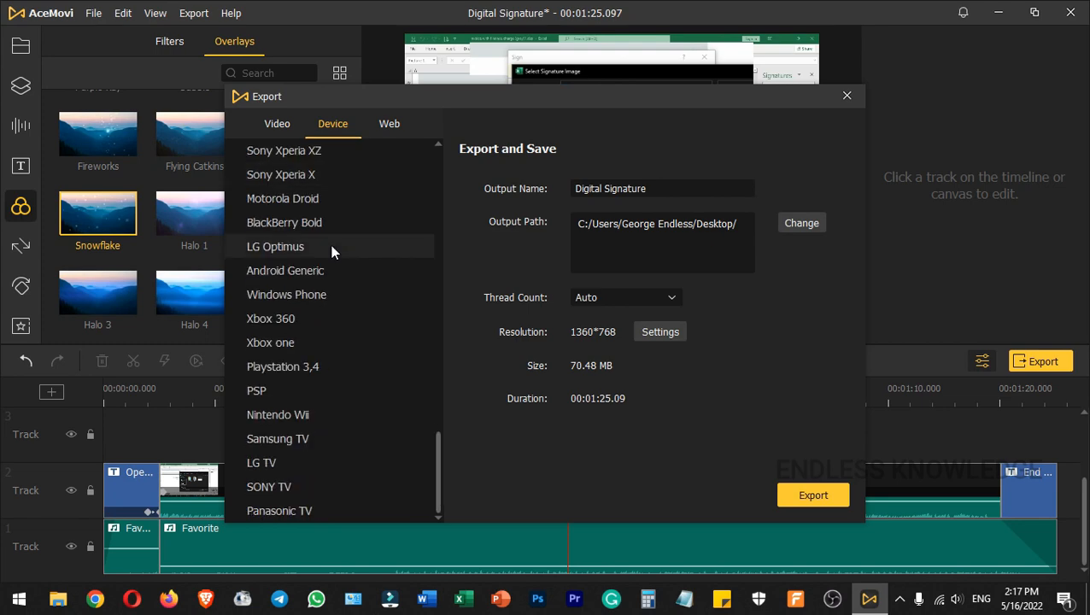
scroll(330, 244, "up", 18)
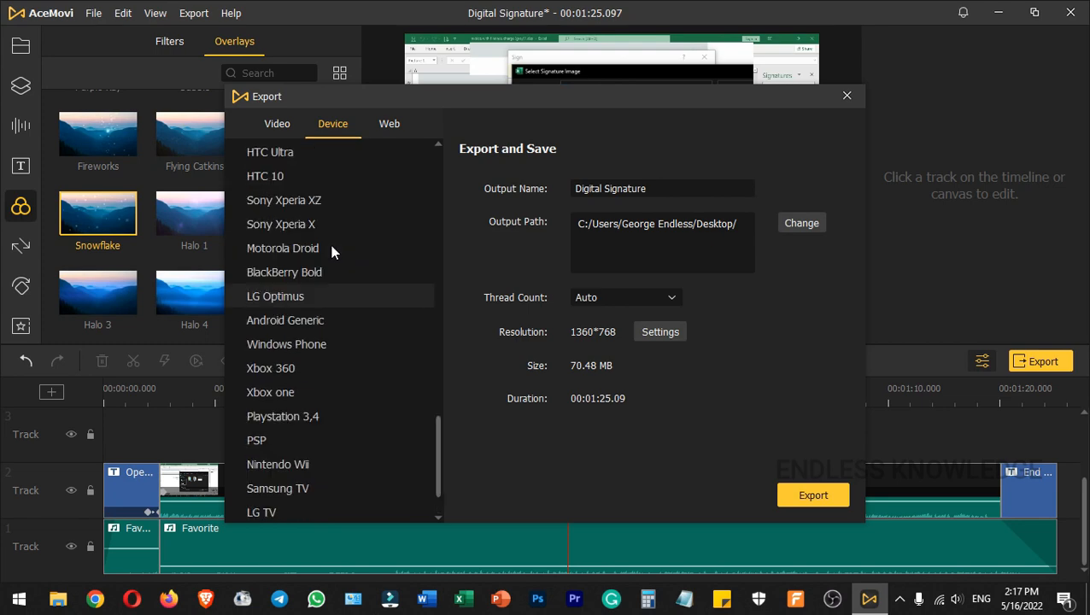
- Try the Facebook, YouTube and Vimeo web export presets, and select GIF as the output format
left_click(391, 124)
left_click(293, 175)
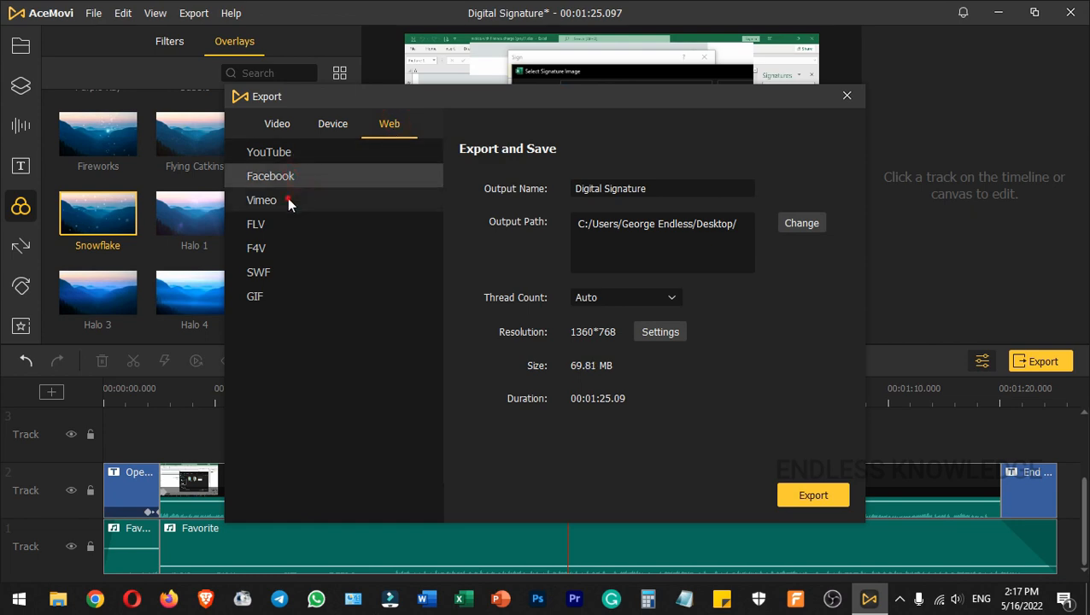
left_click(287, 199)
left_click(322, 152)
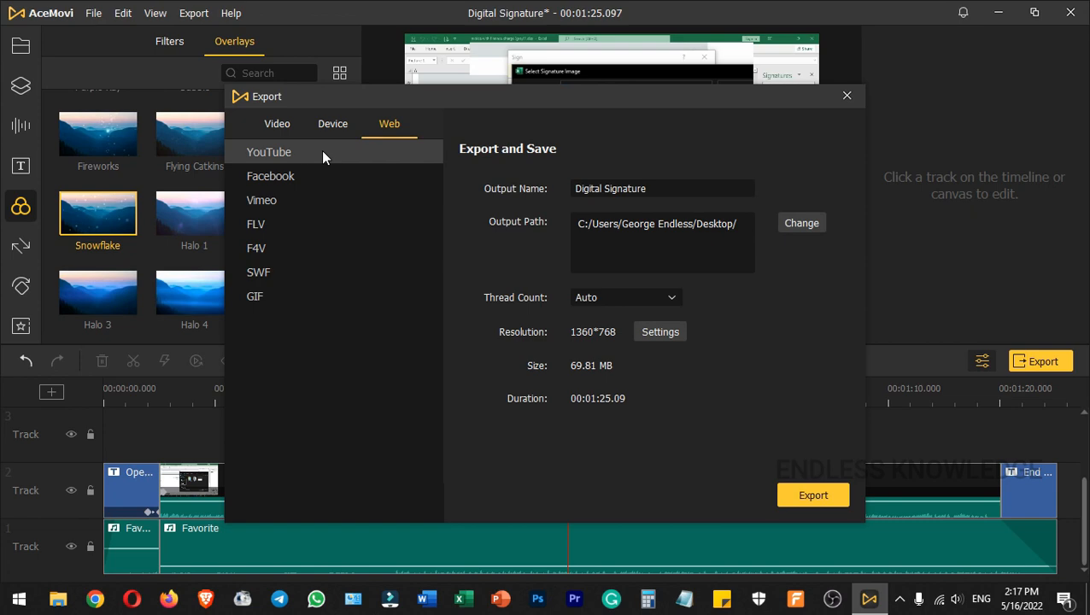
left_click(309, 200)
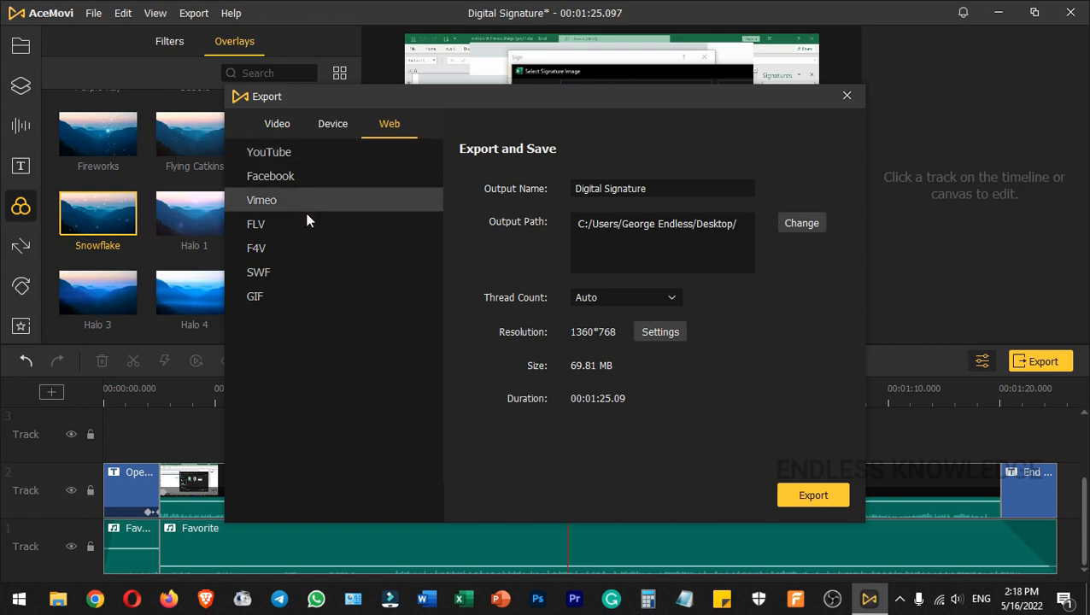
left_click(287, 298)
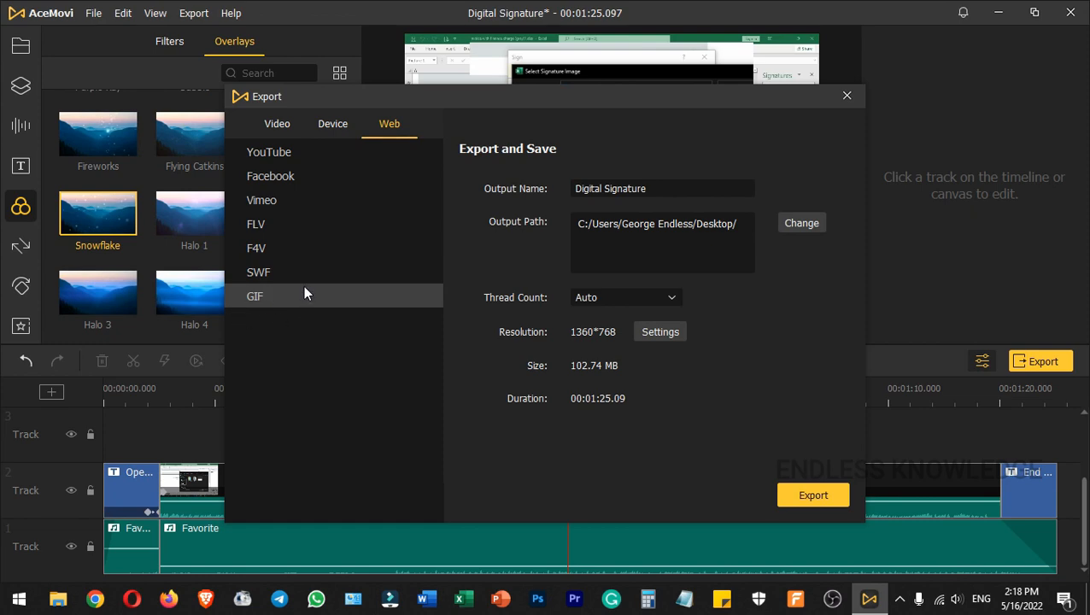
- Select HD MP4 from the video formats as the output format
left_click(279, 125)
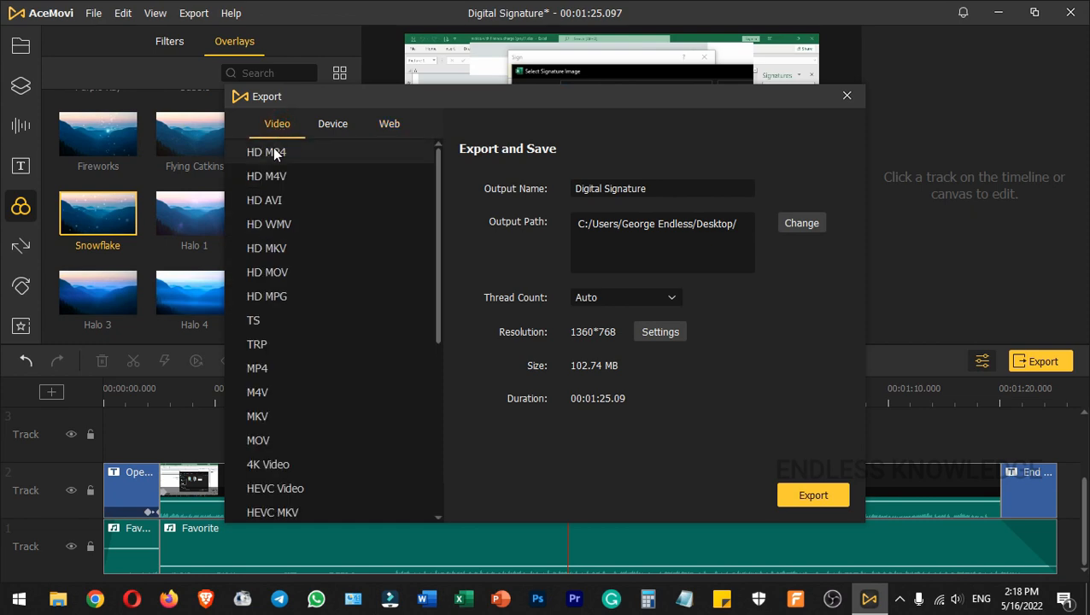
left_click(287, 151)
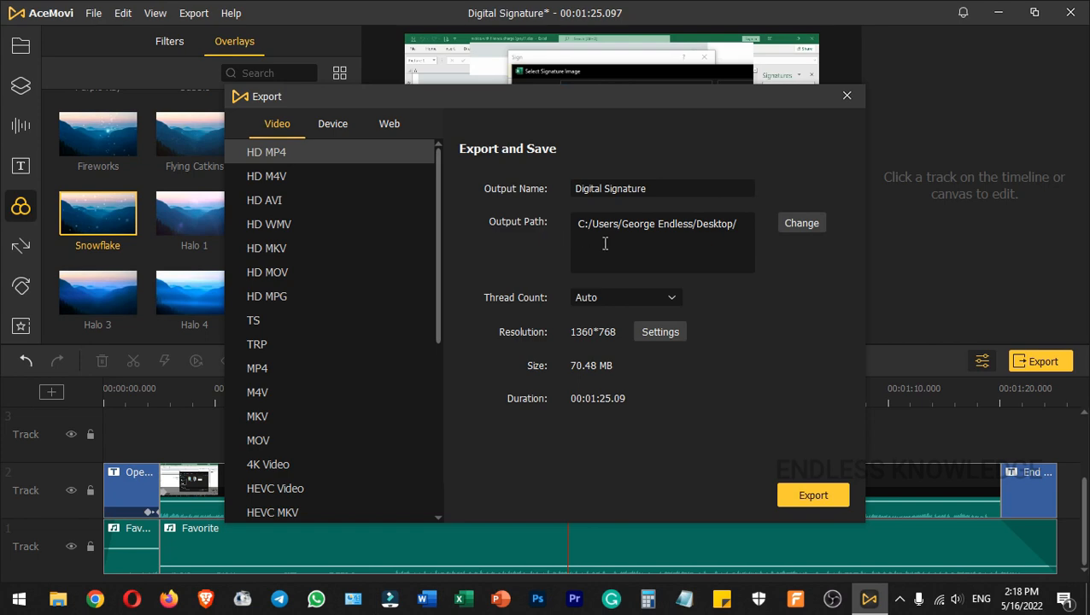
- Set the HD MP4 export quality to Small File Size
left_click(652, 333)
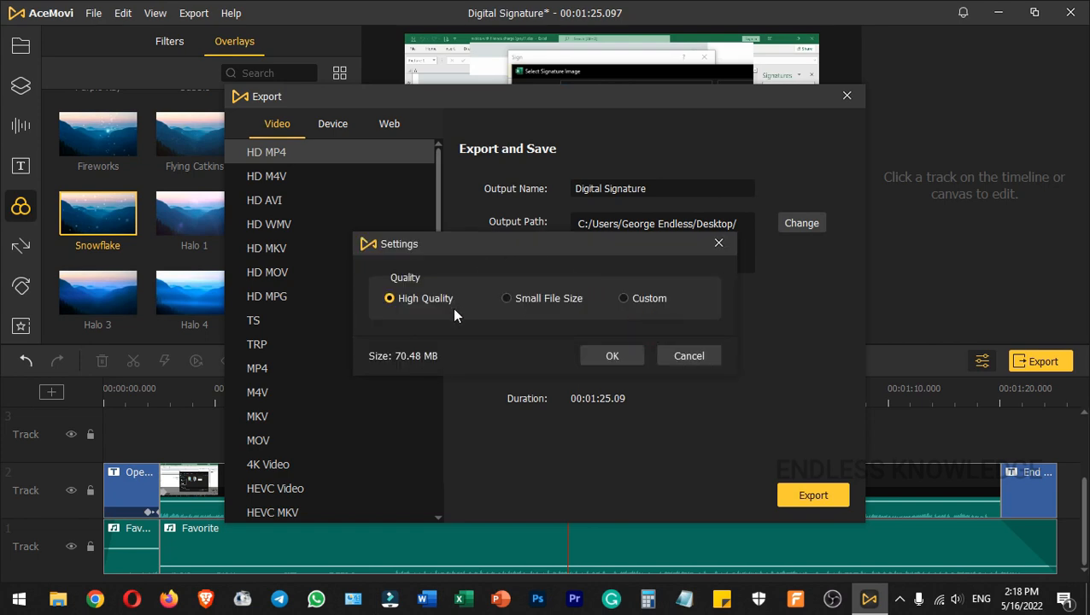
left_click(516, 300)
left_click_drag(536, 251, 539, 186)
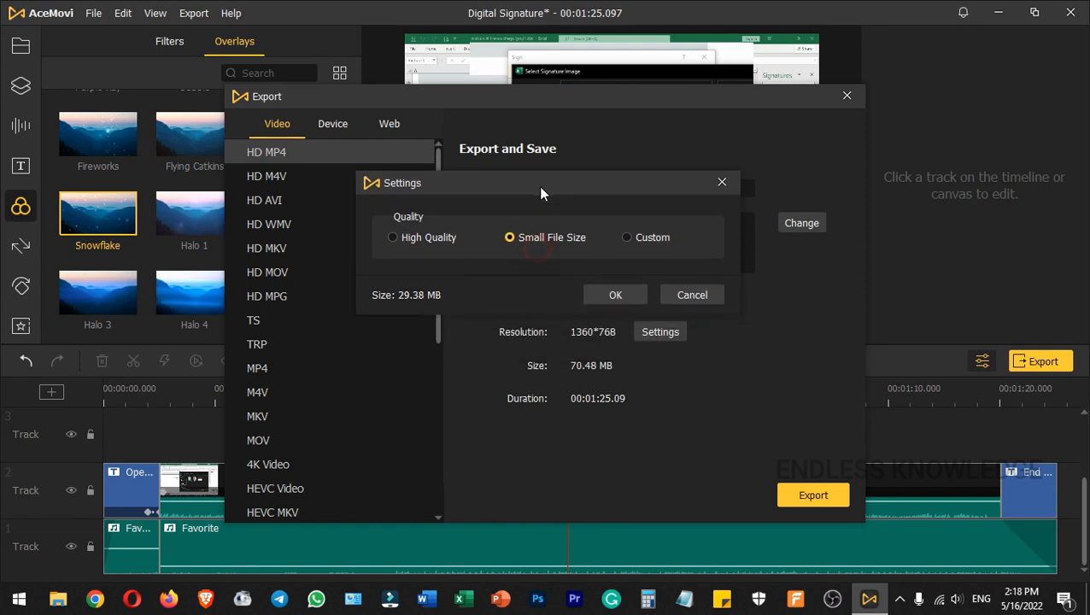
left_click(615, 296)
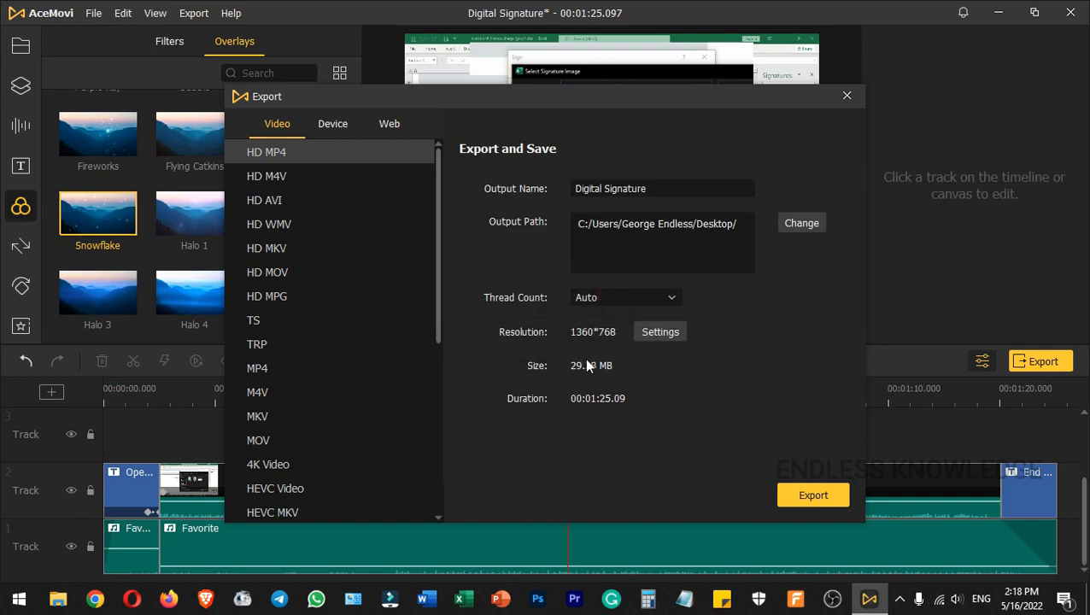
- Reopen the HD MP4 quality settings and examine the Custom options for video resolution, frame rate and bit rate
left_click(671, 333)
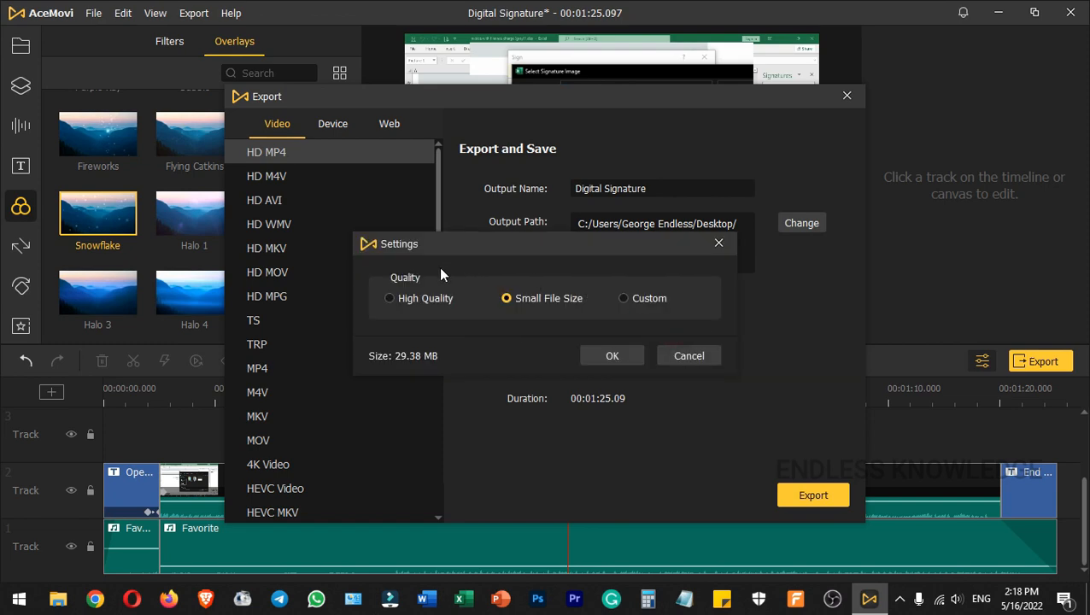
left_click(408, 303)
left_click(632, 301)
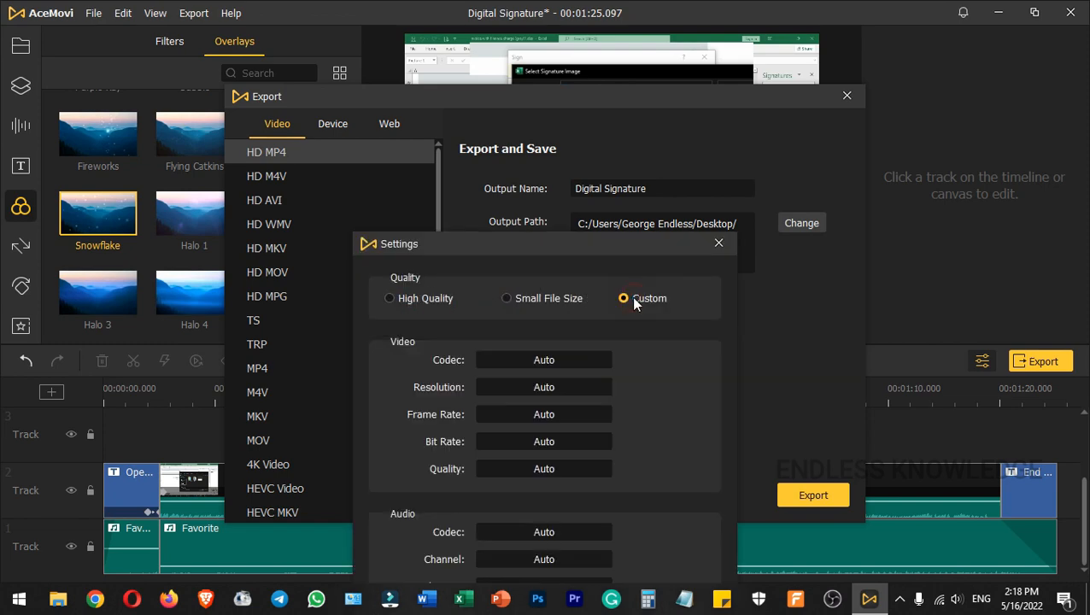
left_click_drag(594, 248, 611, 86)
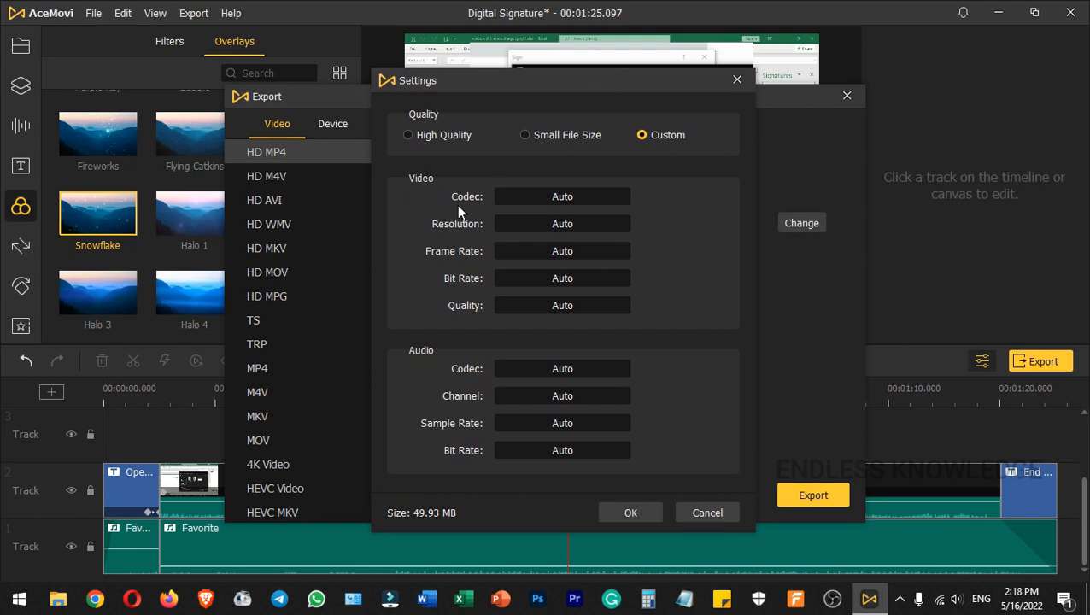
left_click(569, 223)
left_click(472, 252)
left_click(519, 254)
left_click(518, 258)
left_click(529, 277)
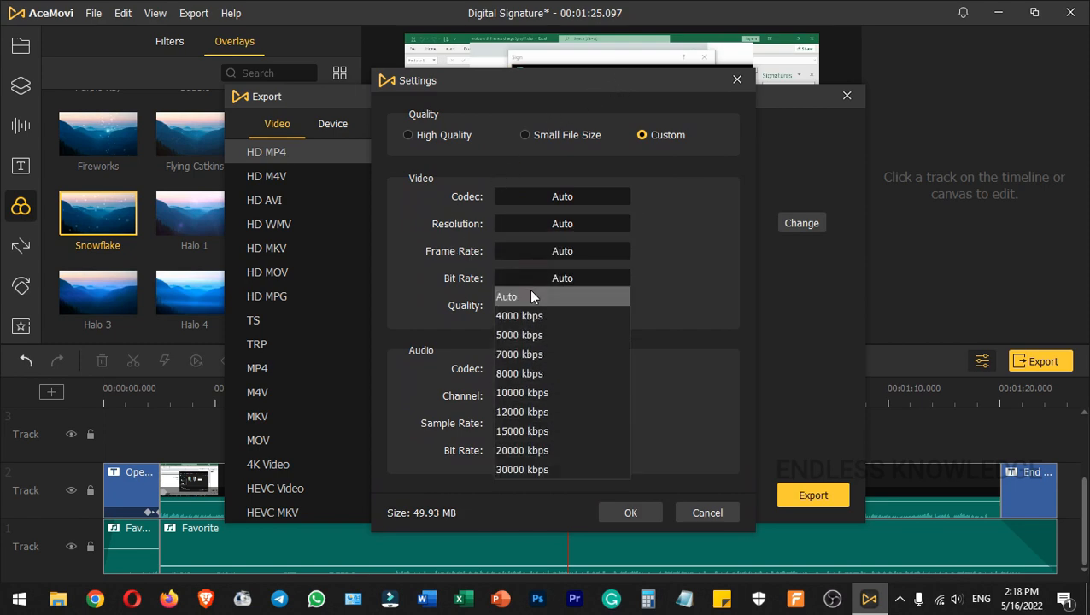
left_click(667, 259)
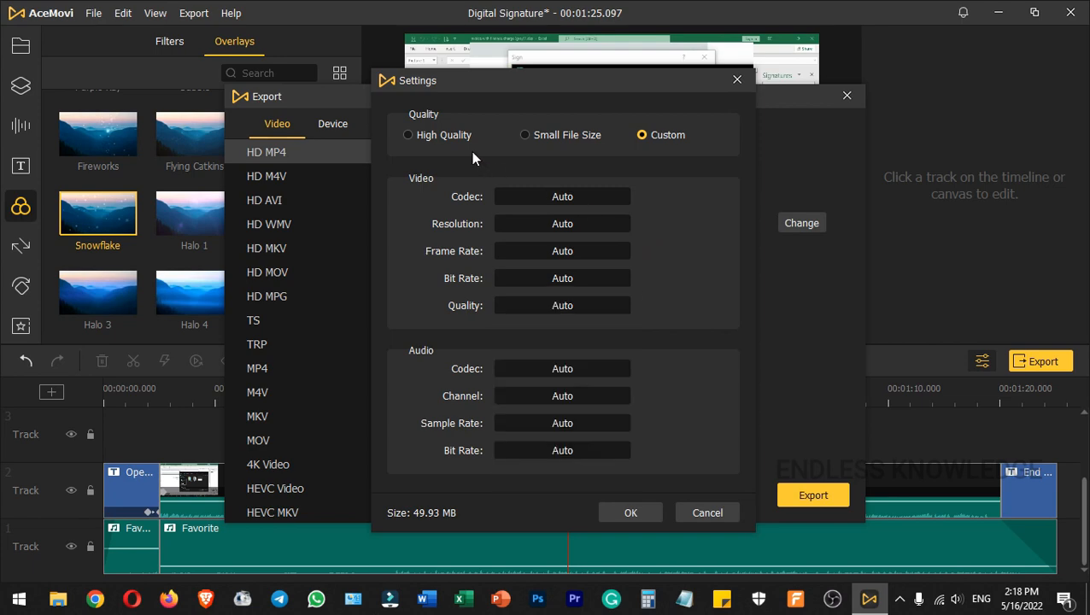
- Set the export quality to High Quality and export the project as Digital Signature to the Desktop
left_click(440, 136)
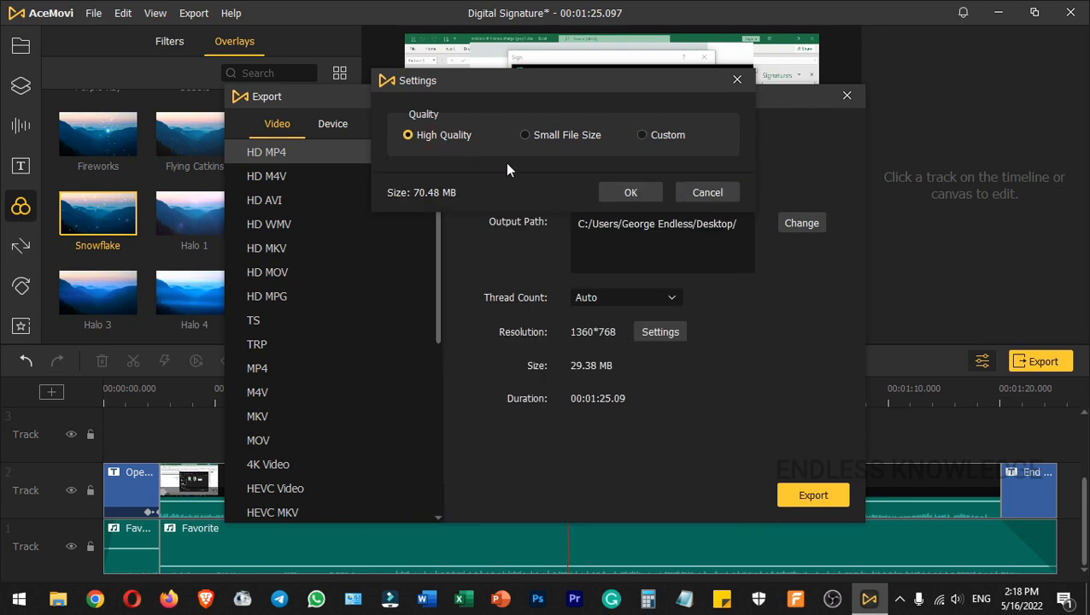
left_click(605, 191)
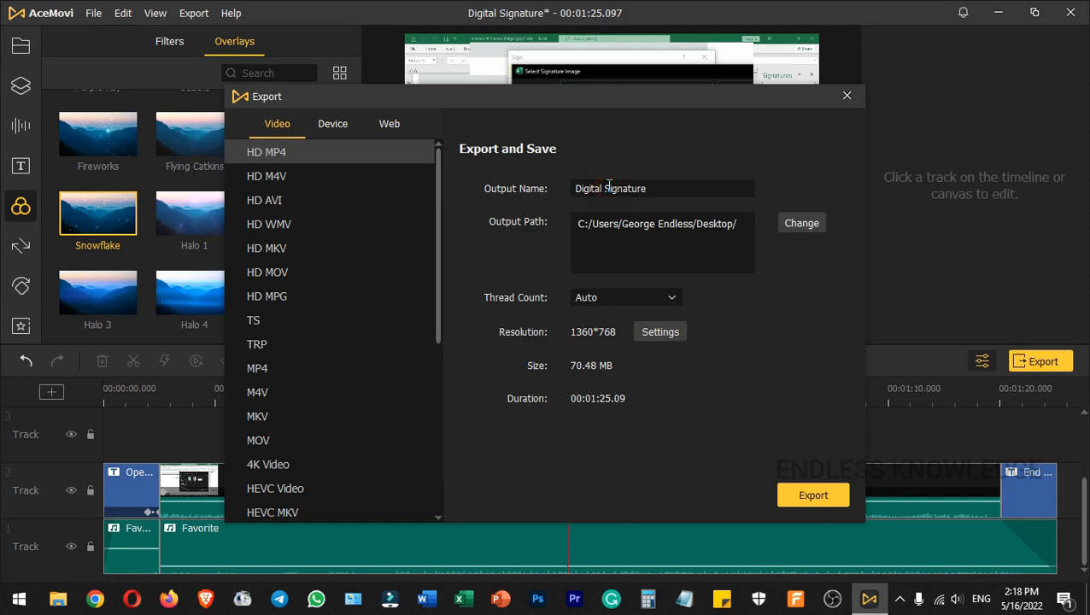
left_click(658, 185)
left_click(742, 228)
left_click(801, 492)
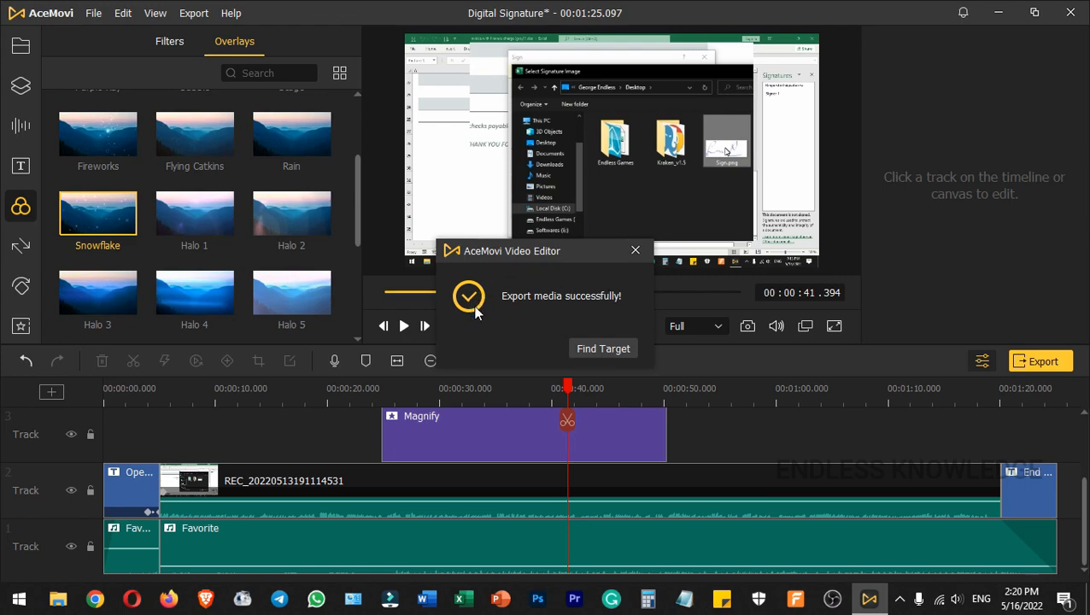
- Find the exported Digital Signature.mp4 in its folder and play it full screen in VLC media player
left_click(605, 350)
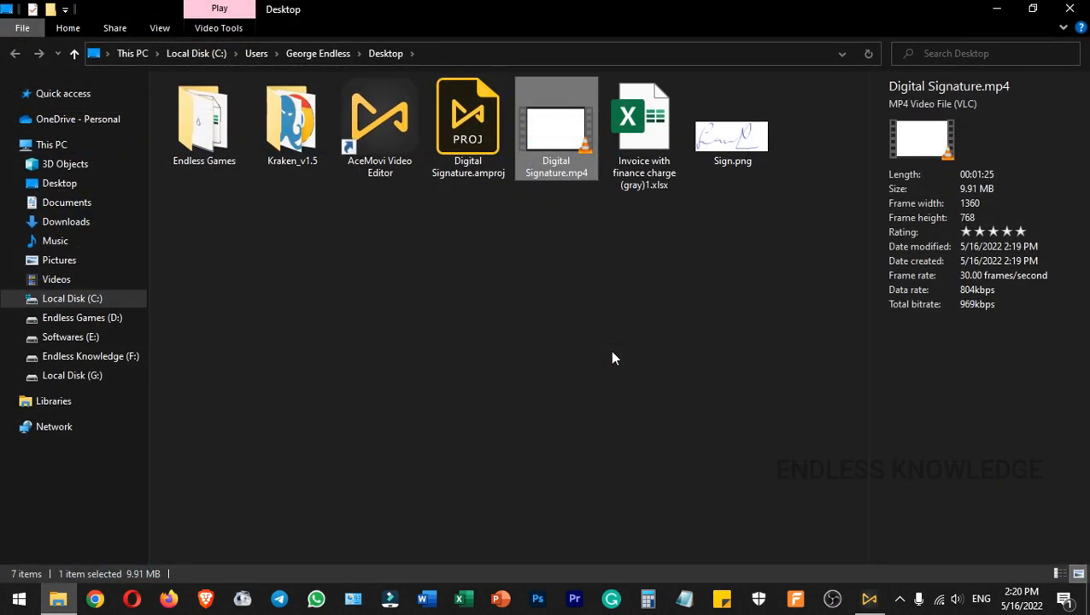
double_click(555, 134)
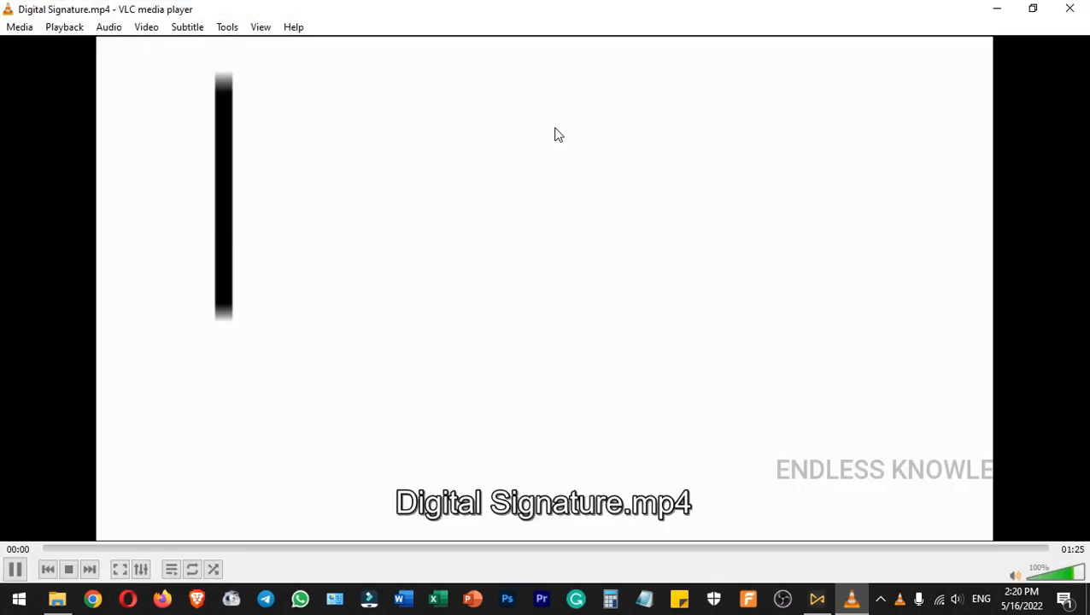
double_click(523, 230)
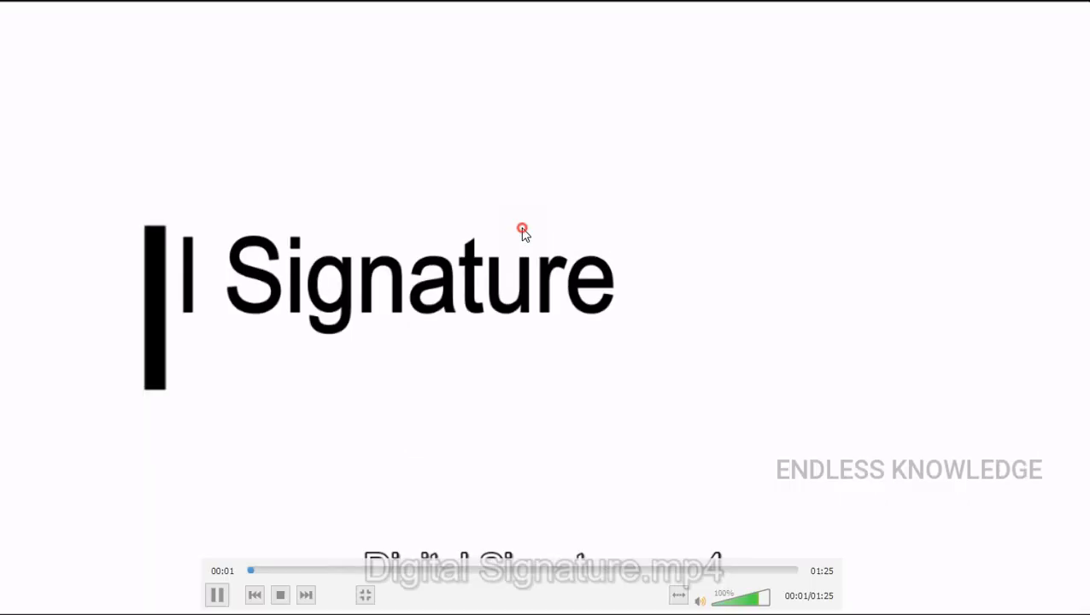
- Skip to the magnified section near 00:45, pause and leave full screen, and check the video up to 01:00
left_click(466, 570)
left_click_drag(465, 570, 545, 571)
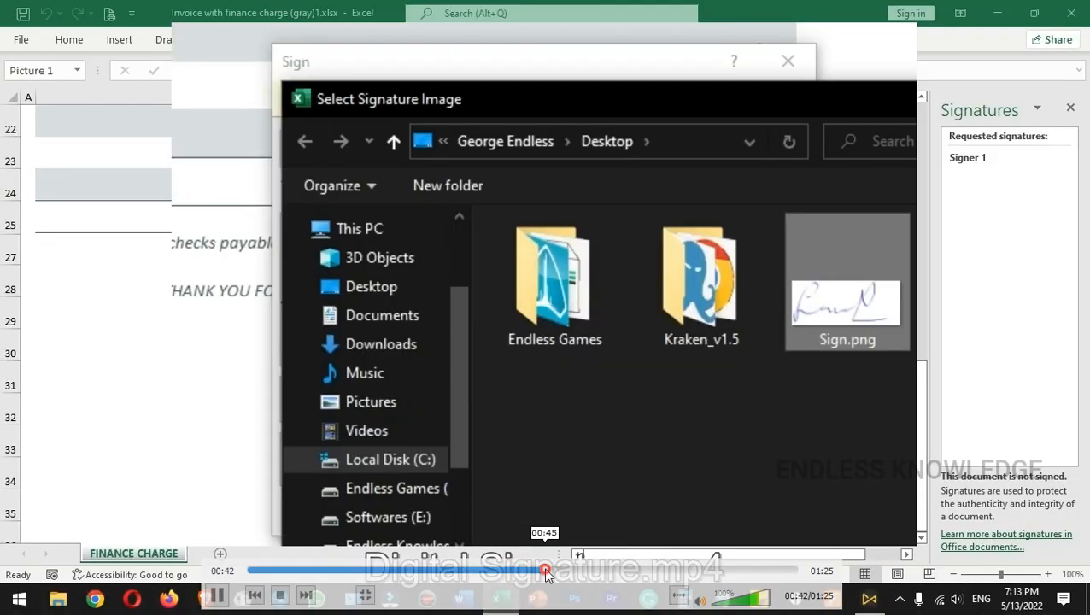
key("space")
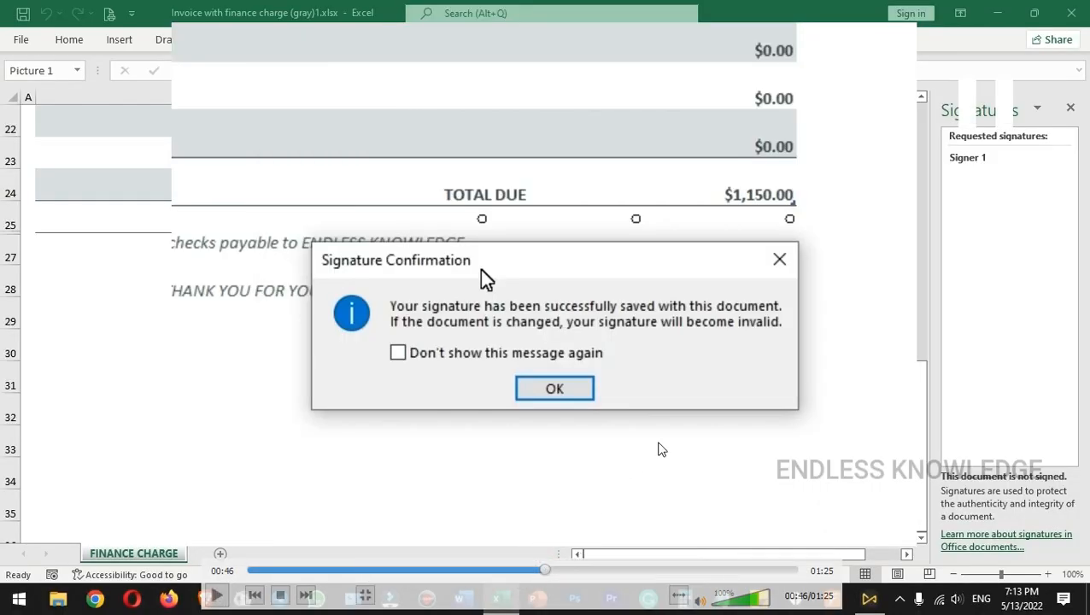
double_click(746, 293)
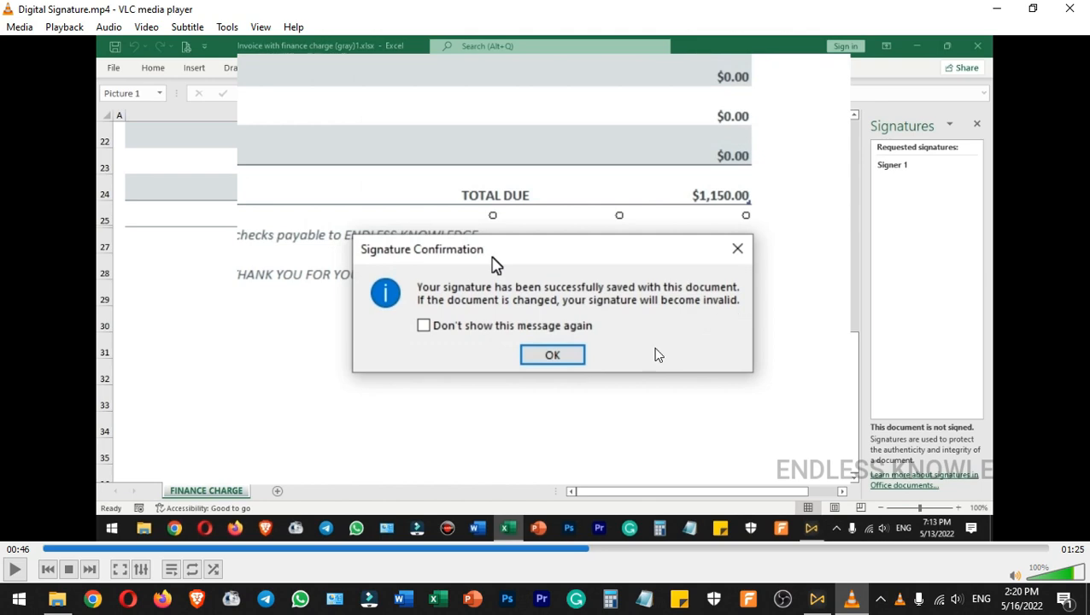
left_click(676, 548)
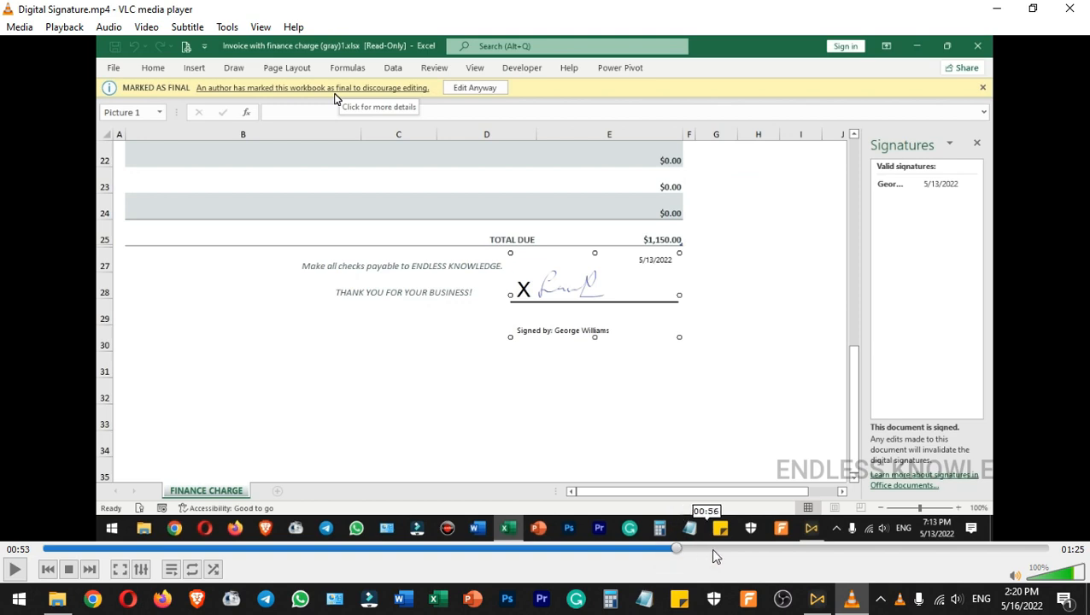
left_click(762, 551)
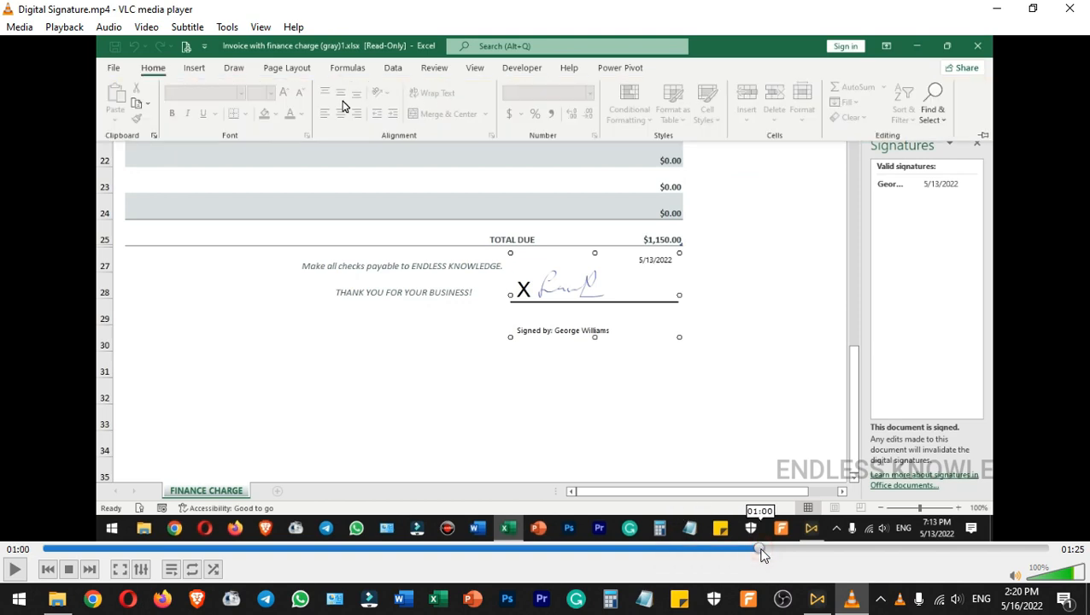